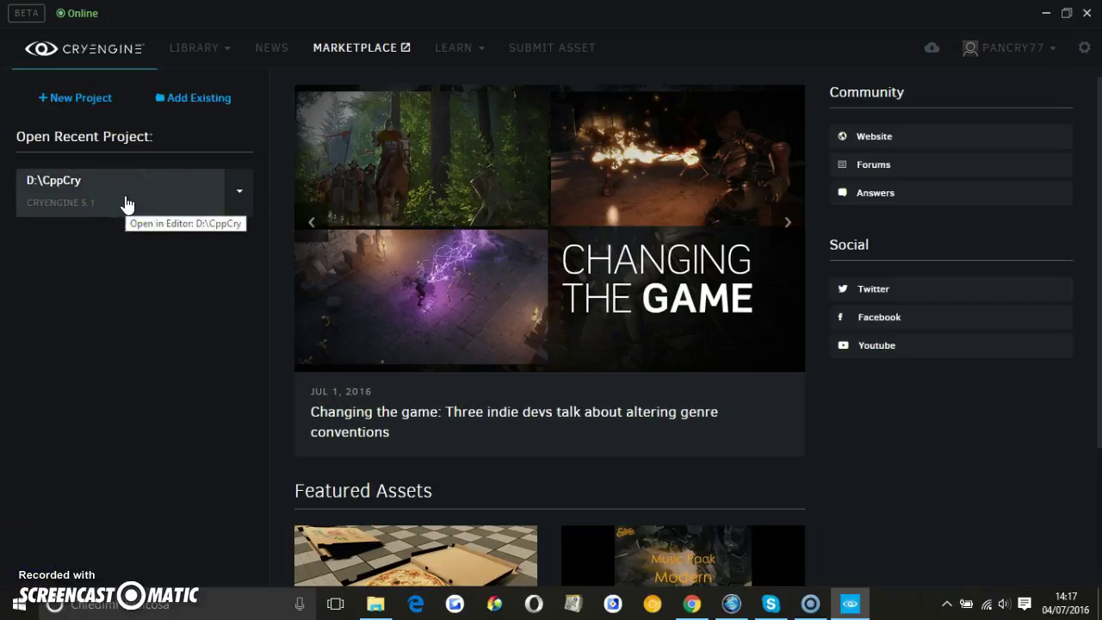
Reveal the D:\CppCry project folder in File Explorer and maximize its window.
left_click(126, 204)
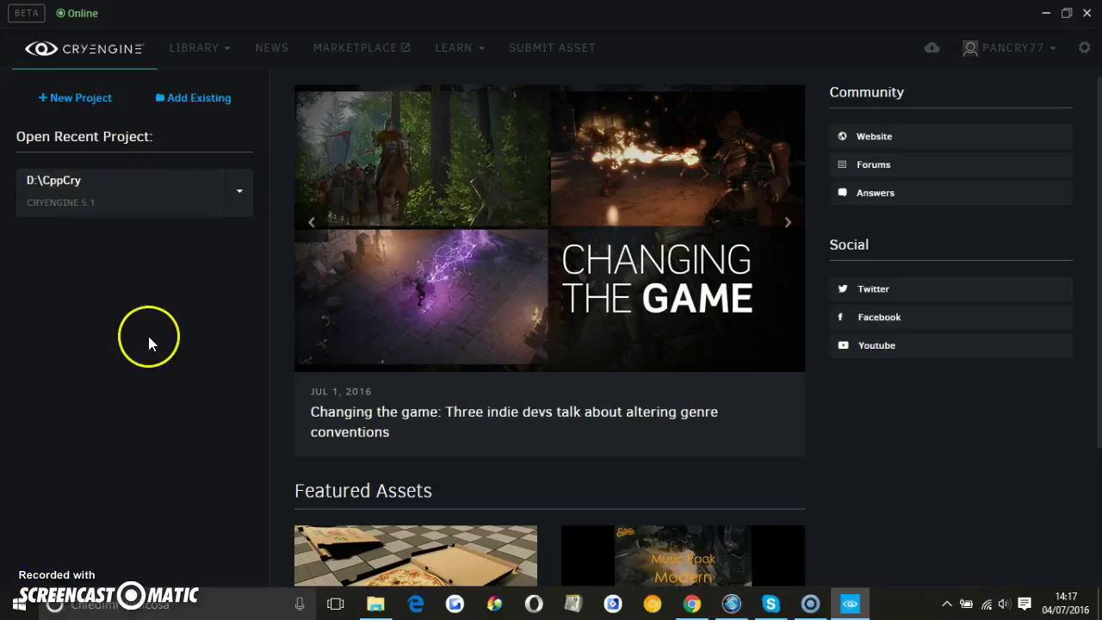
left_click(240, 200)
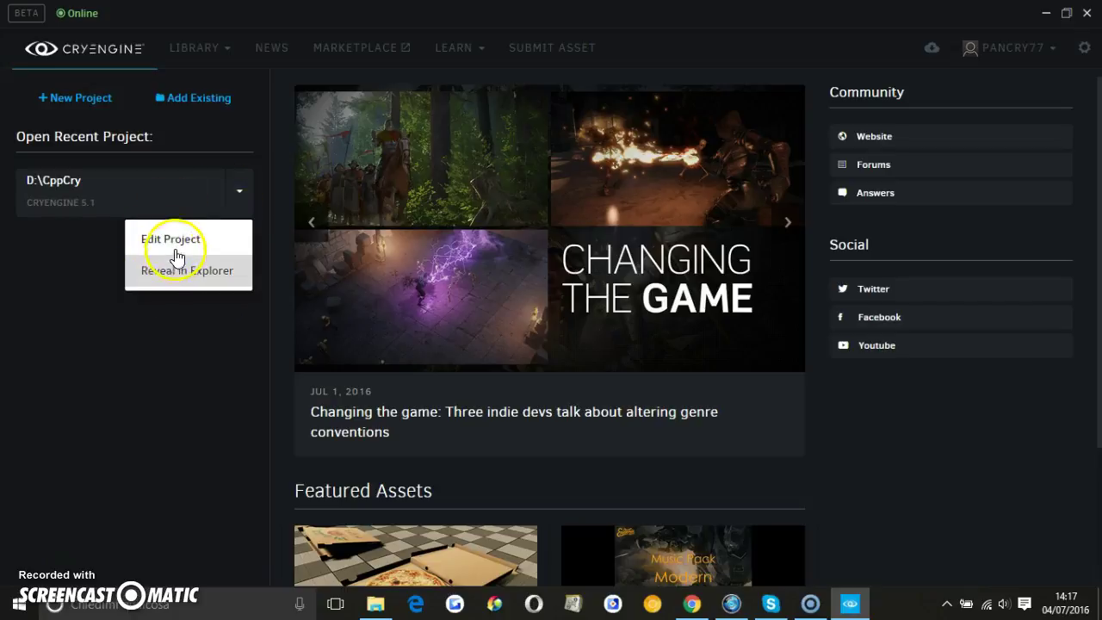
left_click(180, 249)
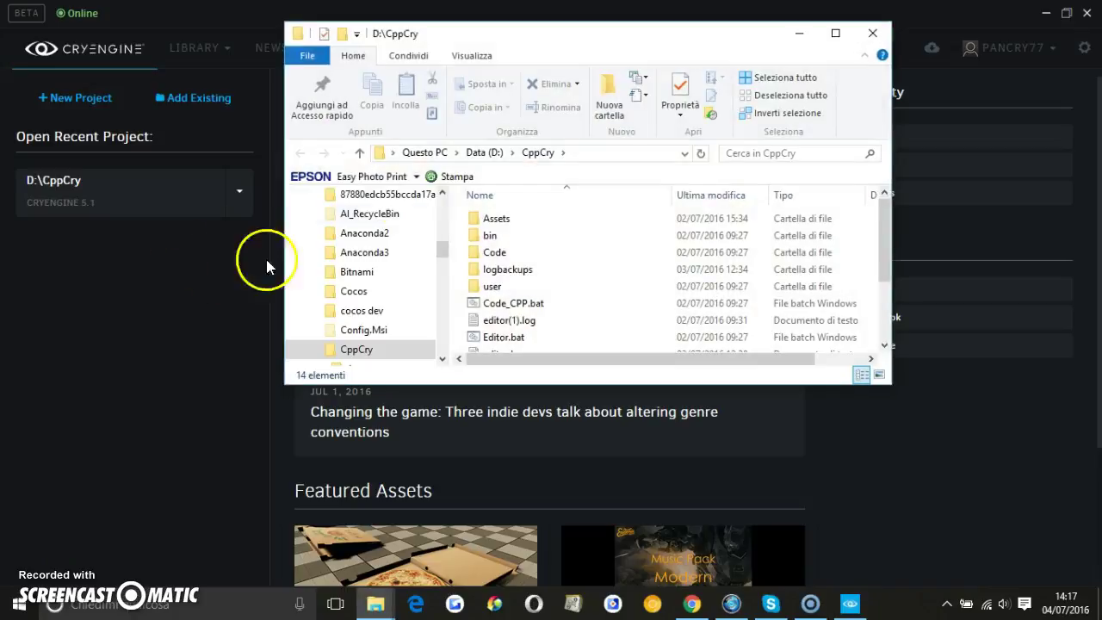
left_click(831, 33)
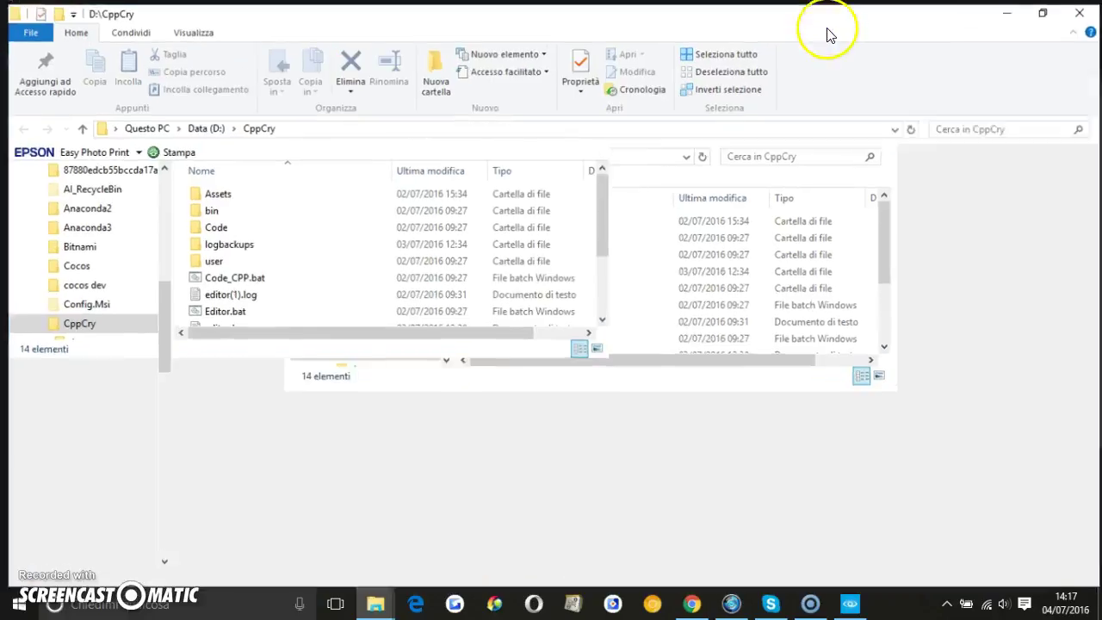
Run Editor.bat from the CppCry folder and bring the launched CRYENGINE Sandbox editor to the front.
left_click(250, 312)
double_click(251, 311)
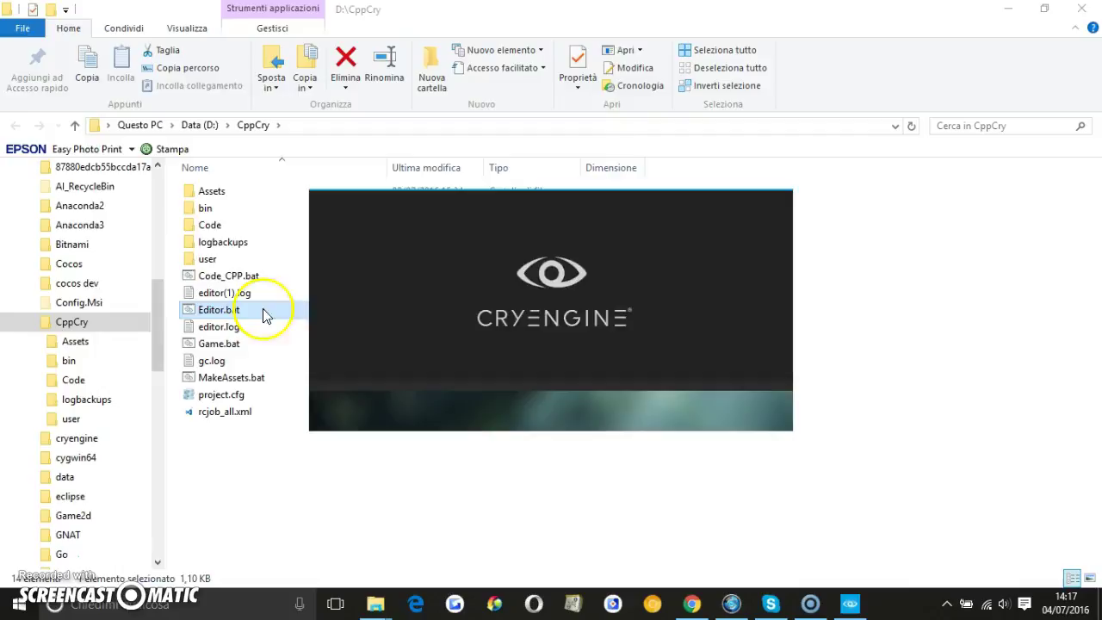
left_click(713, 315)
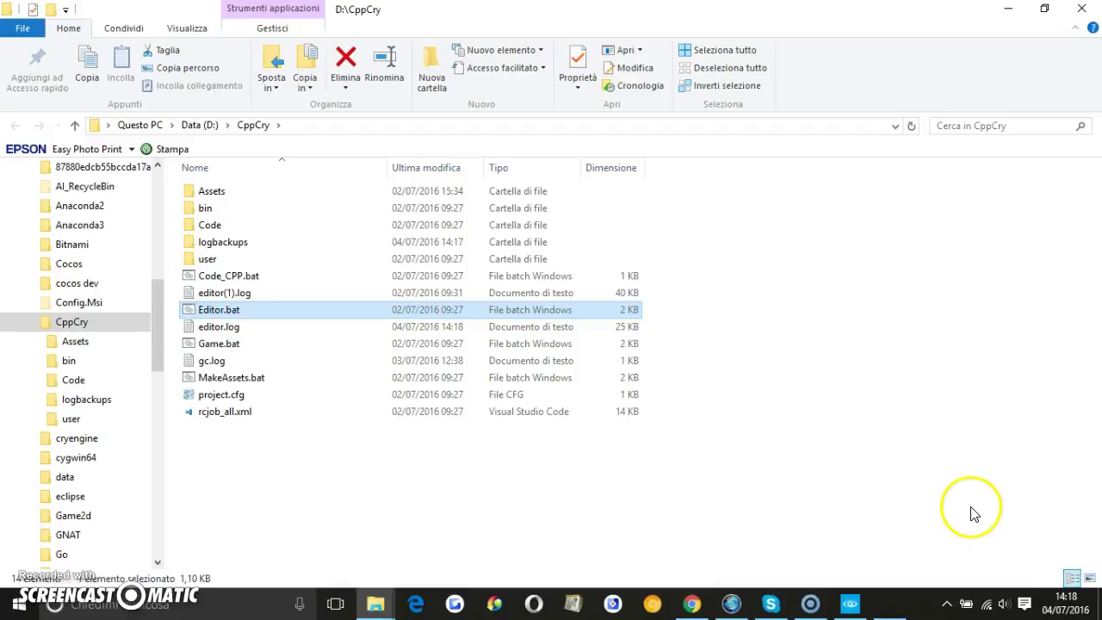
left_click(892, 603)
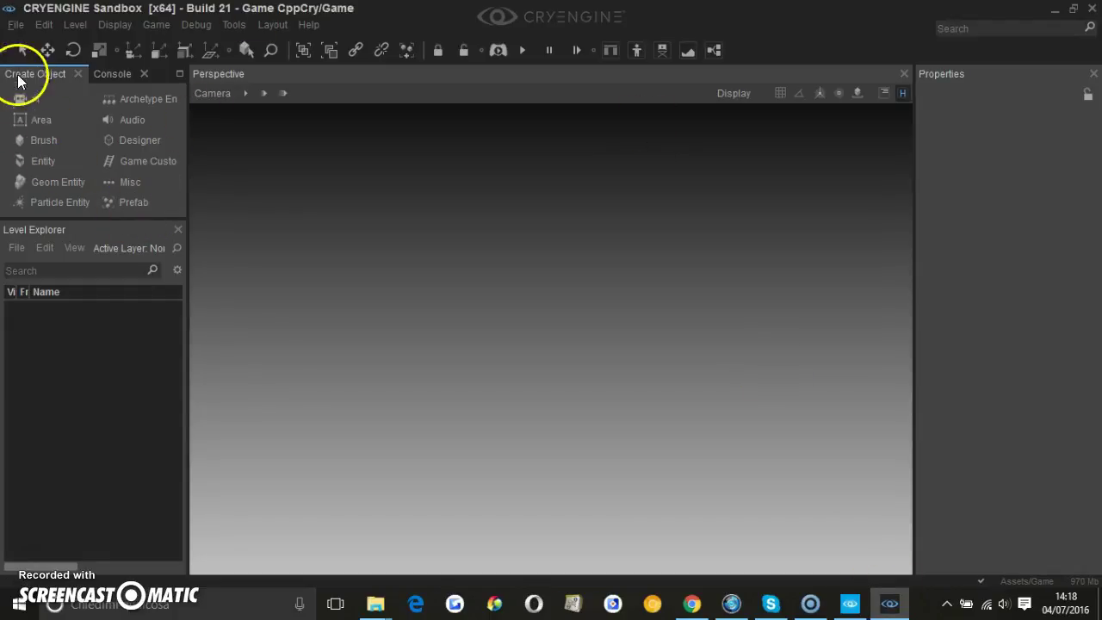
Open the existing level Livello in the Sandbox editor.
left_click(16, 25)
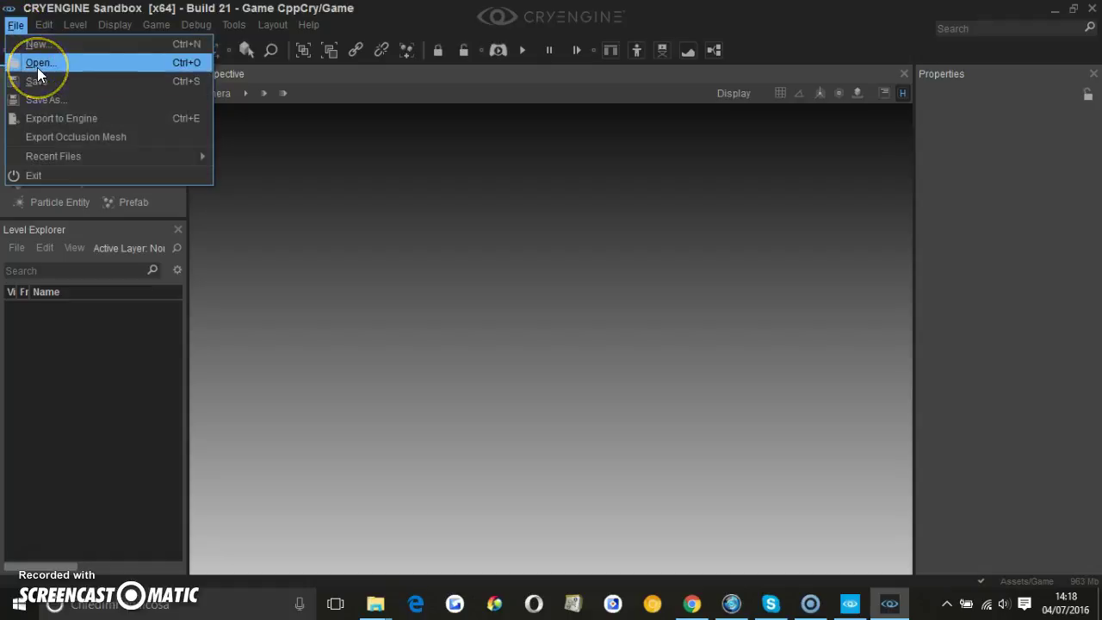
left_click(38, 65)
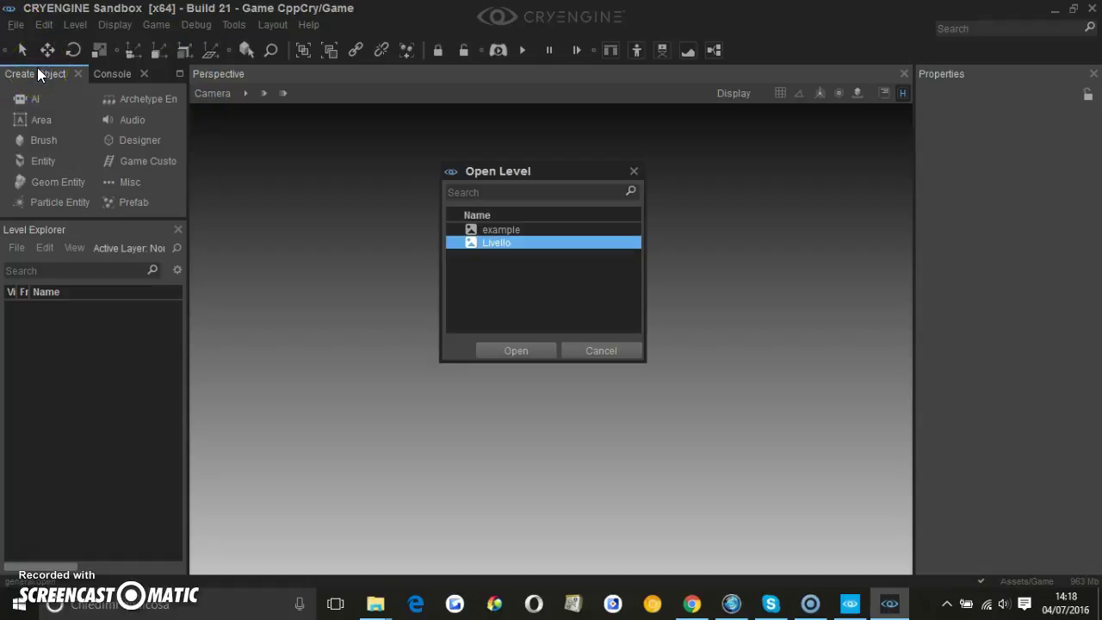
left_click(516, 351)
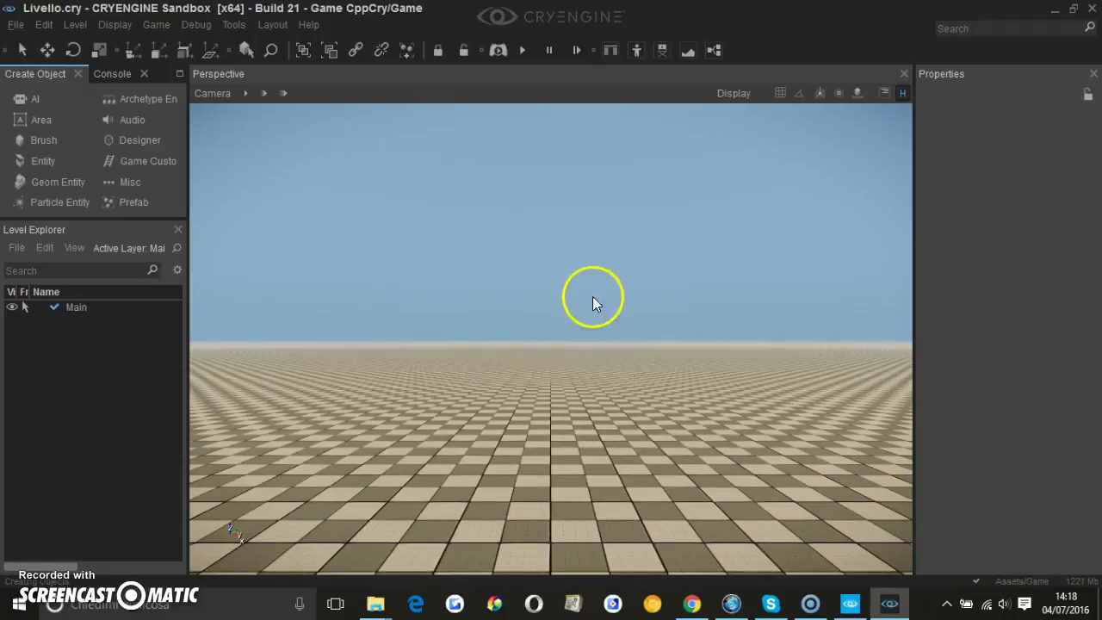
left_click(523, 246)
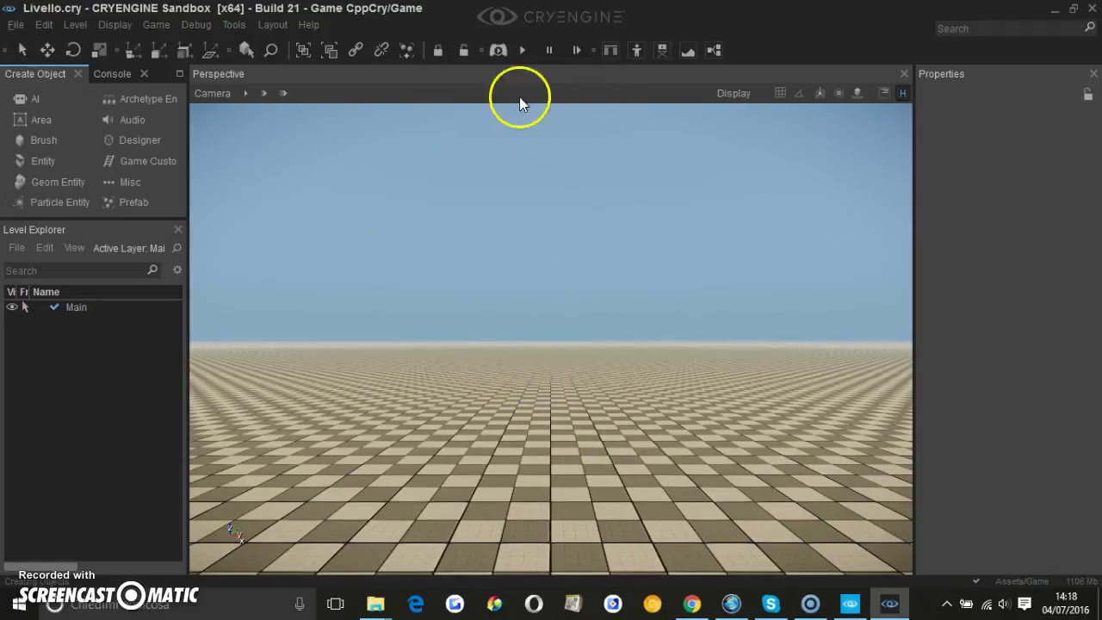
Open the Terrain Editor and show its terrain layer painting section.
left_click(234, 25)
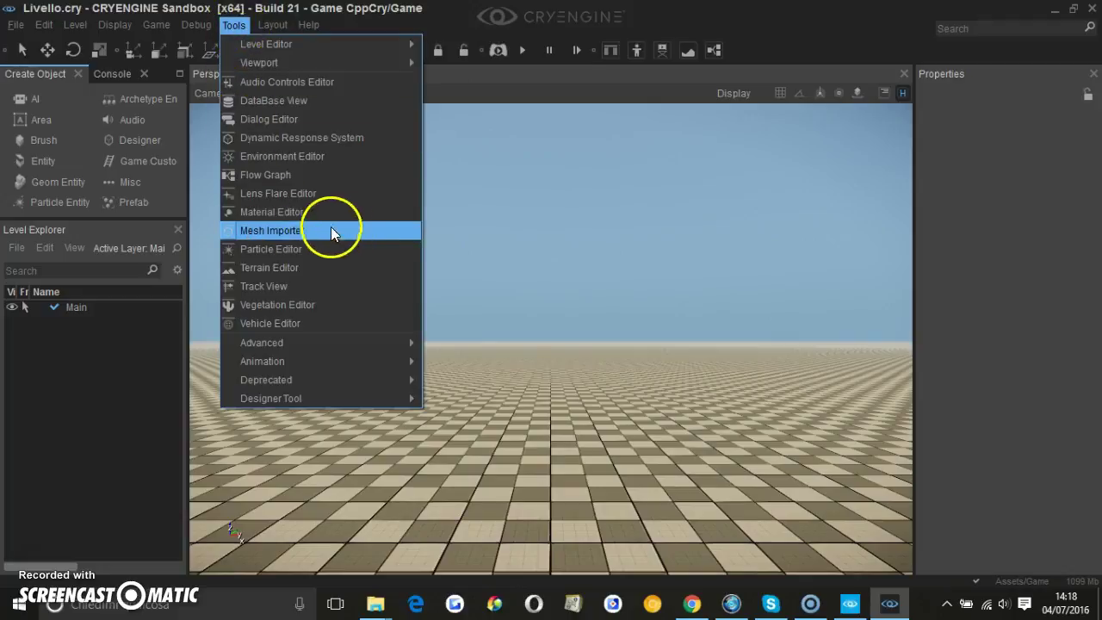
left_click(291, 271)
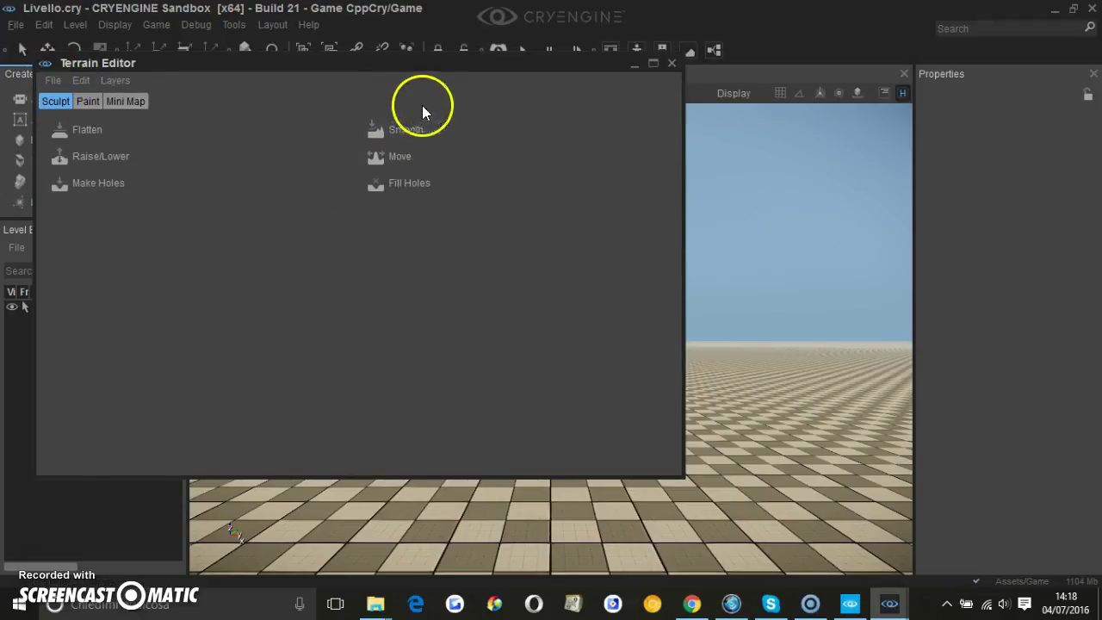
left_click(89, 101)
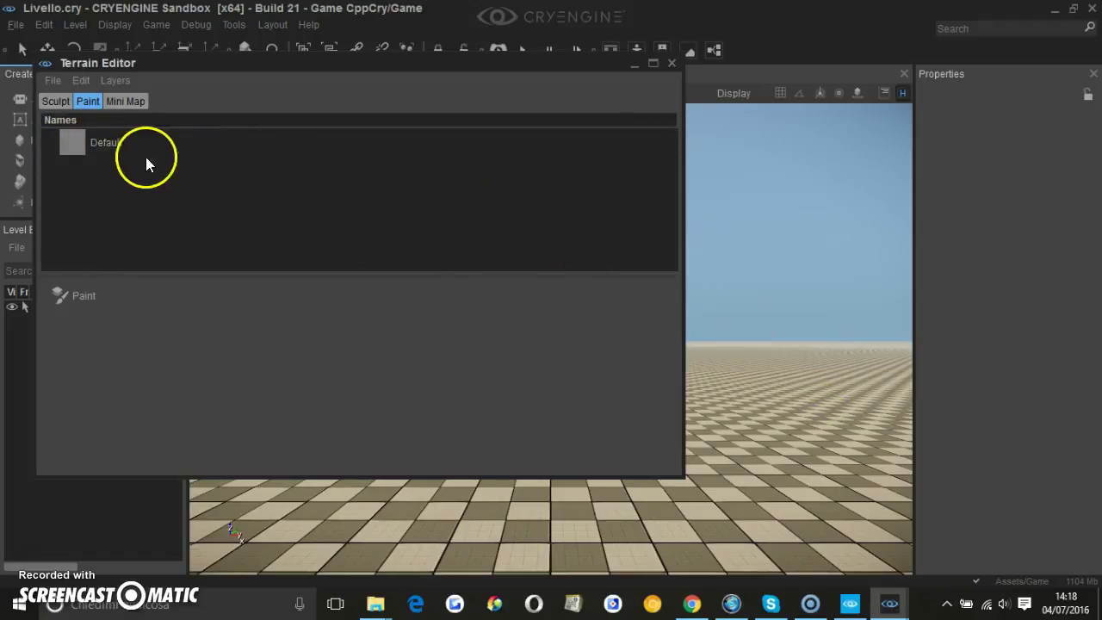
Create a new terrain paint layer and rename it Terreno.
right_click(118, 170)
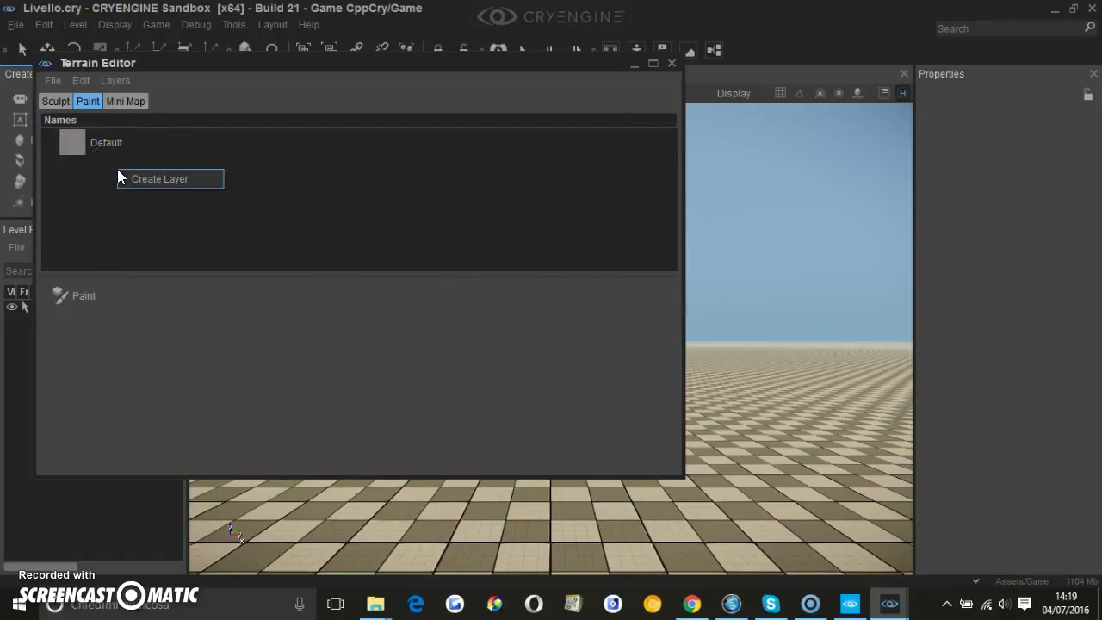
left_click(164, 179)
double_click(164, 165)
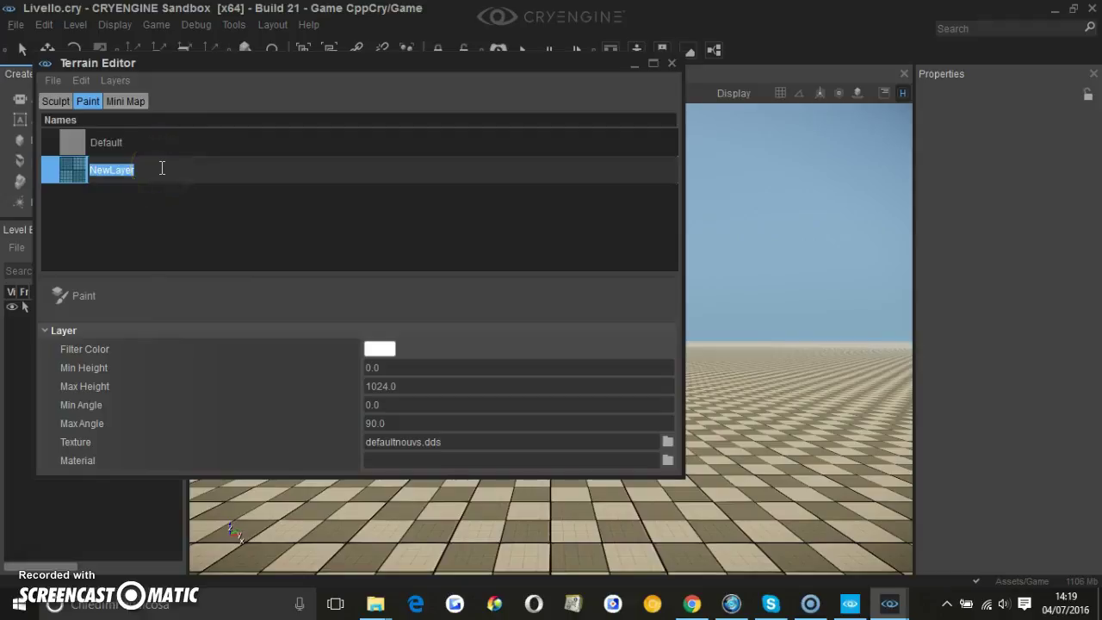
key("BackSpace")
key("Return")
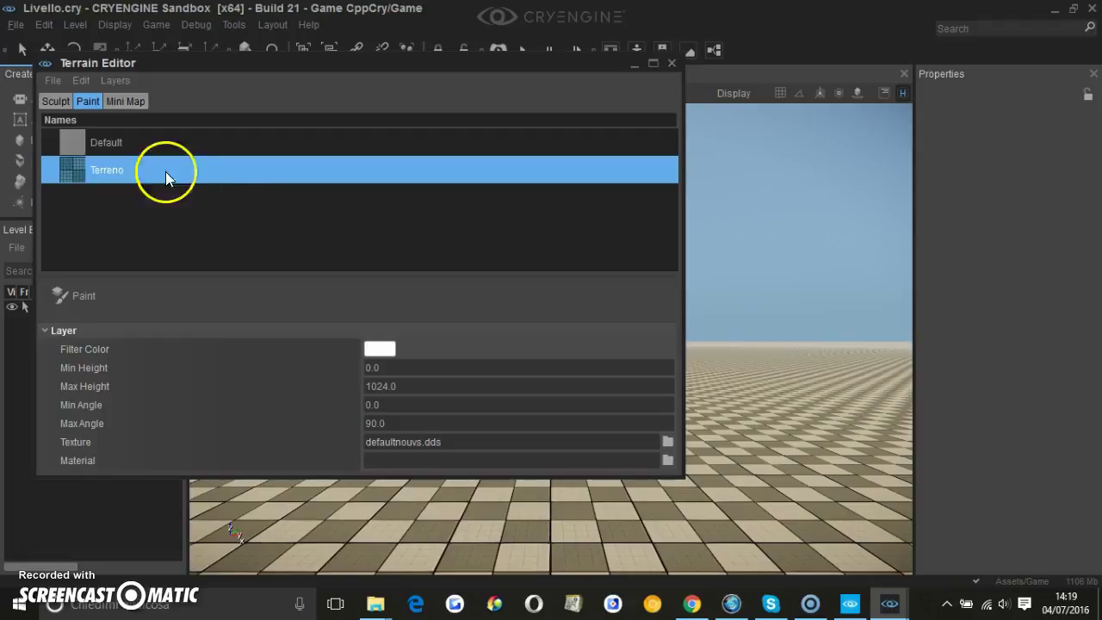
Set the Terreno layer's filter color to light yellow, #ffff7f.
left_click(379, 350)
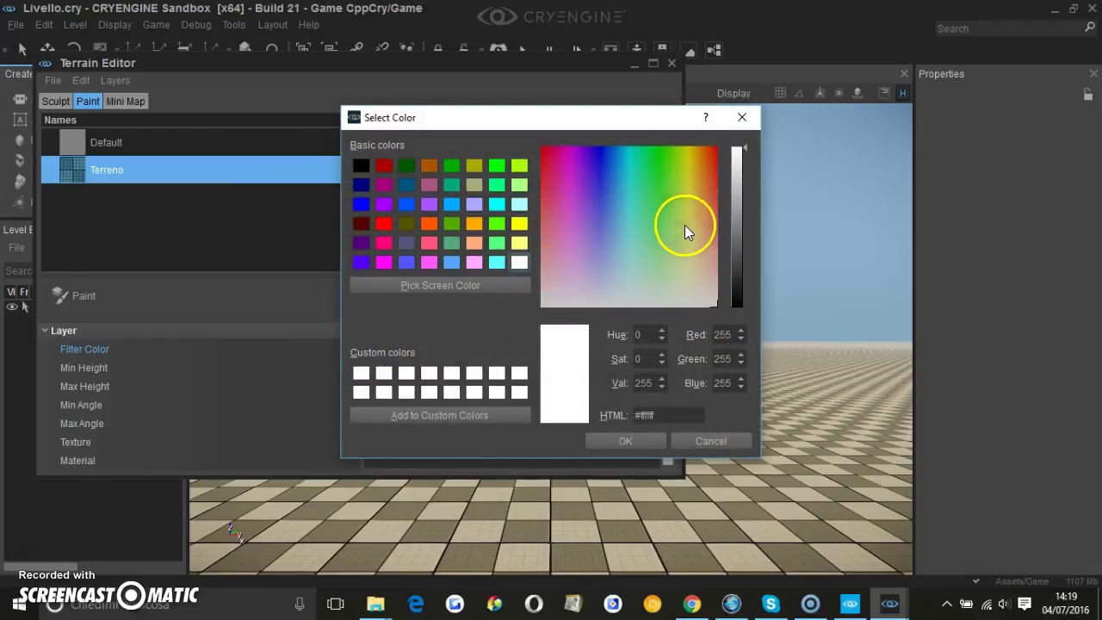
left_click(519, 243)
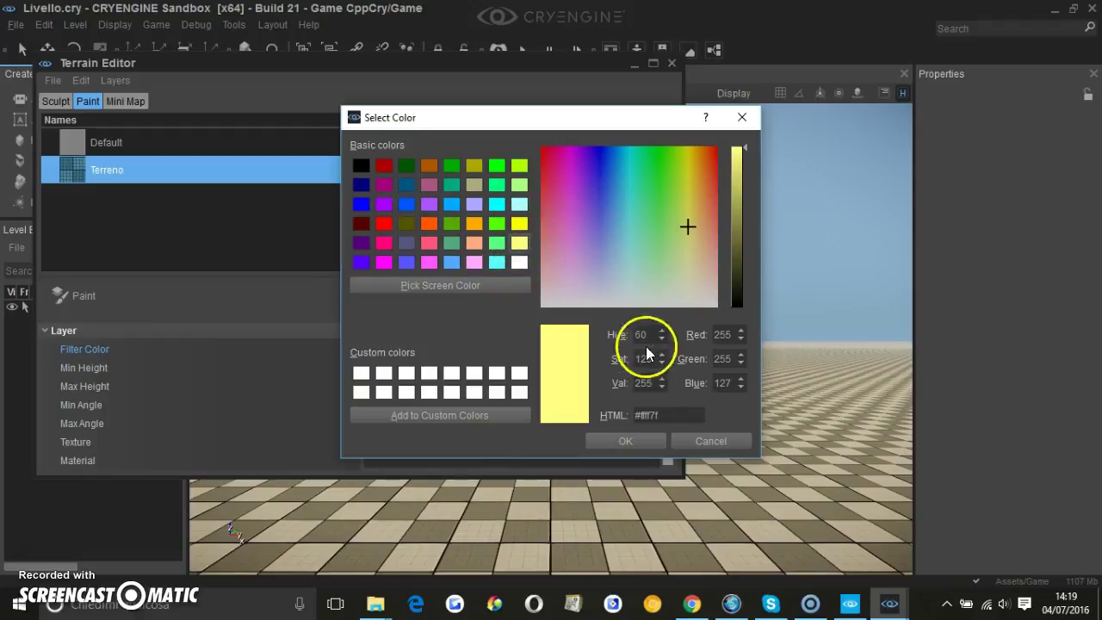
left_click(626, 440)
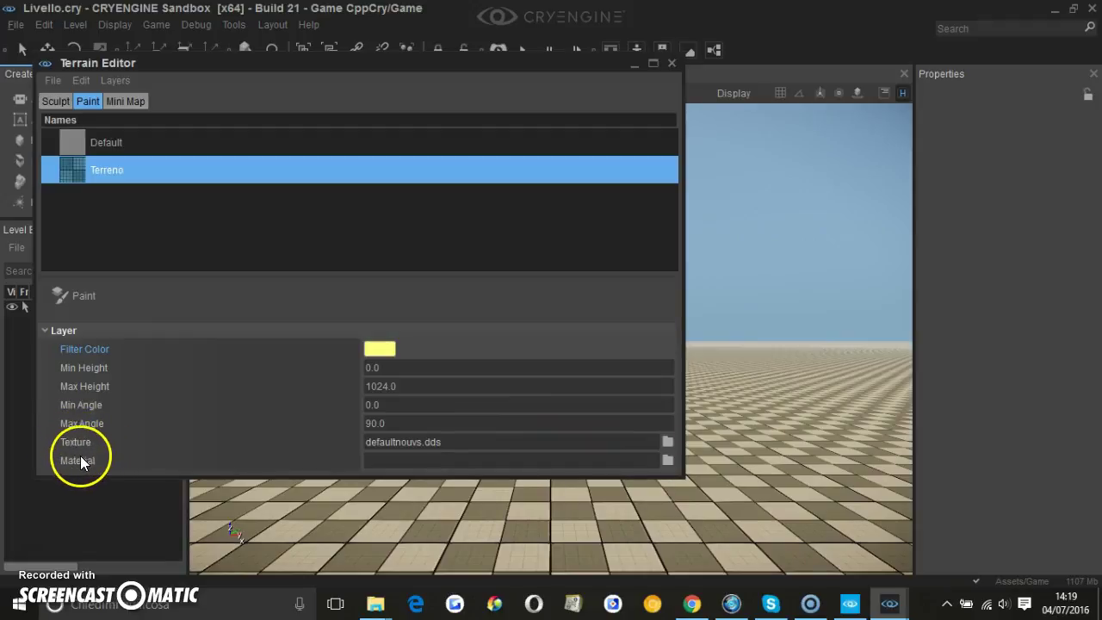
Browse for the Terreno layer's texture and examine the files in Assets/textures/cubemaps/example.
left_click(670, 442)
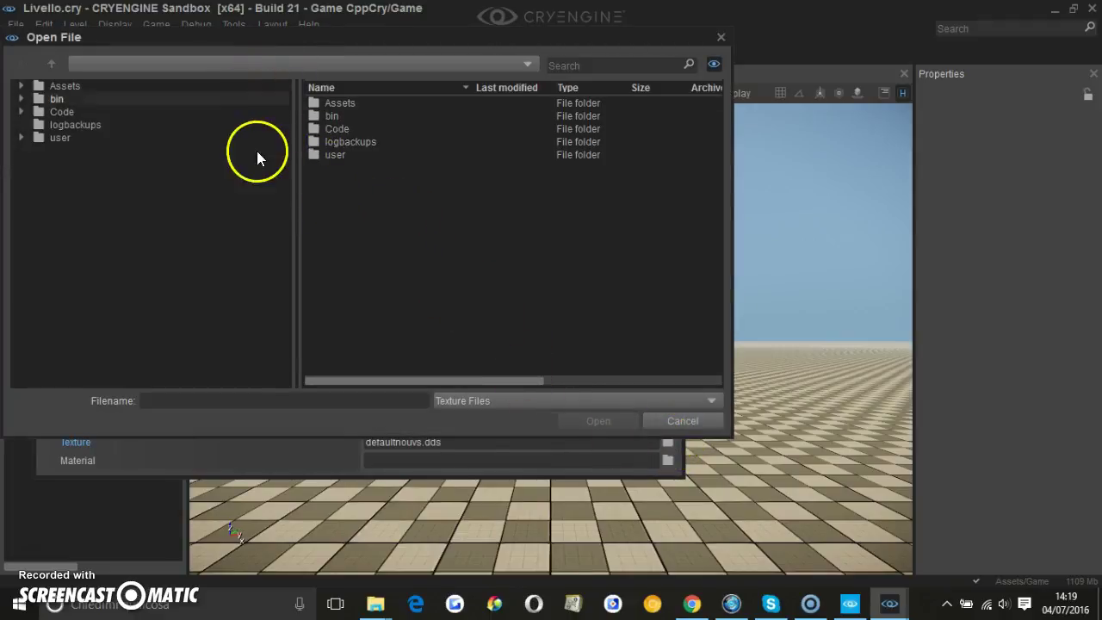
double_click(337, 102)
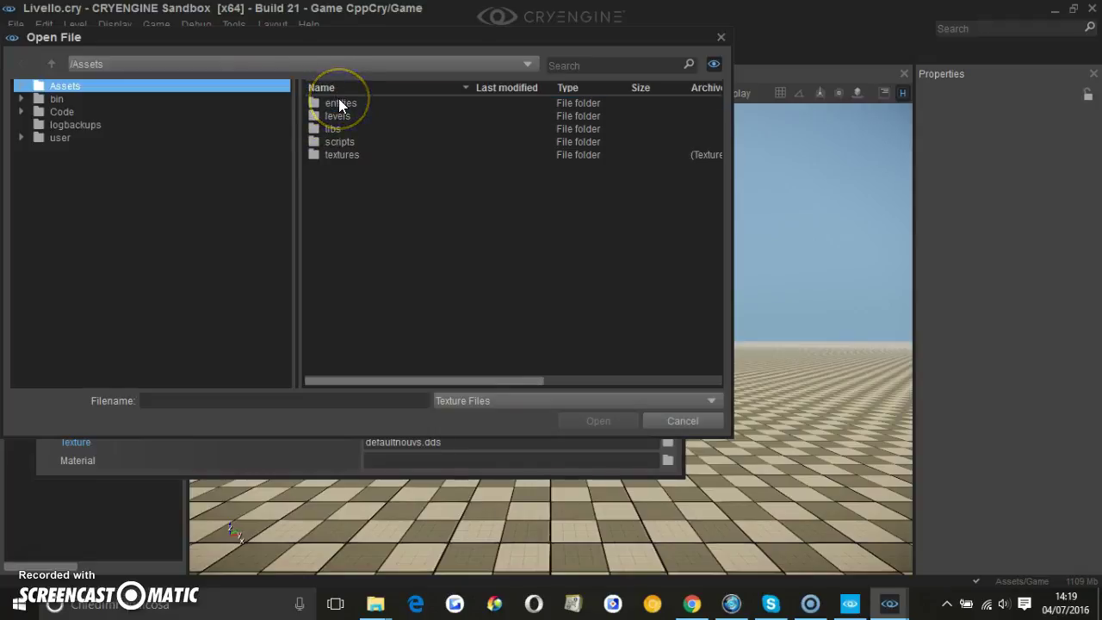
double_click(345, 157)
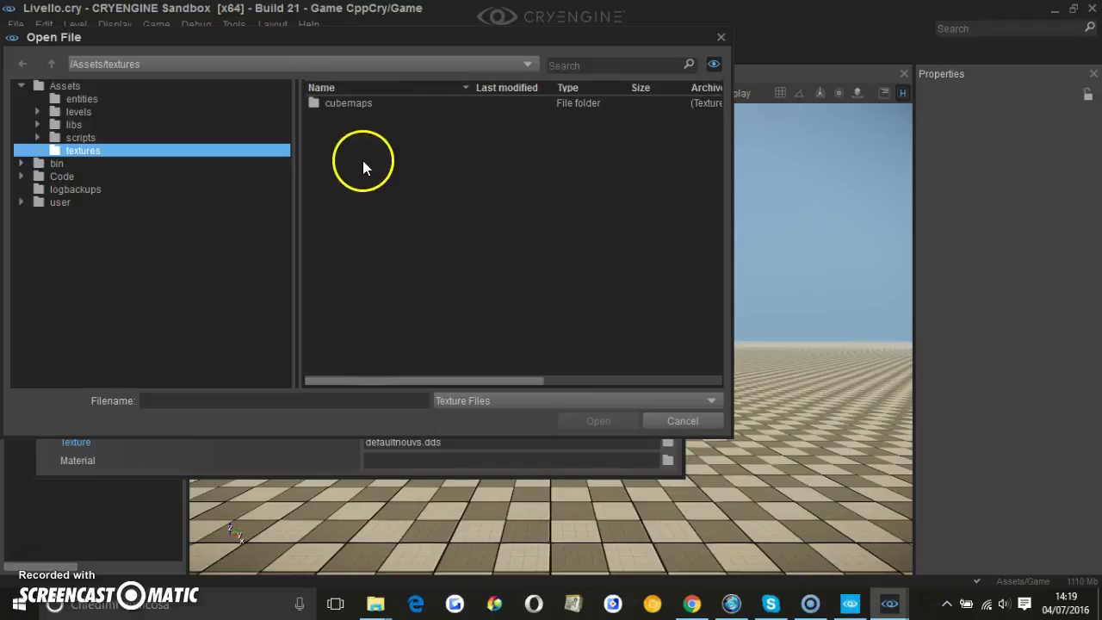
double_click(327, 103)
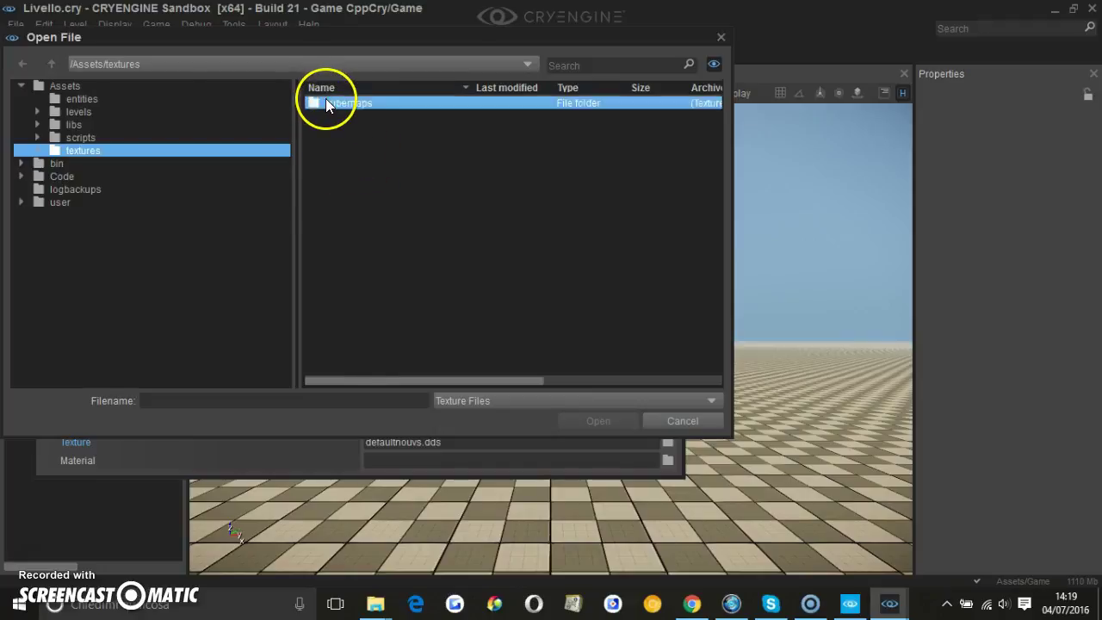
double_click(334, 103)
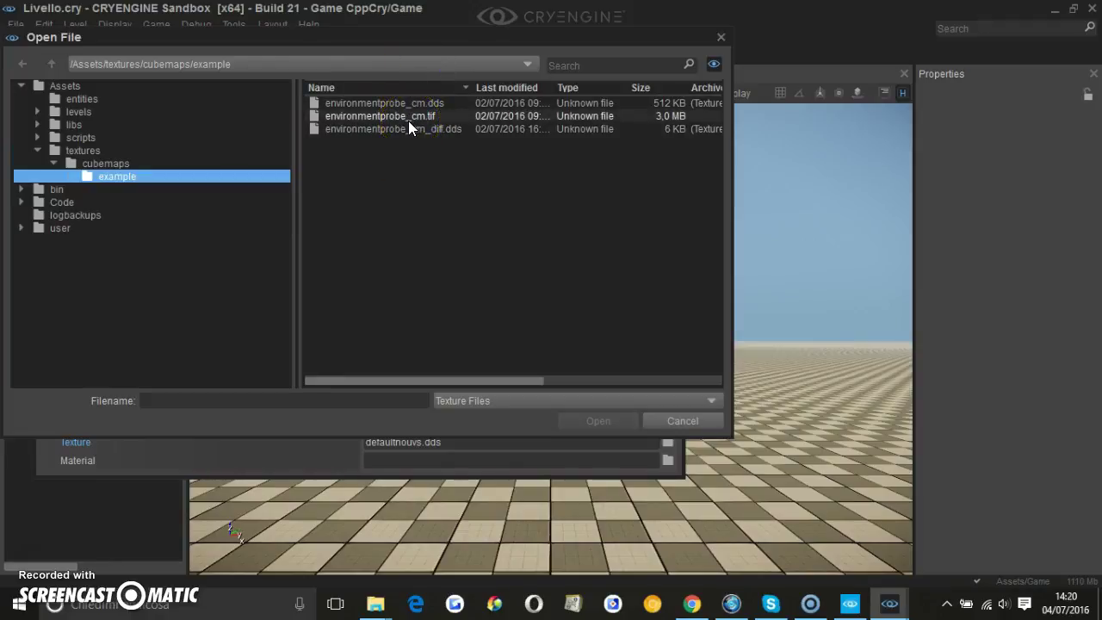
left_click(429, 164)
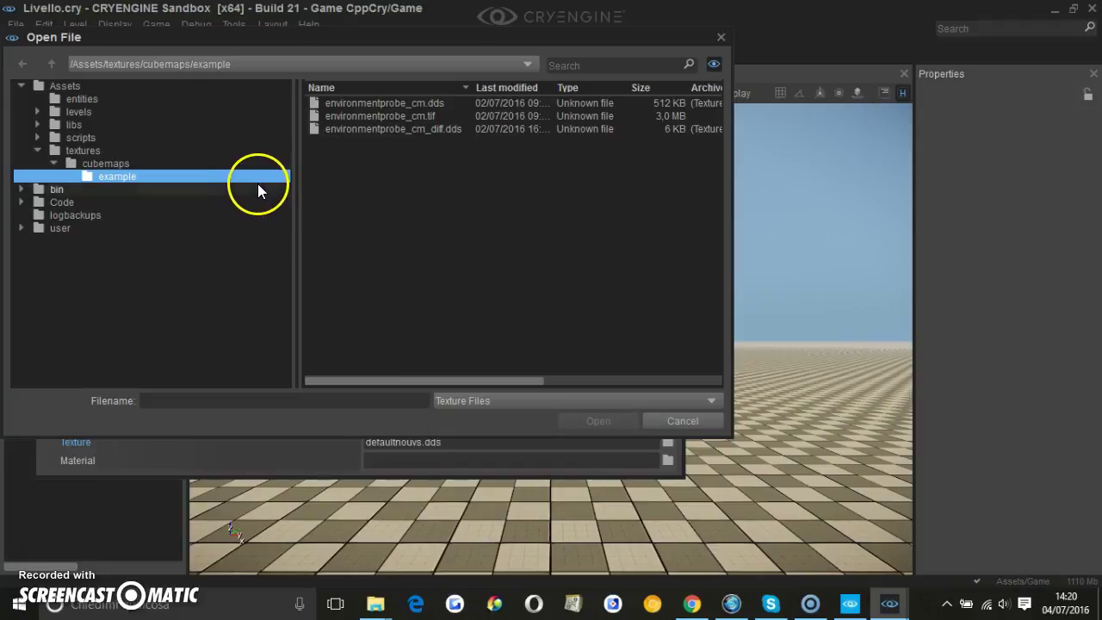
Switch to Chrome, open the Tutorials page of the CRYENGINE website, and look over the sample assets download.
left_click(693, 602)
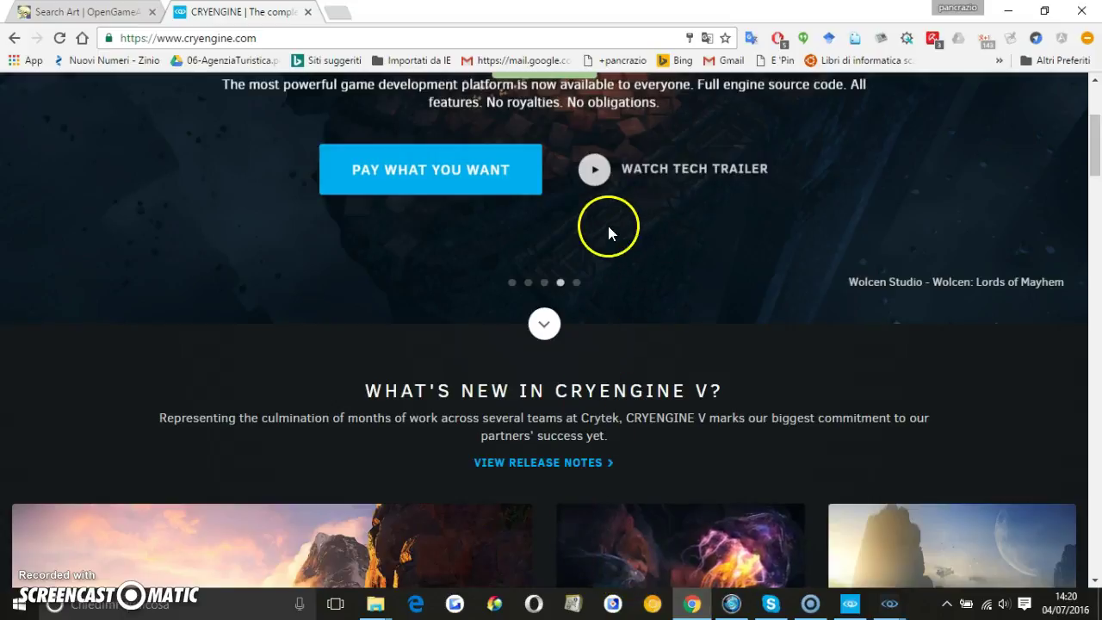
scroll(262, 157, "up", 1)
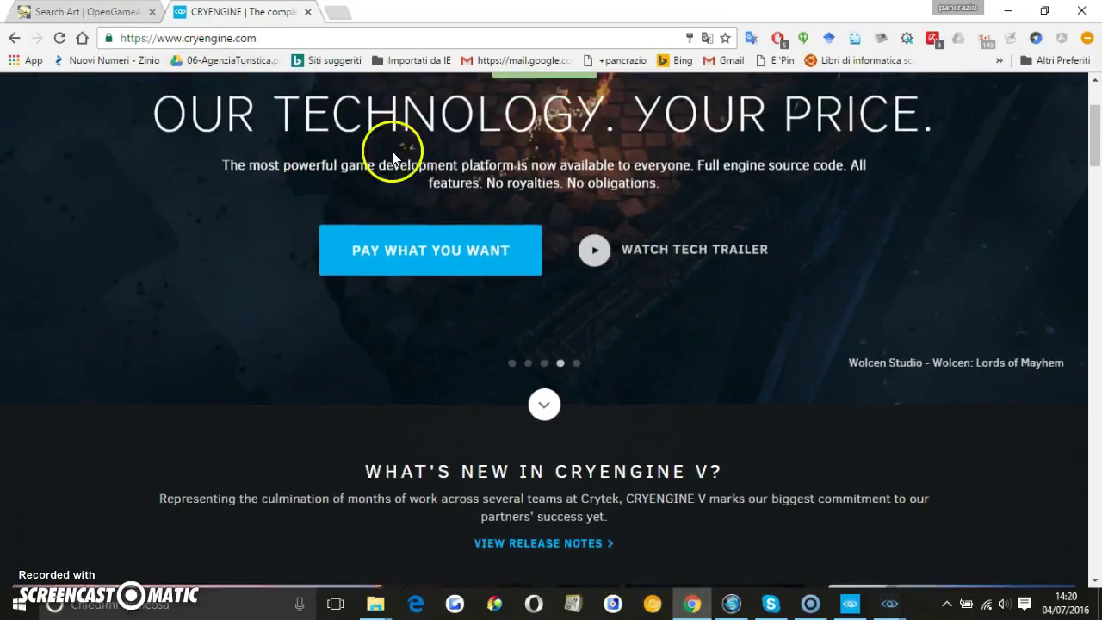
scroll(413, 164, "up", 2)
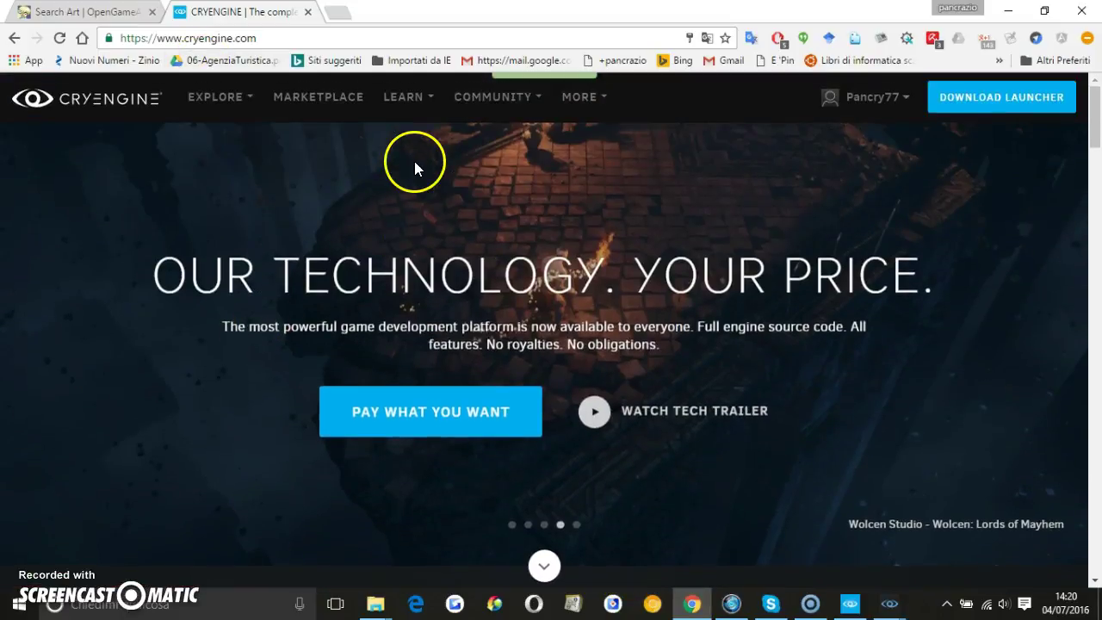
left_click(403, 99)
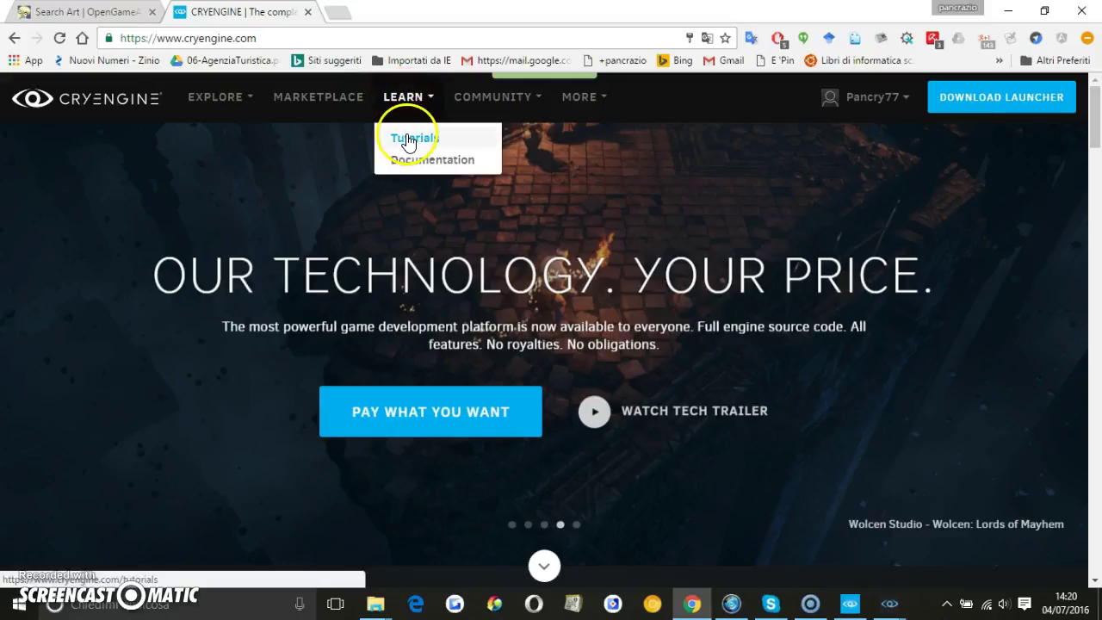
left_click(408, 142)
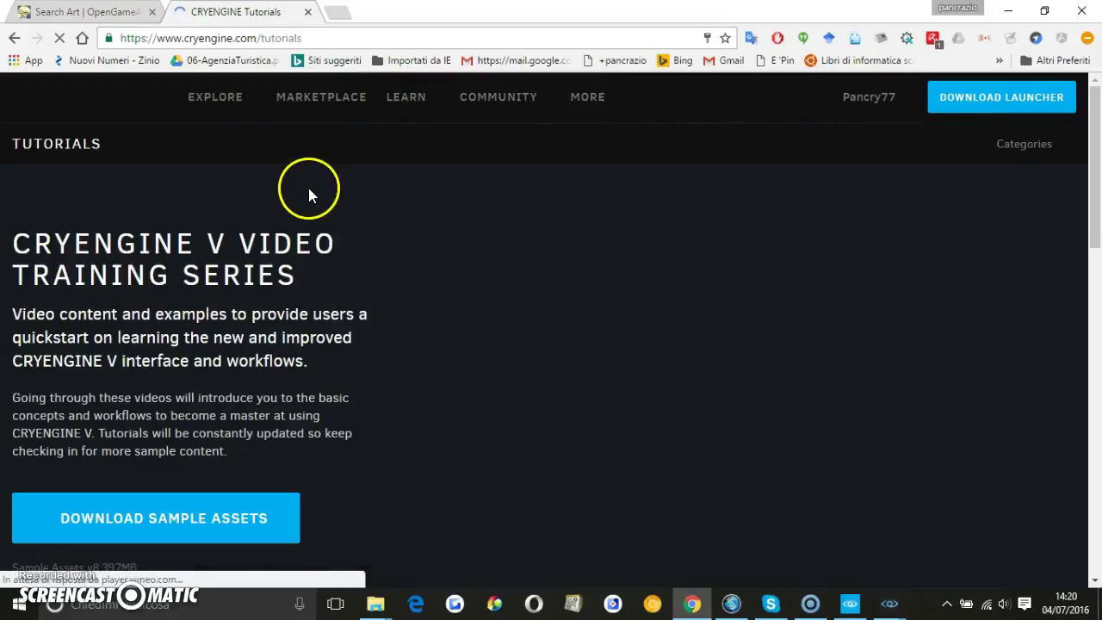
scroll(308, 189, "down", 5)
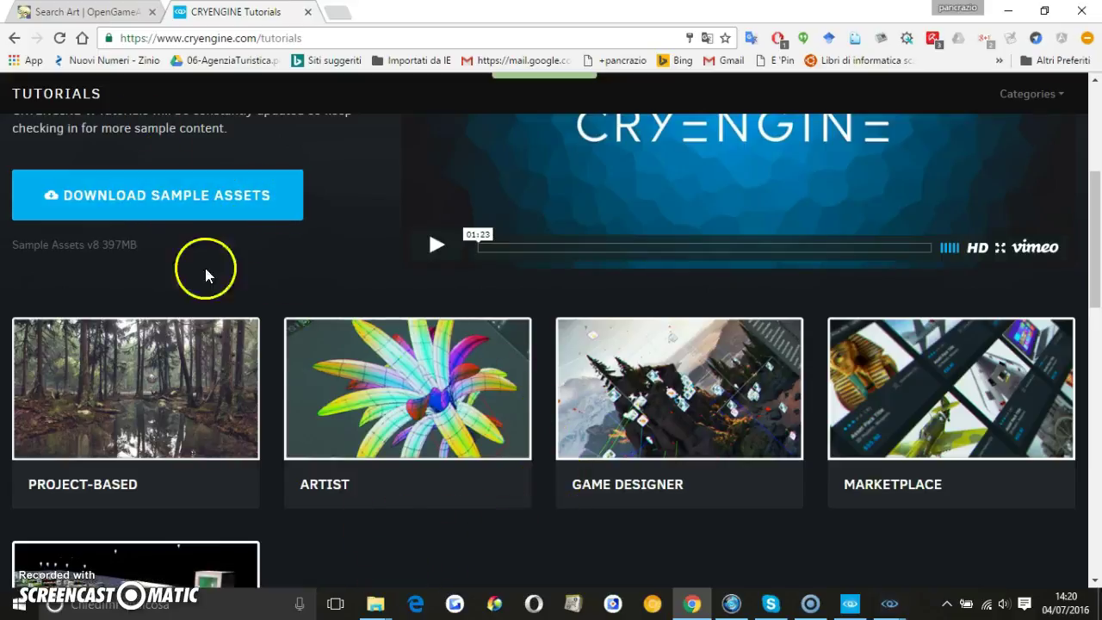
Switch to File Explorer and open the Download folder in the Quick Access window.
mouse_move(383, 609)
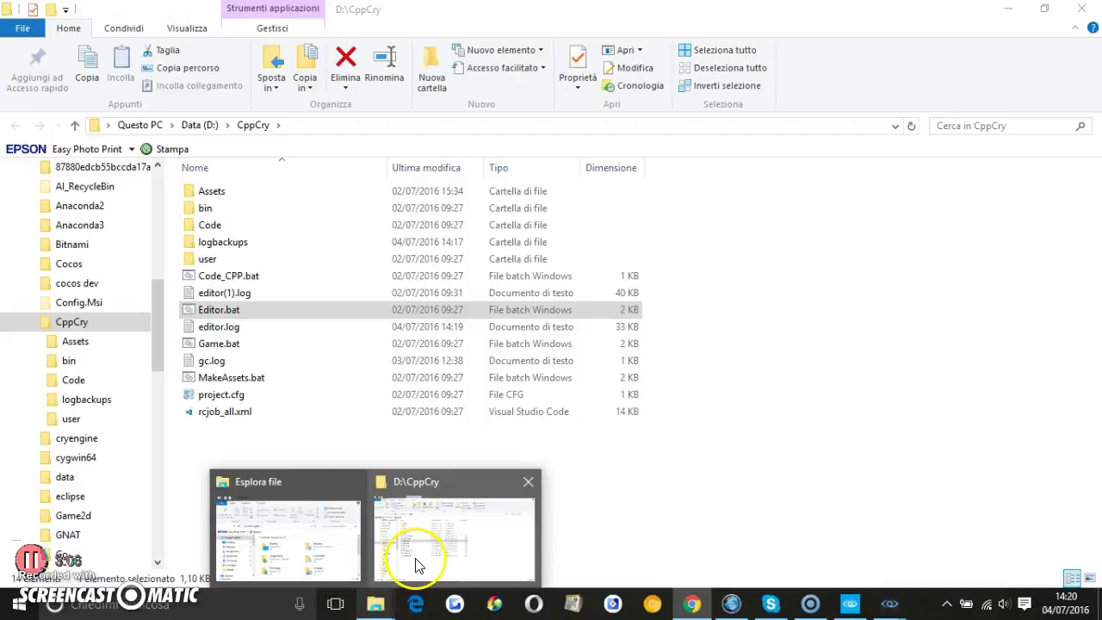
left_click(411, 568)
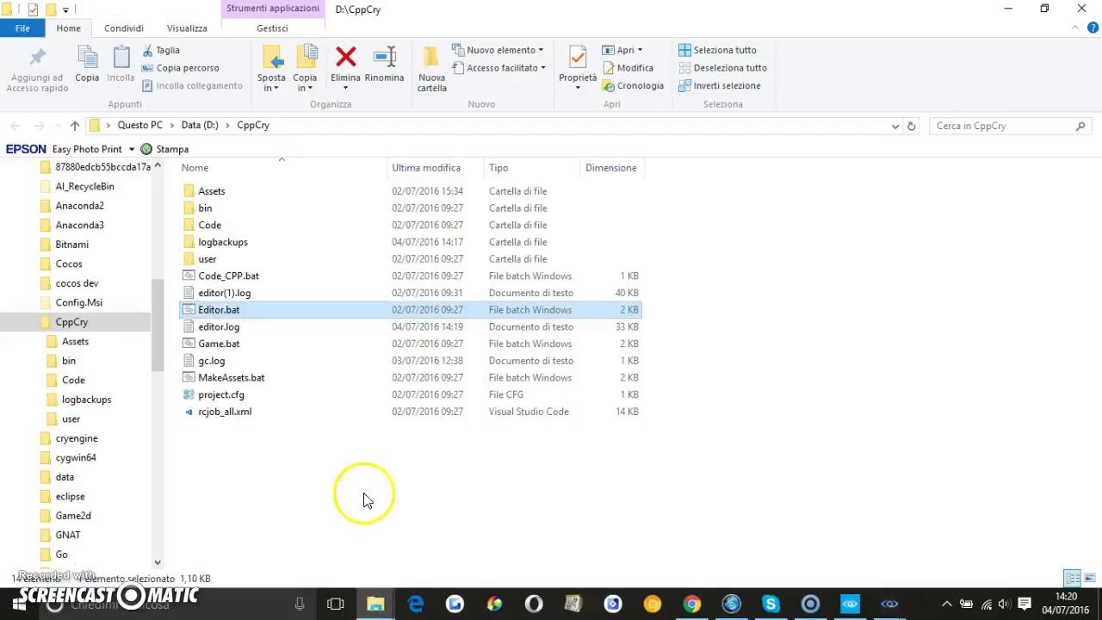
left_click(374, 600)
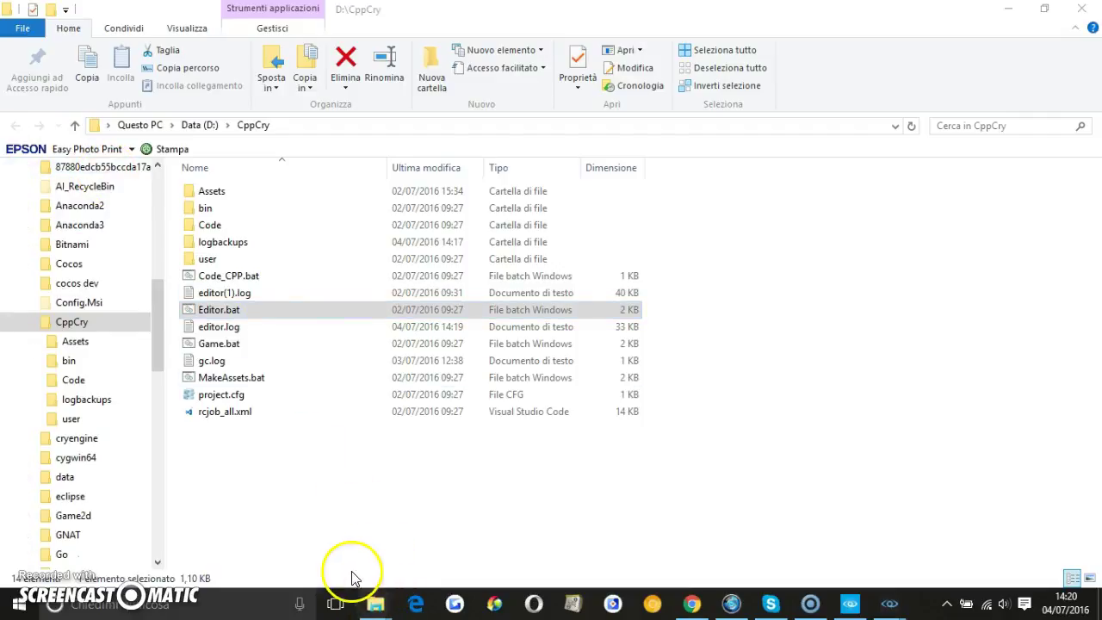
mouse_move(374, 597)
left_click(304, 546)
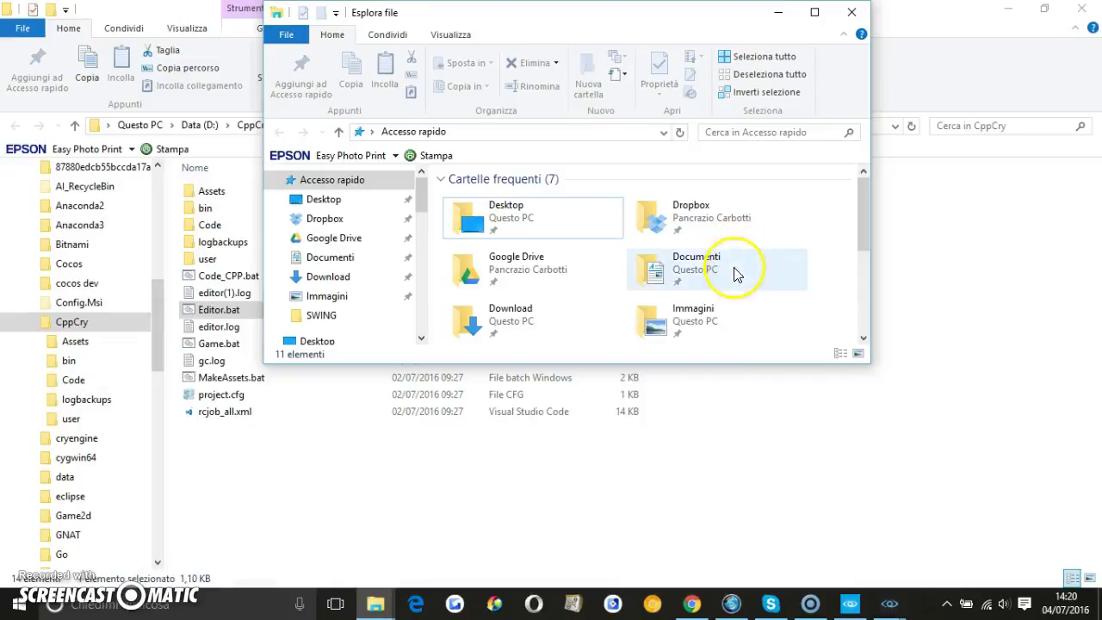
double_click(523, 317)
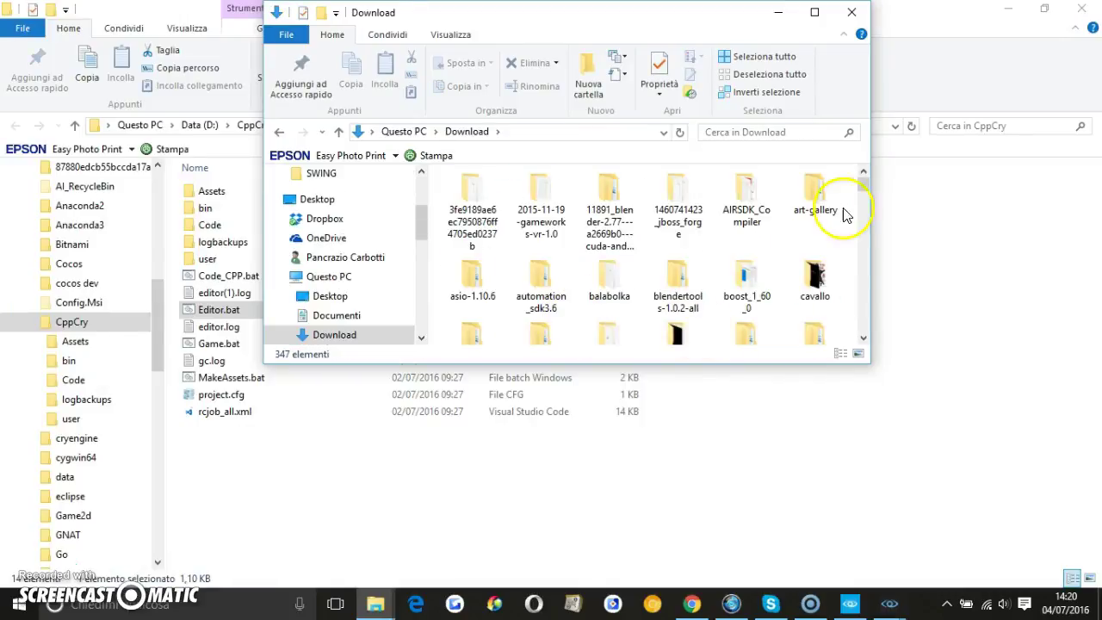
Find the SAMPLE_v8.zip archive in the Download folder and cut it for moving.
left_click_drag(865, 184, 871, 333)
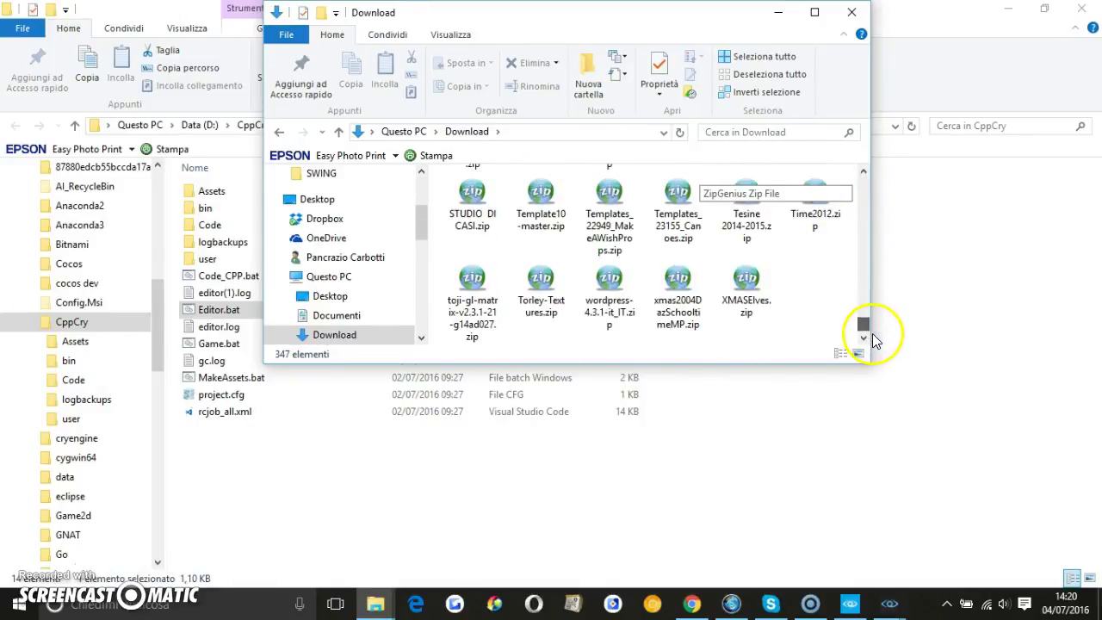
scroll(749, 226, "up", 1)
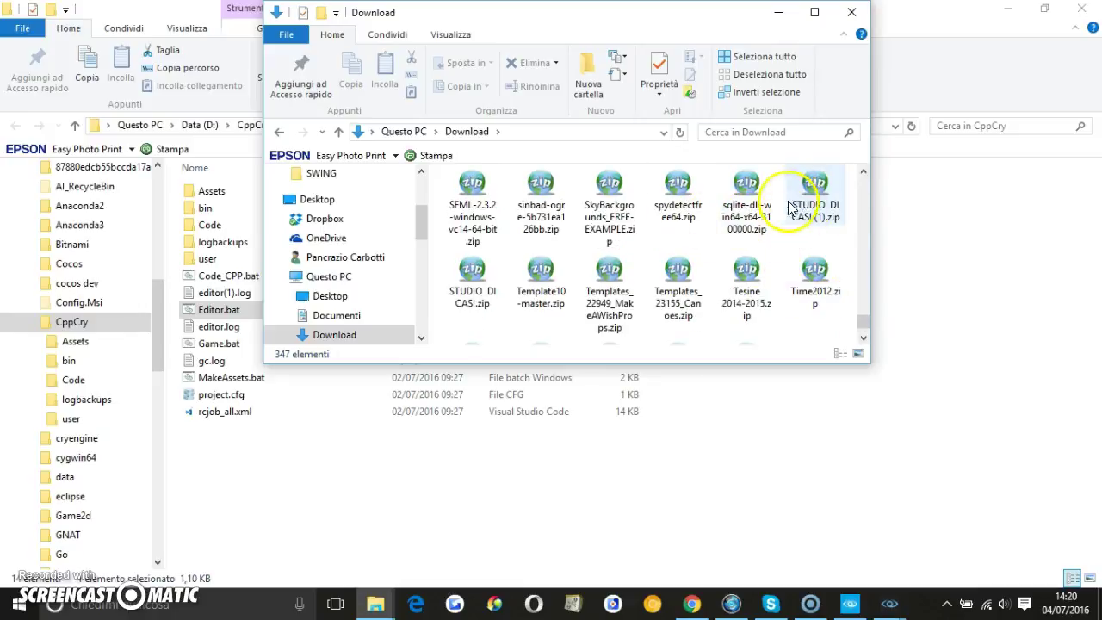
scroll(598, 211, "up", 1)
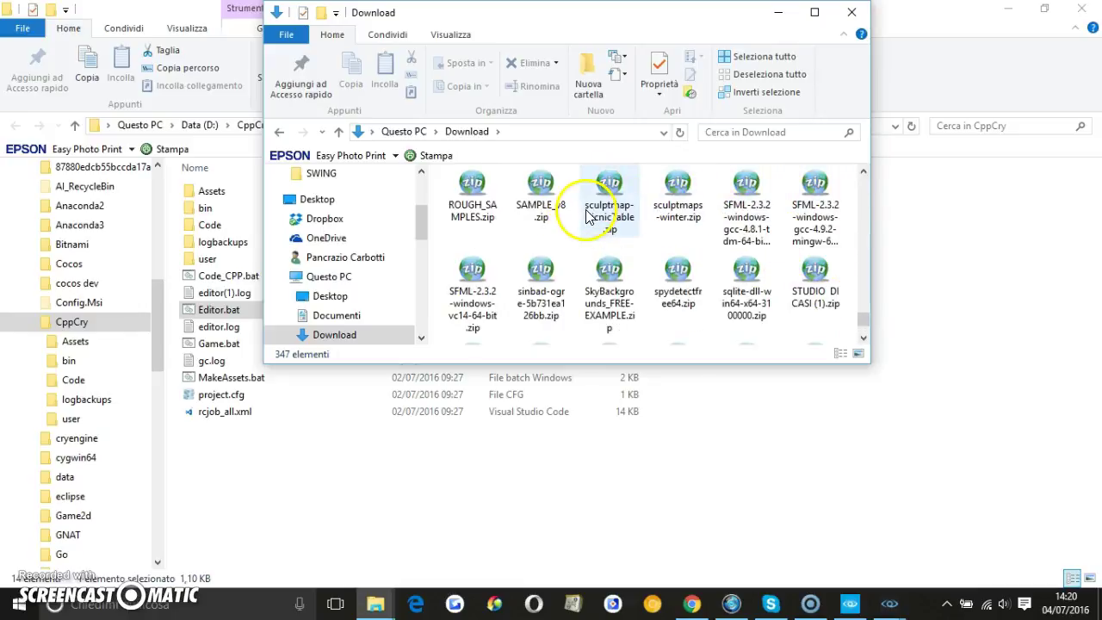
left_click(540, 199)
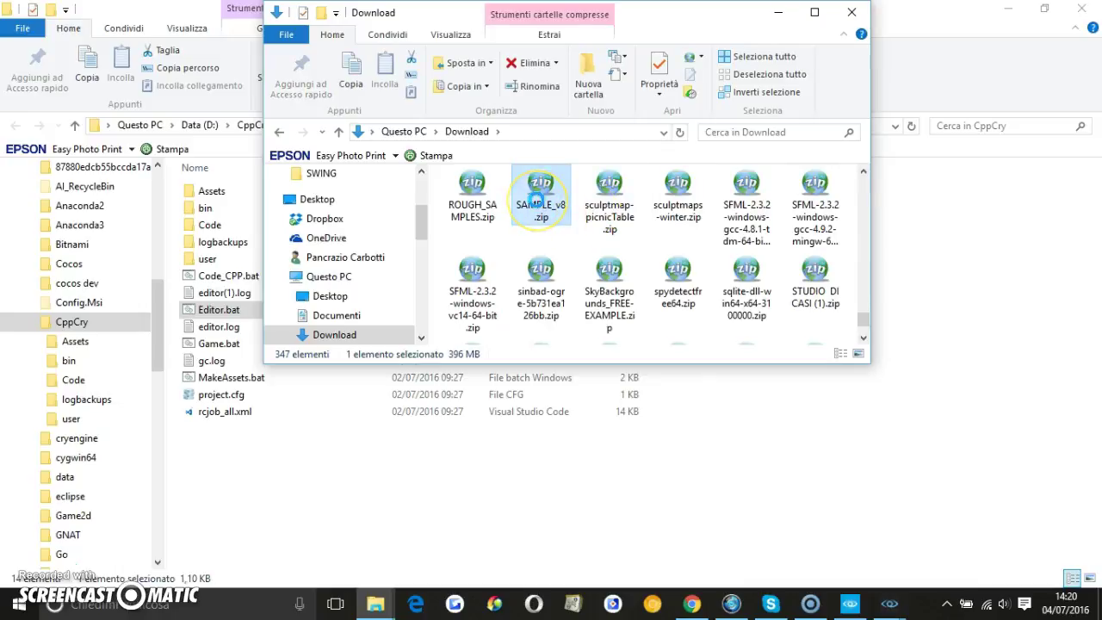
right_click(540, 200)
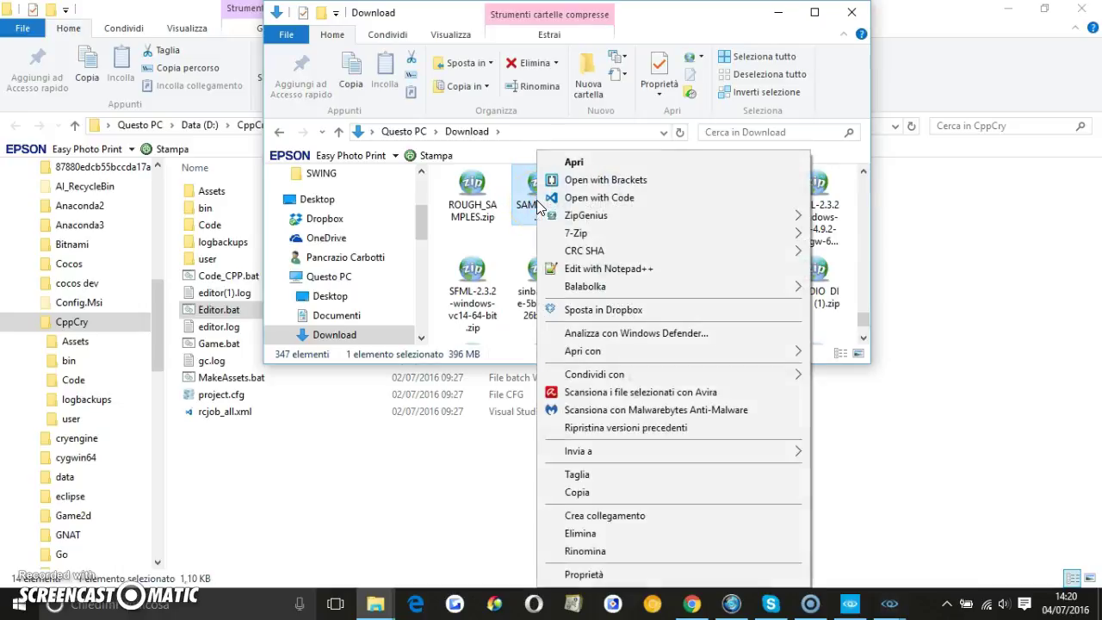
left_click(578, 475)
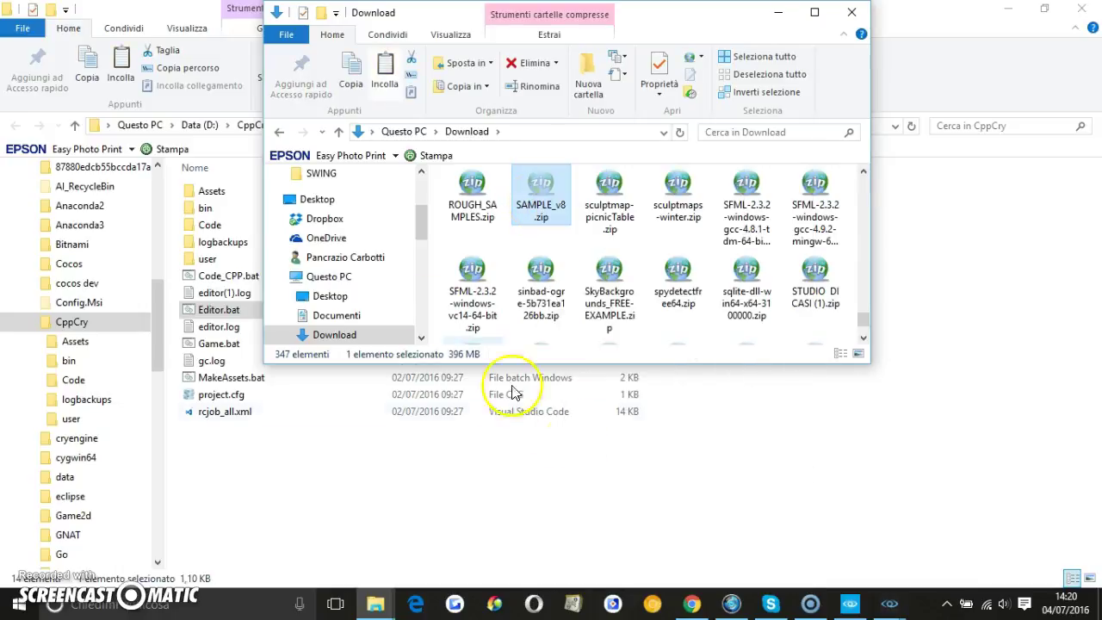
Go from the Download folder to the Data (D:) drive and open the CppCry project folder.
left_click(340, 130)
left_click(339, 130)
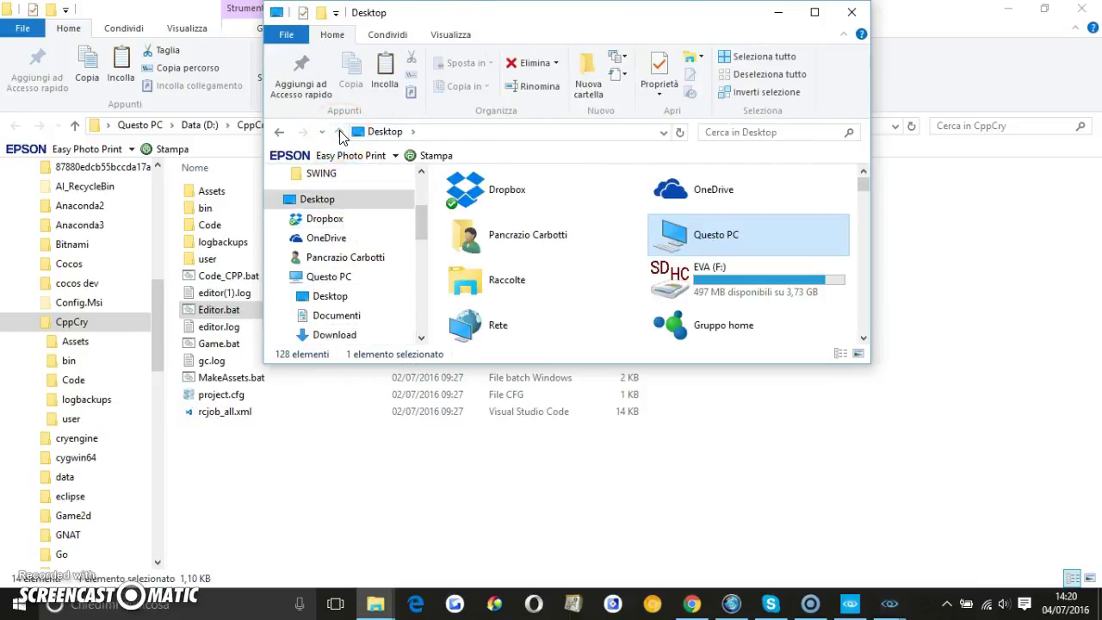
double_click(762, 238)
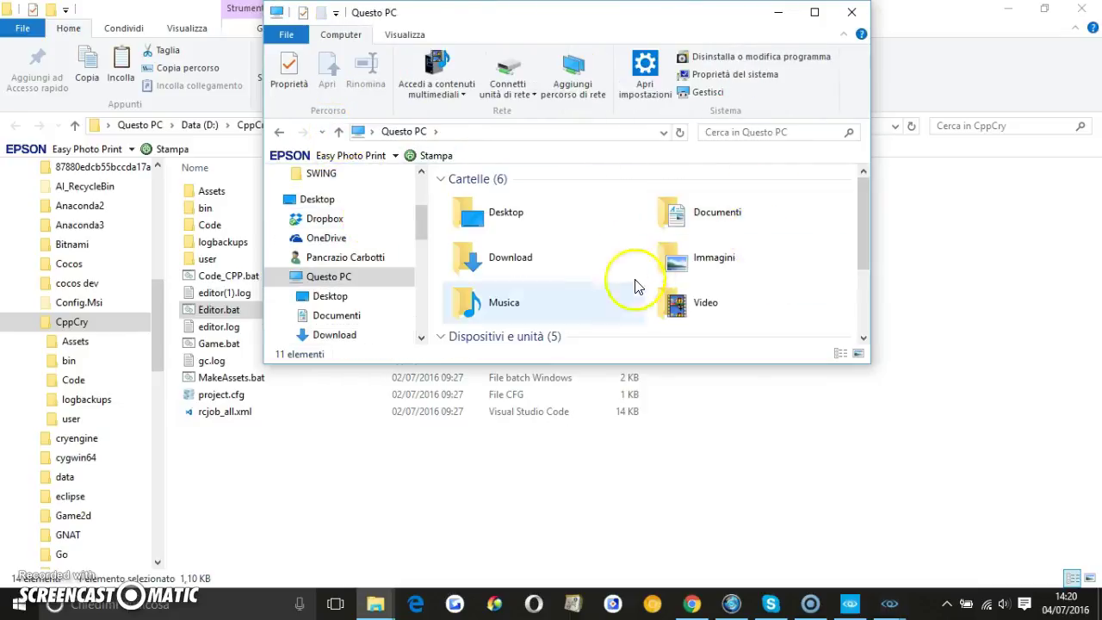
left_click_drag(869, 233, 869, 302)
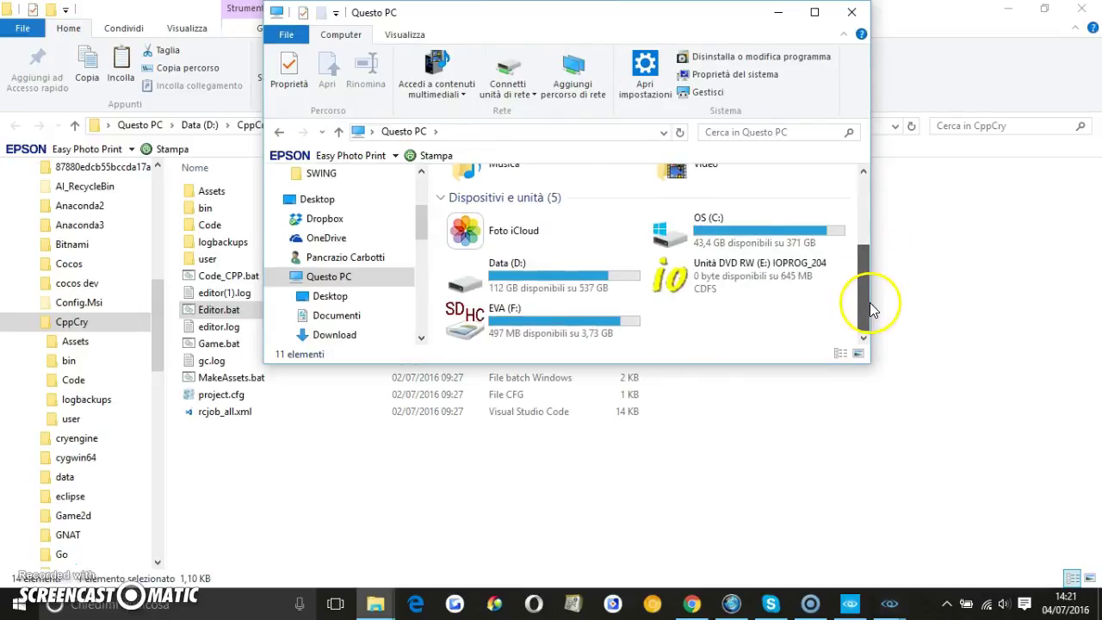
double_click(521, 283)
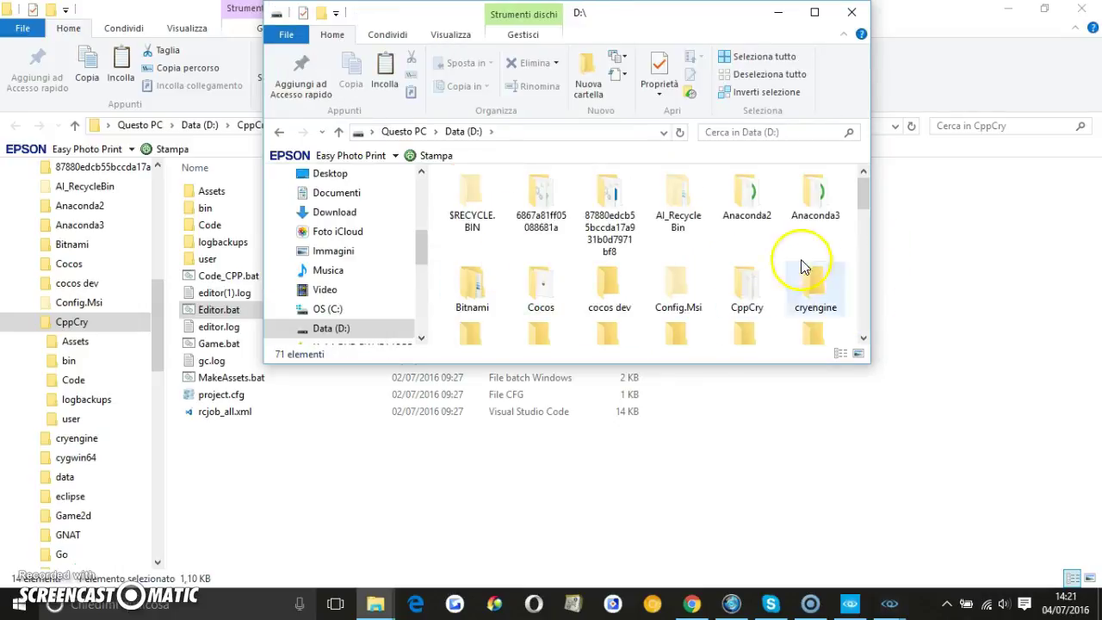
left_click_drag(861, 179, 864, 209)
left_click(745, 202)
double_click(746, 202)
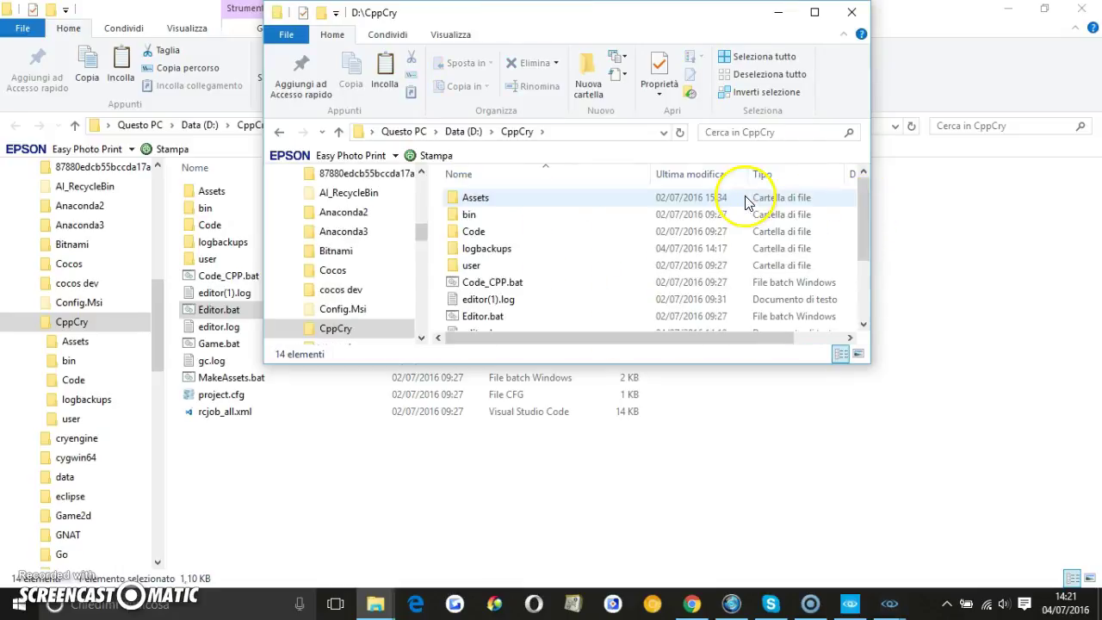
Maximize the folder window and paste SAMPLE_v8.zip into the project's Assets folder.
left_click(818, 18)
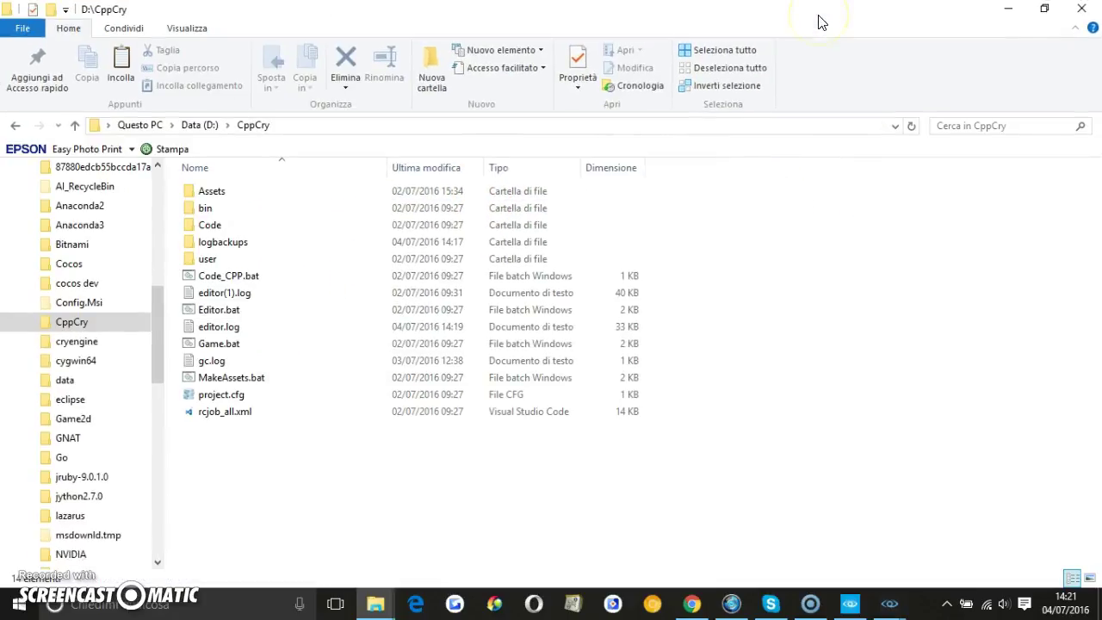
double_click(239, 197)
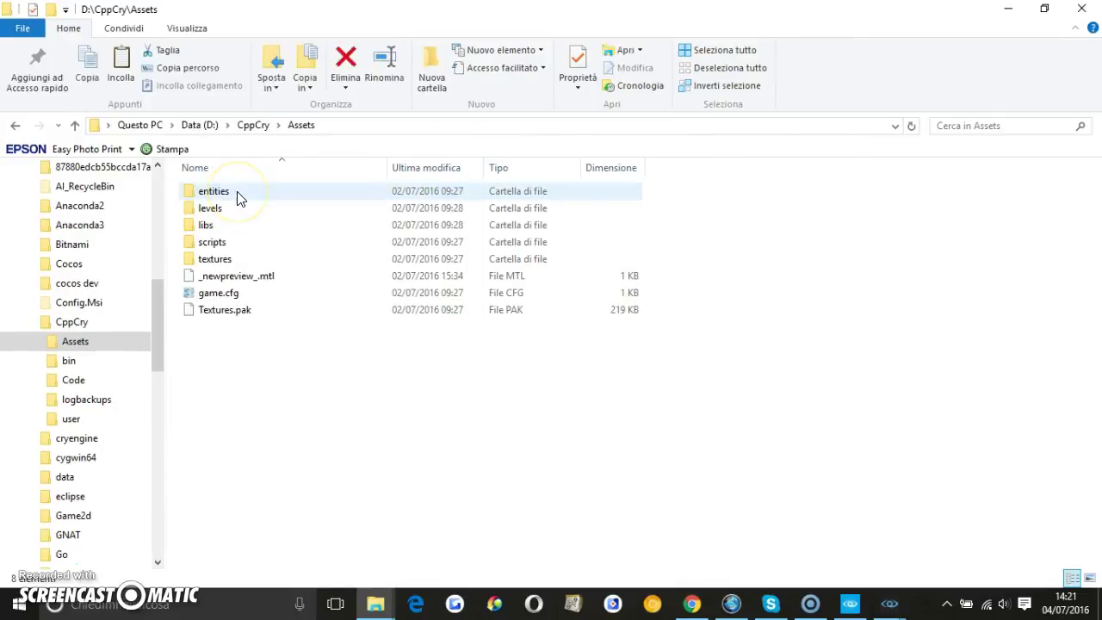
right_click(312, 382)
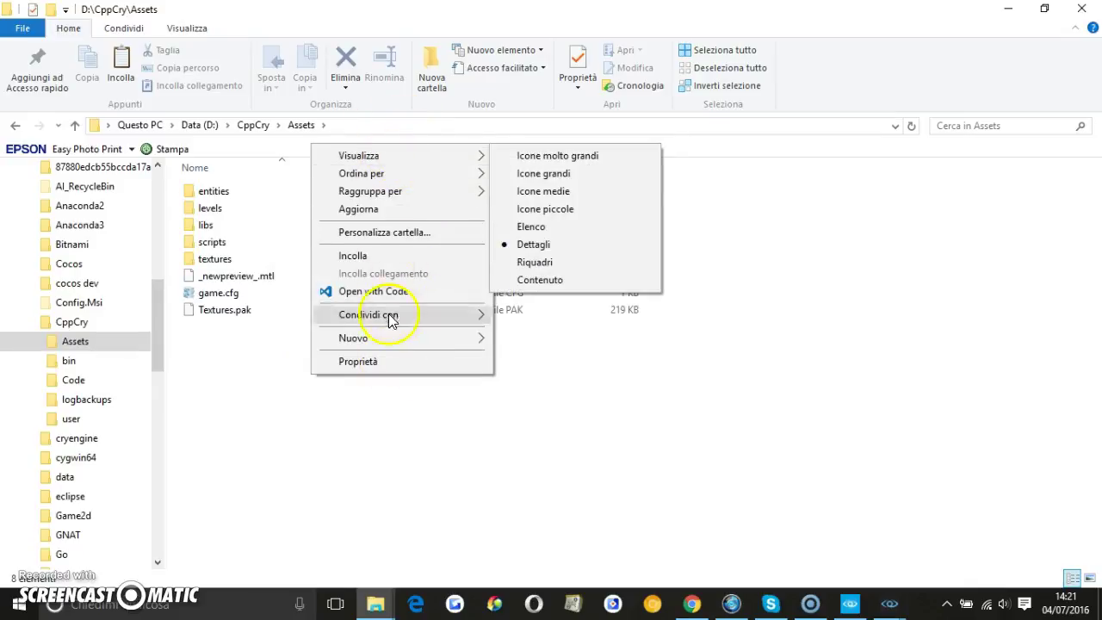
left_click(372, 255)
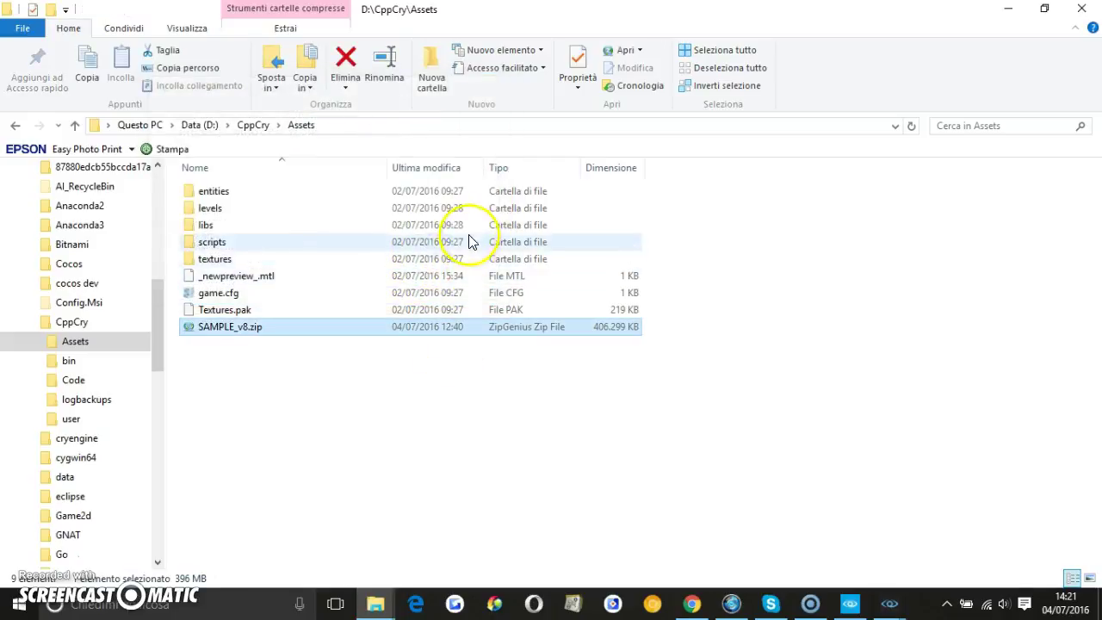
Extract SAMPLE_v8.zip with 7-Zip into a SAMPLE_v8 subfolder of Assets.
right_click(321, 334)
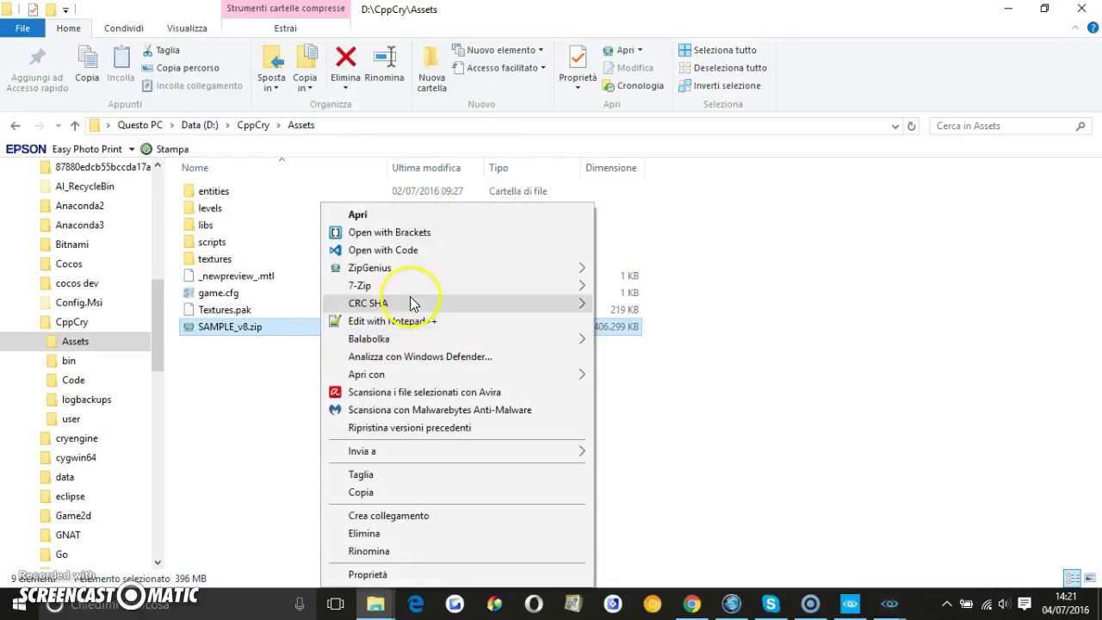
mouse_move(451, 285)
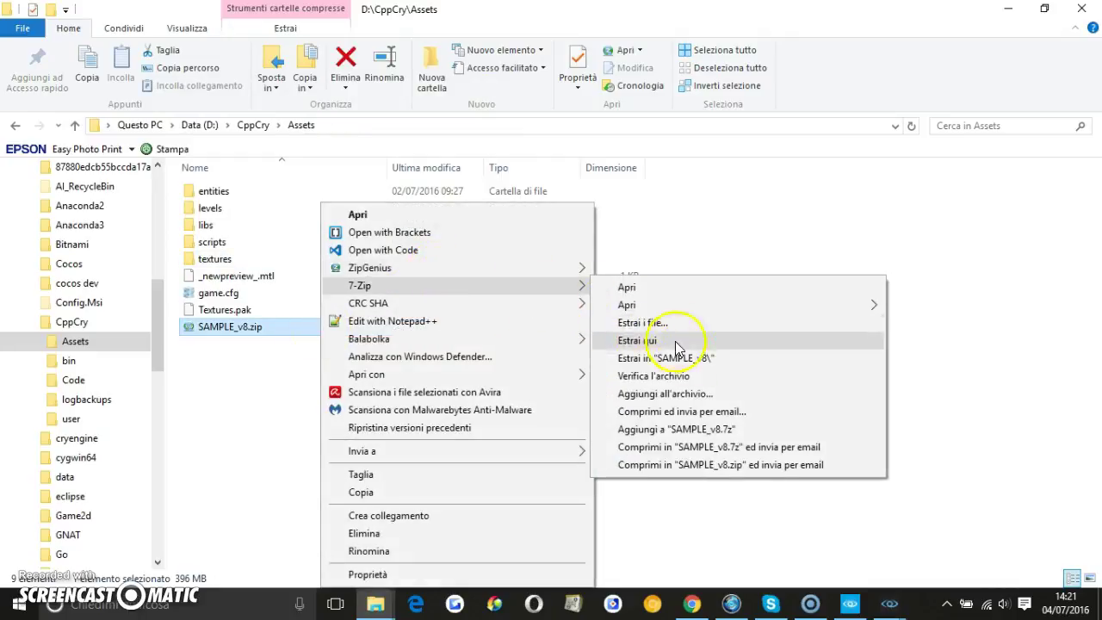
left_click(699, 358)
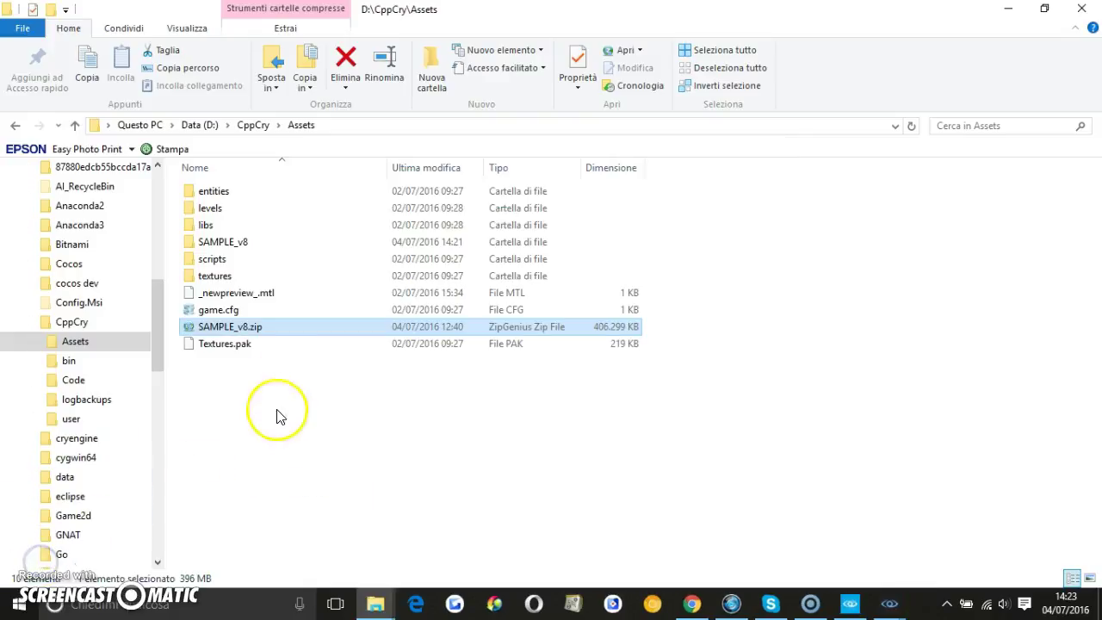
Delete the SAMPLE_v8.zip archive from Assets and open the extracted SAMPLE_v8/SAMPLE_v7 folder.
right_click(272, 332)
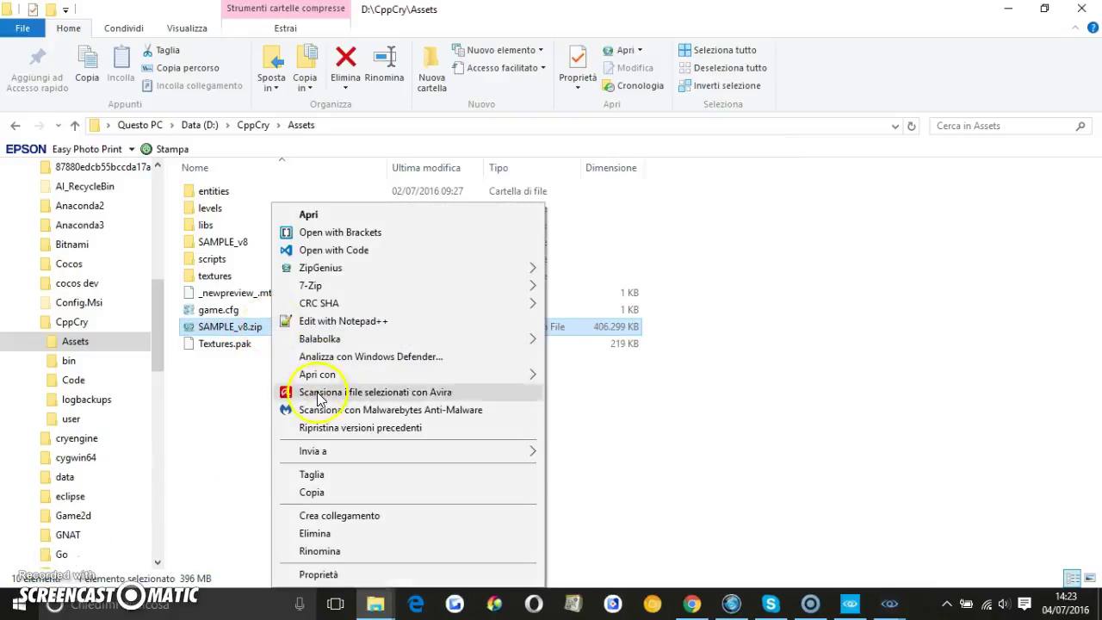
left_click(328, 534)
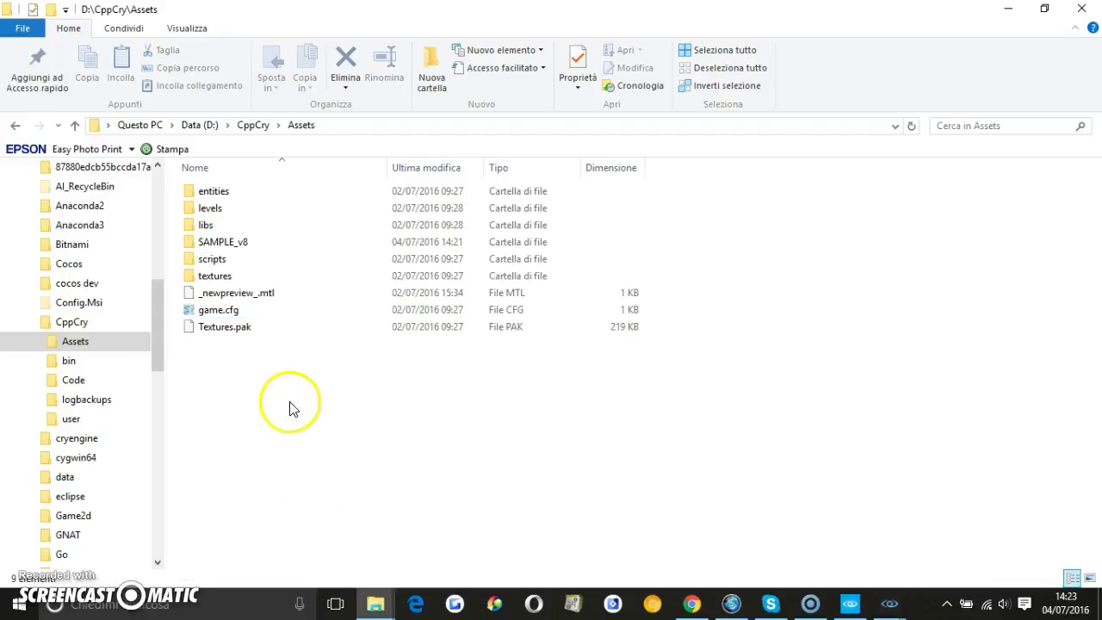
double_click(237, 243)
double_click(234, 194)
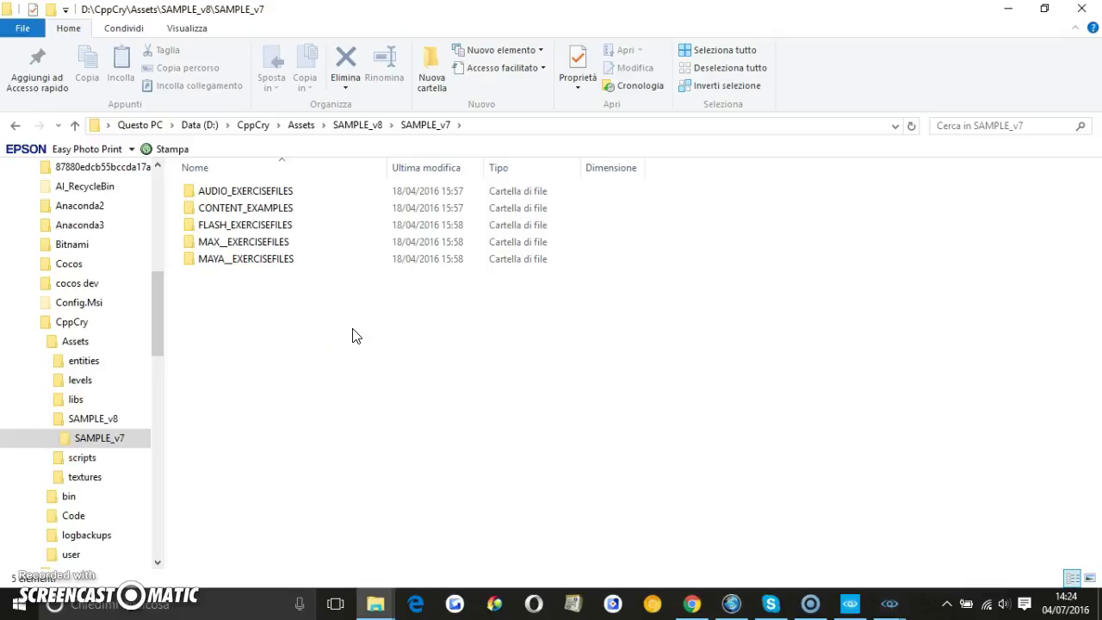
Switch to the CRYENGINE Launcher and look through the asset packs in the My Assets library.
left_click(851, 604)
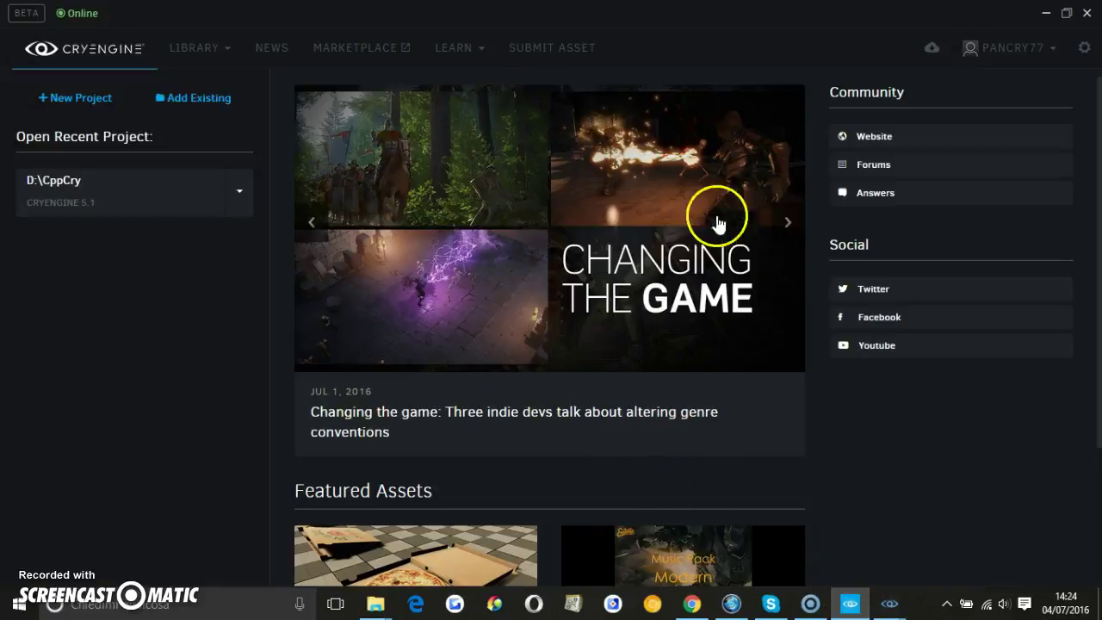
mouse_move(902, 610)
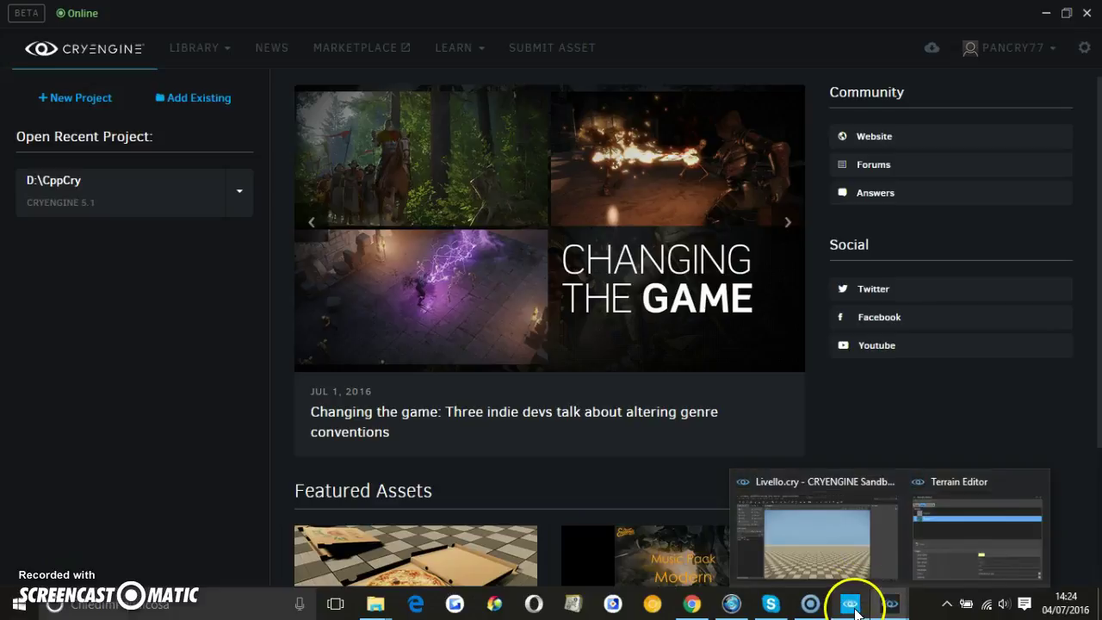
mouse_move(214, 67)
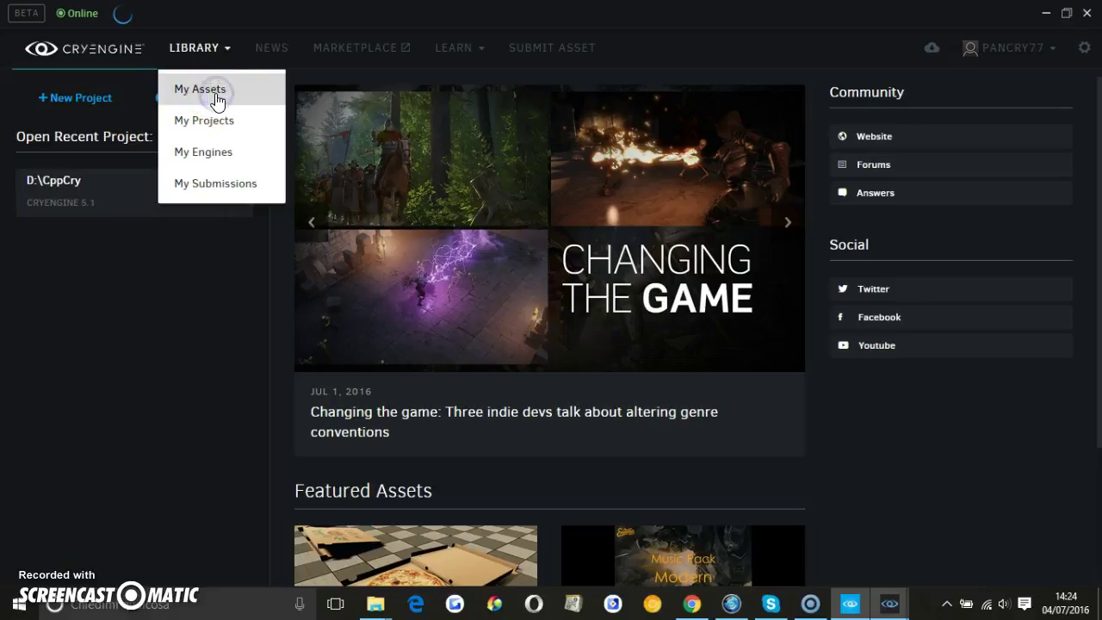
left_click(206, 90)
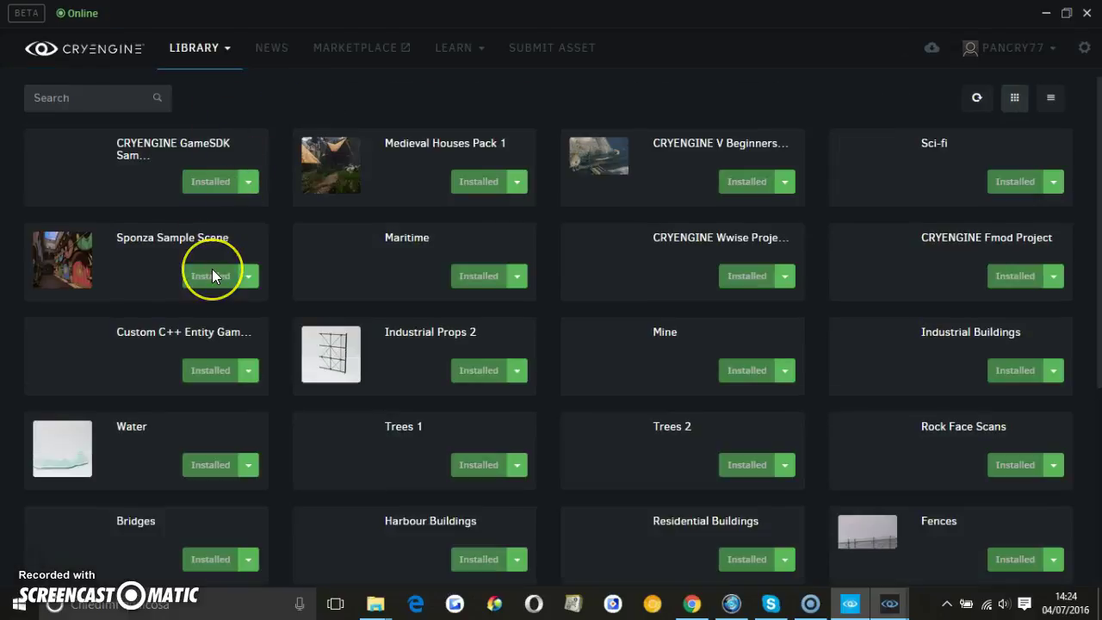
scroll(213, 274, "down", 4)
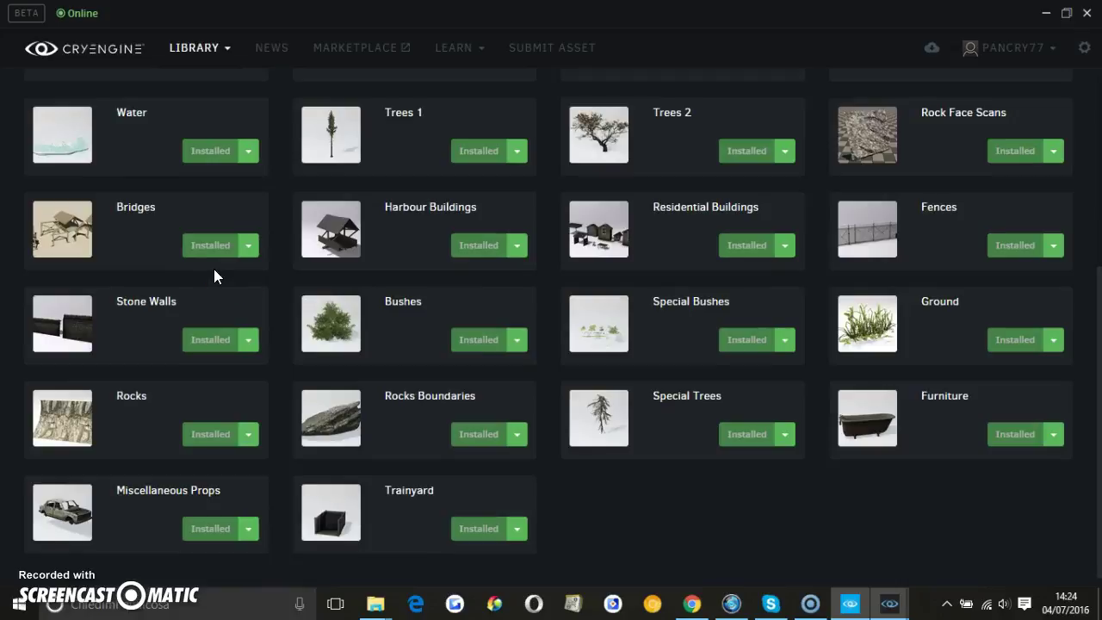
Open D:\CppCry\Assets in File Explorer and switch back to the texture file dialog in CRYENGINE Sandbox.
mouse_move(376, 603)
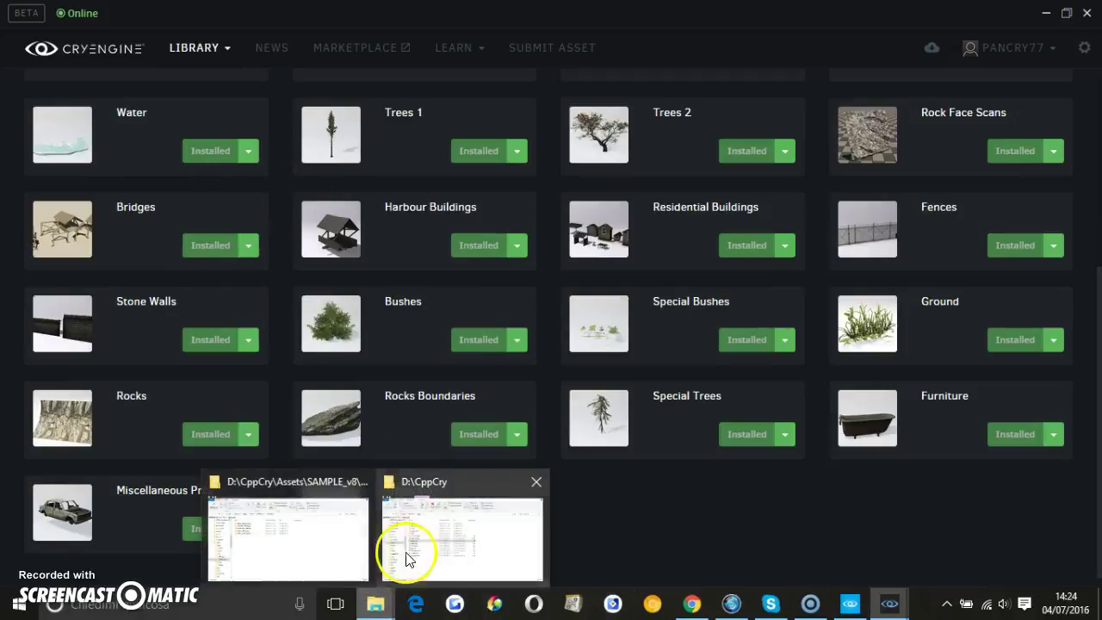
left_click(420, 540)
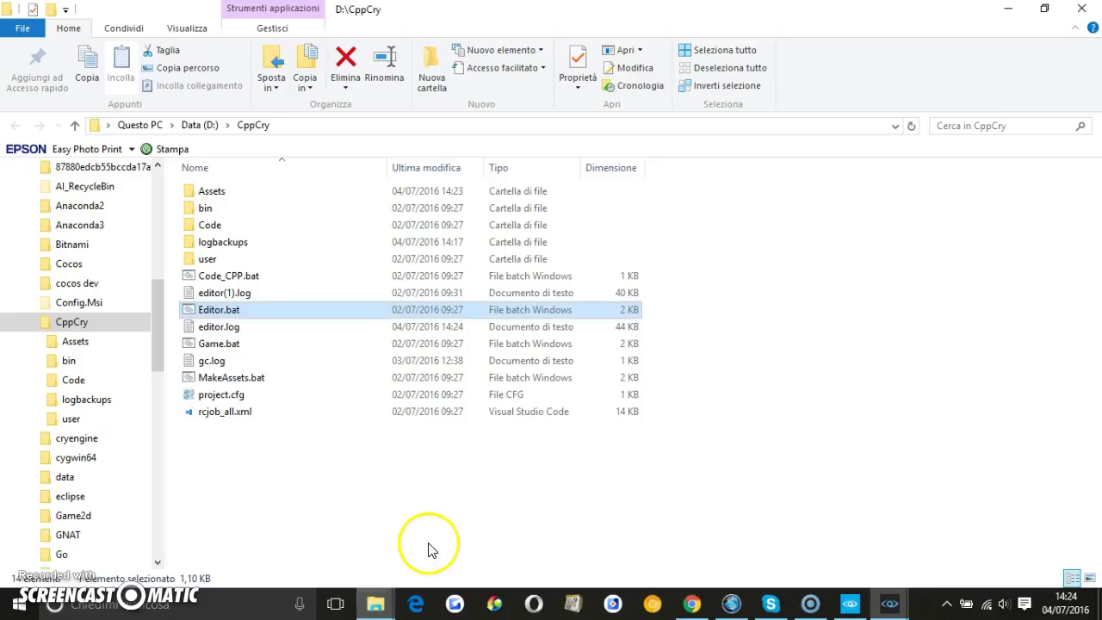
double_click(229, 200)
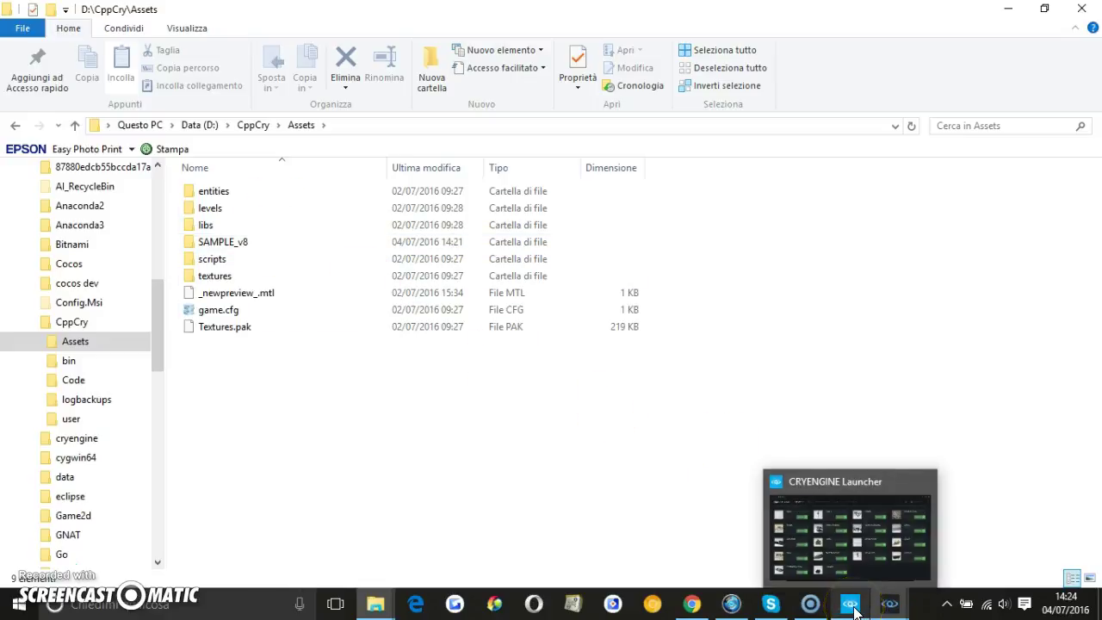
left_click(956, 525)
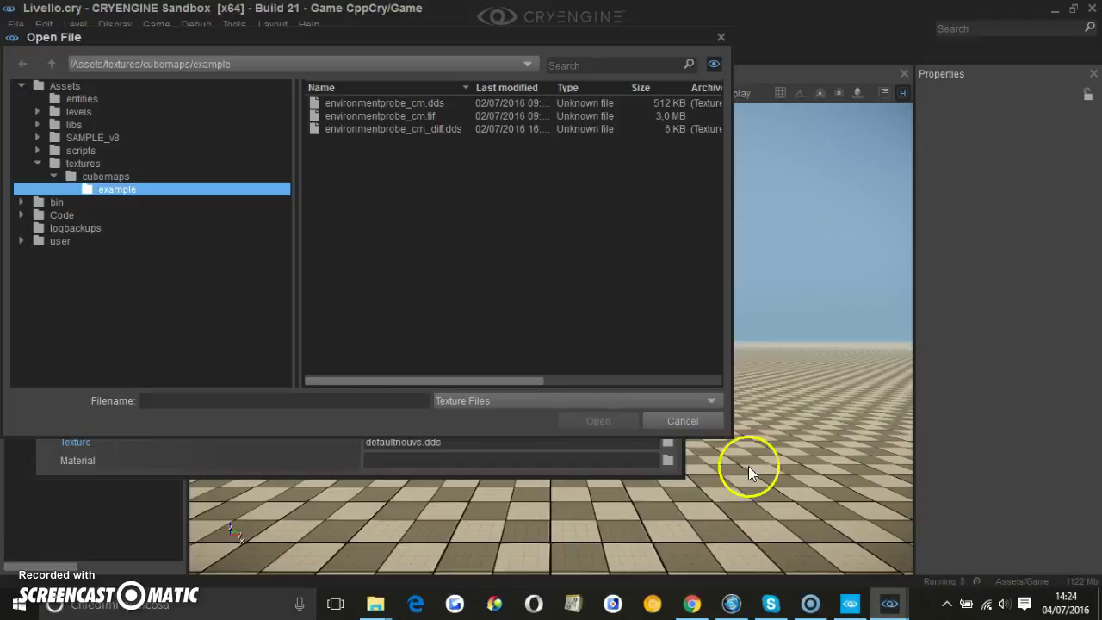
Browse the texture file dialog to Assets/SAMPLE_v8/SAMPLE_v7 and assign l_global_afternoon_probe_cm.dds as the Terreno layer's texture.
left_click(38, 87)
left_click(38, 87)
left_click(50, 63)
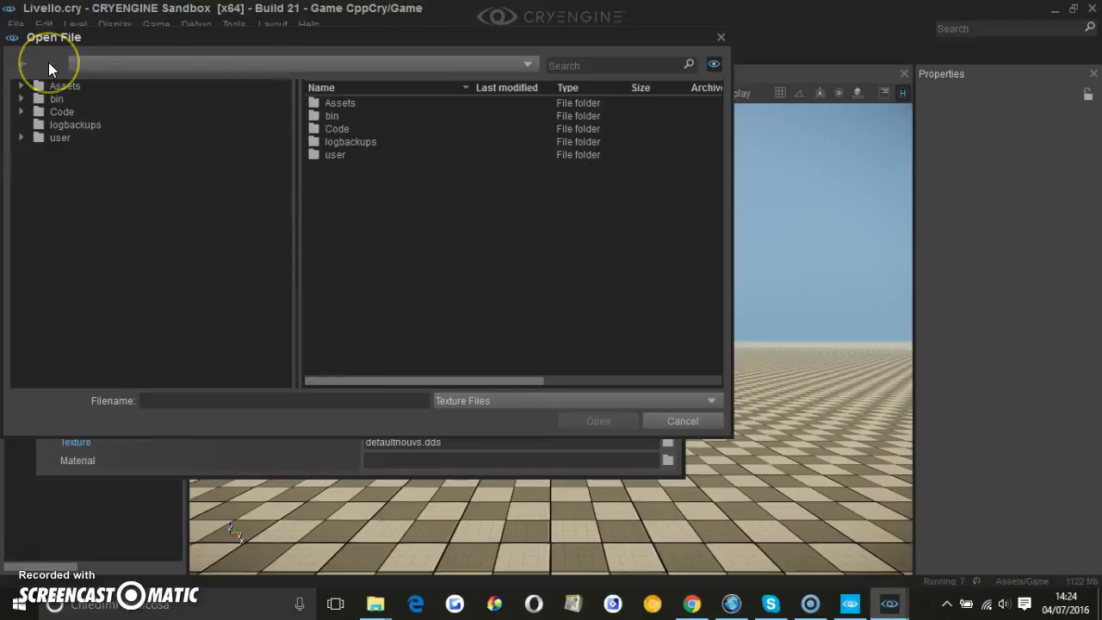
left_click(57, 86)
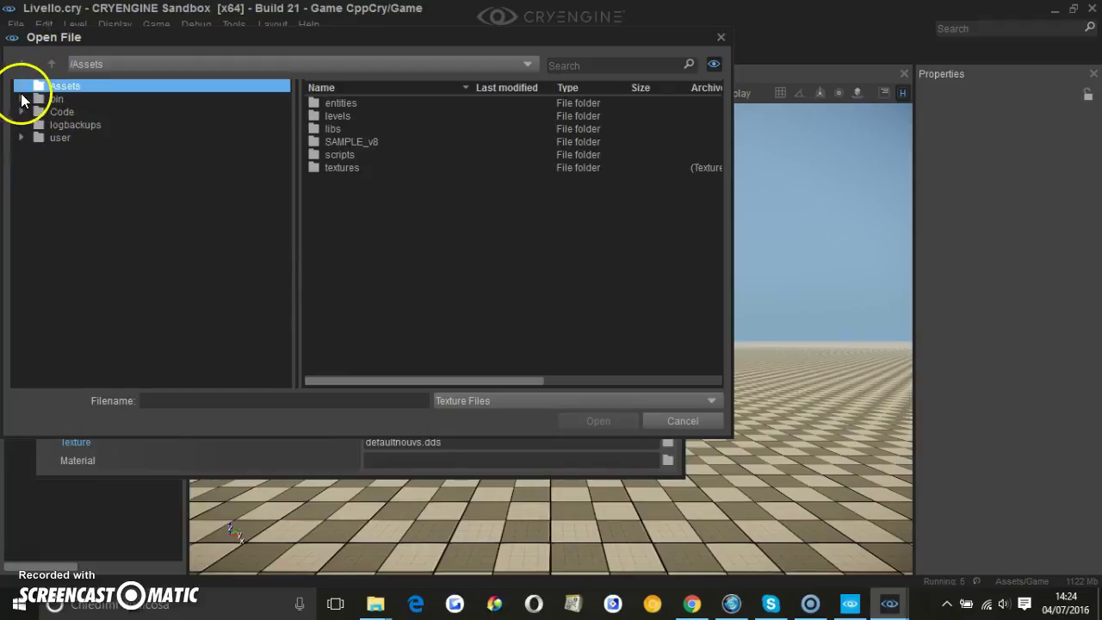
left_click(21, 88)
double_click(337, 141)
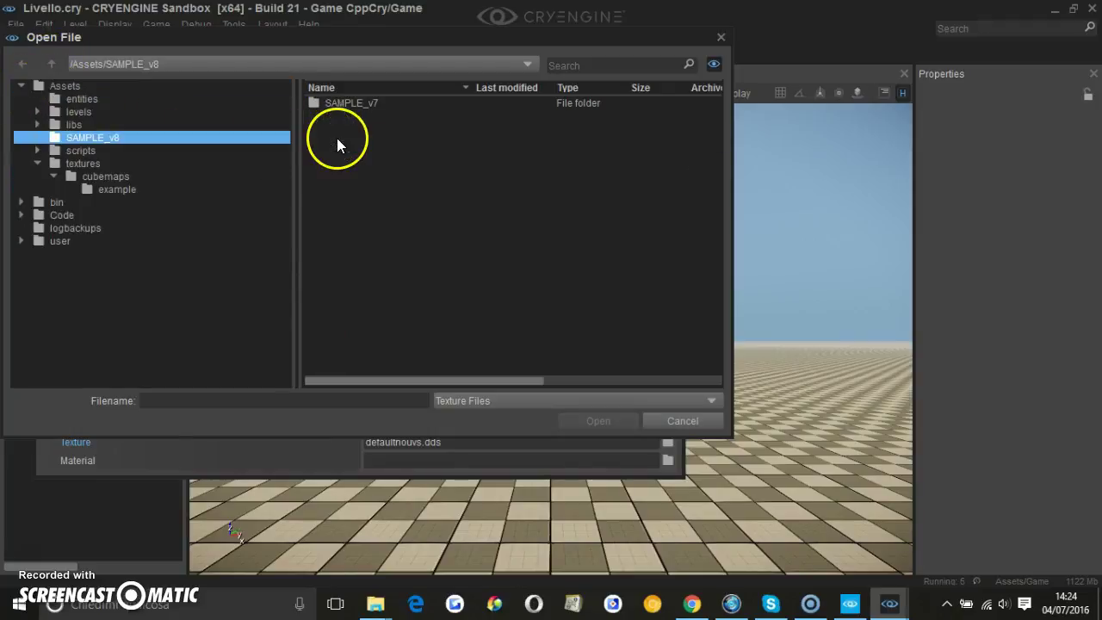
double_click(348, 103)
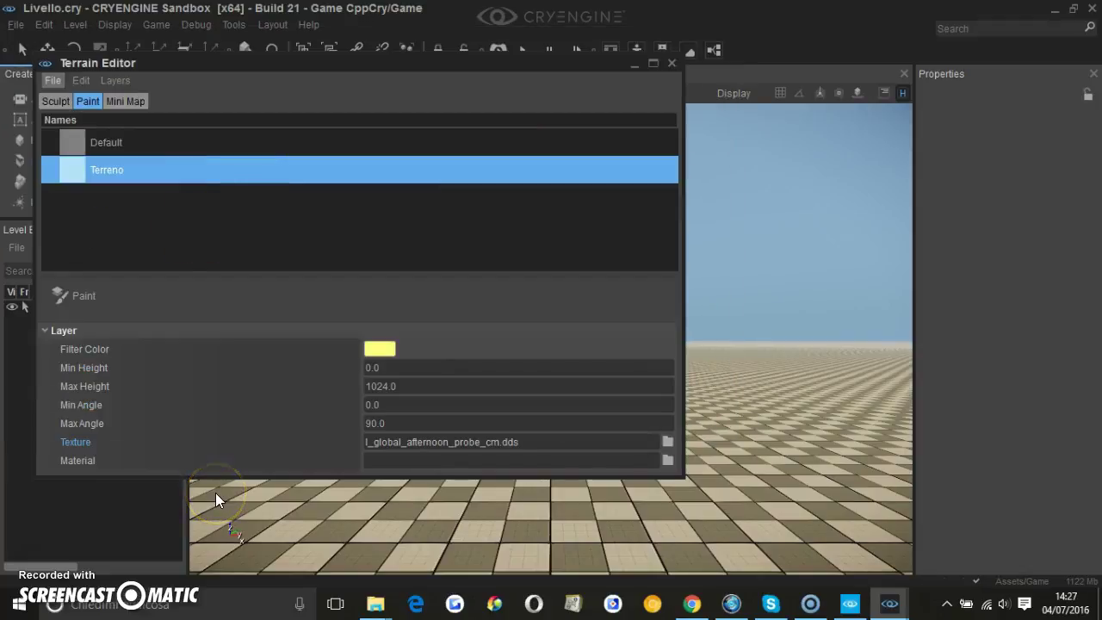
left_click(238, 521)
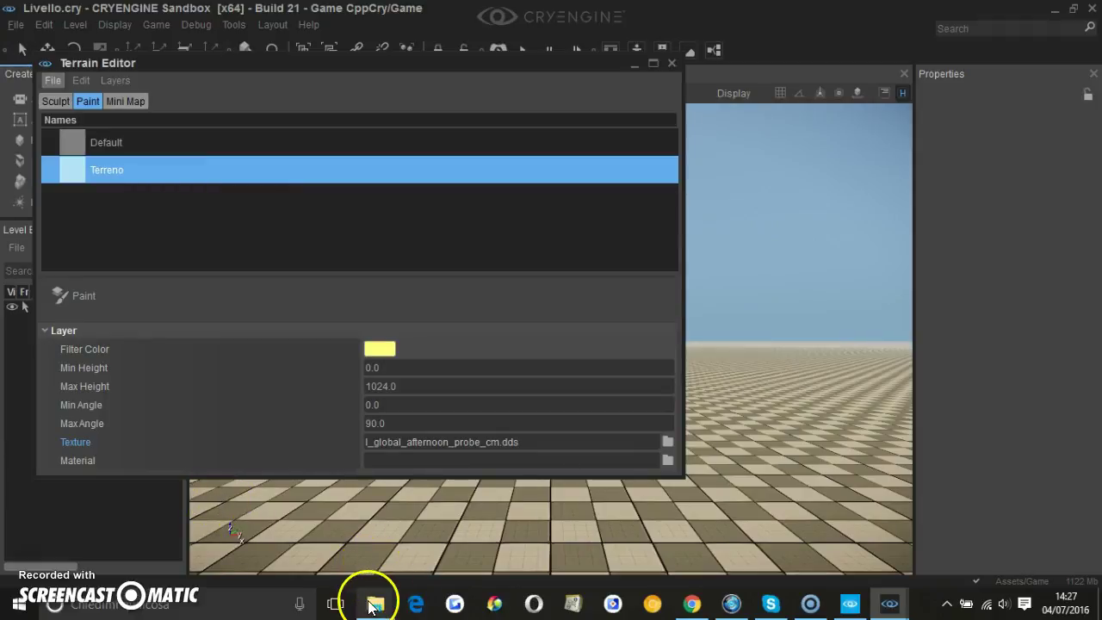
Switch to the D:\CppCry\Assets window in File Explorer and open SAMPLE_v8\SAMPLE_v7\AUDIO_EXERCISEFILES.
mouse_move(377, 605)
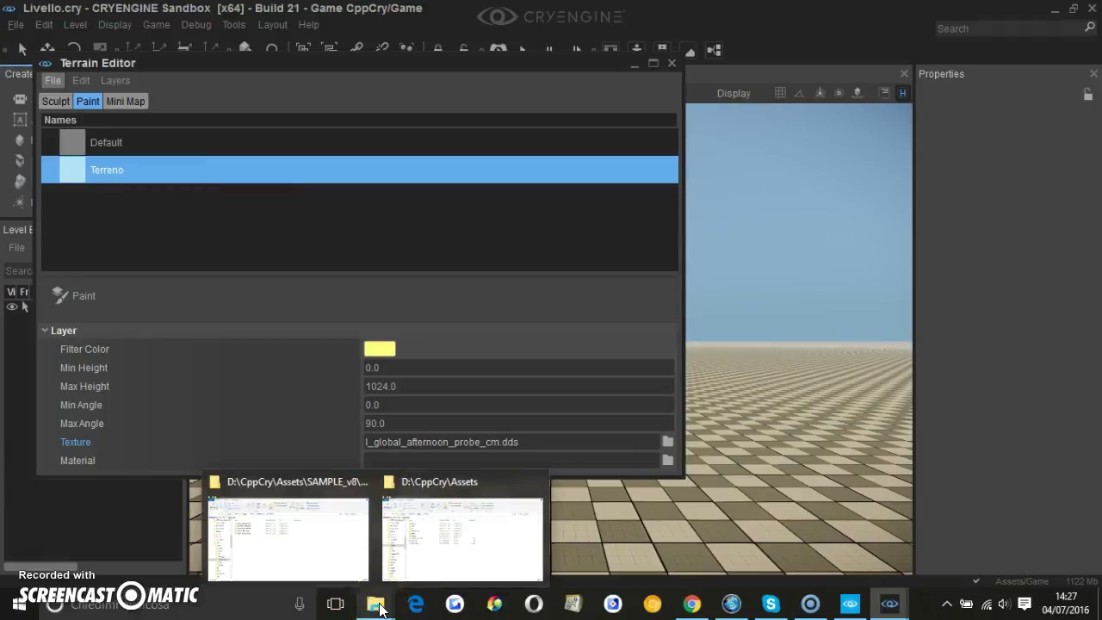
left_click(438, 558)
double_click(252, 251)
left_click(240, 198)
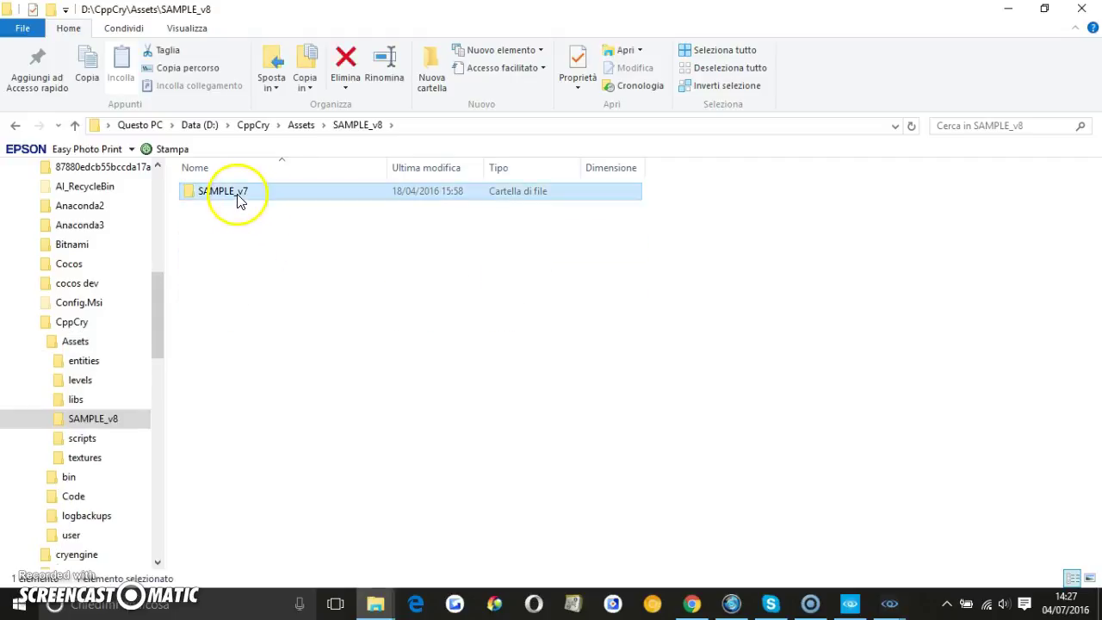
double_click(240, 198)
double_click(257, 193)
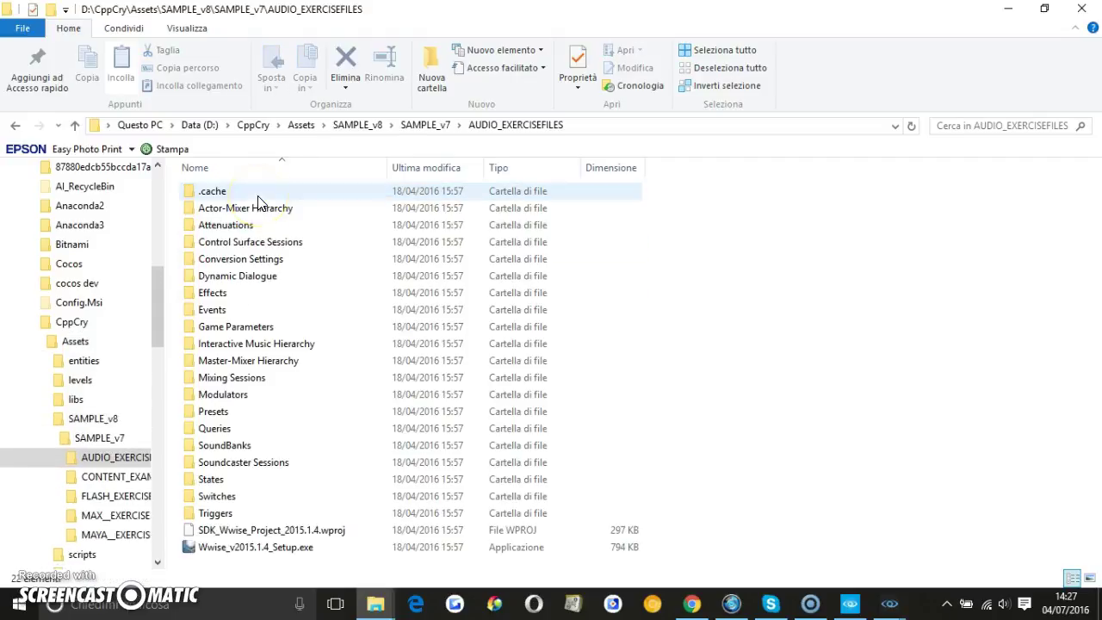
Look through the Actor-Mixer Hierarchy and SoundBanks folders of the audio exercise files and go back up to SAMPLE_v7.
left_click(277, 219)
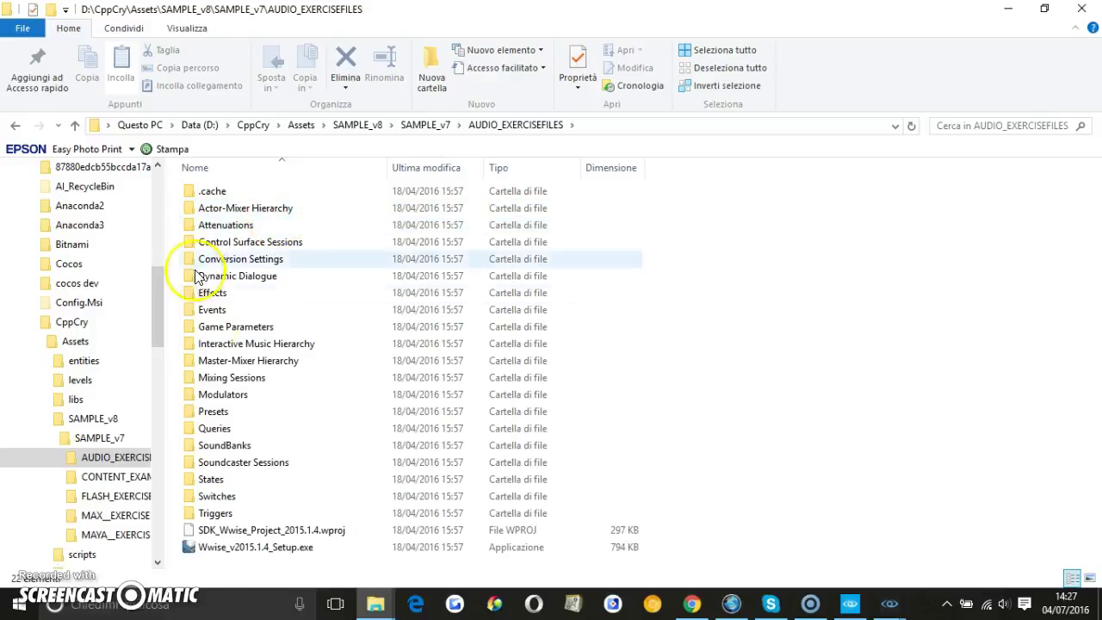
double_click(240, 211)
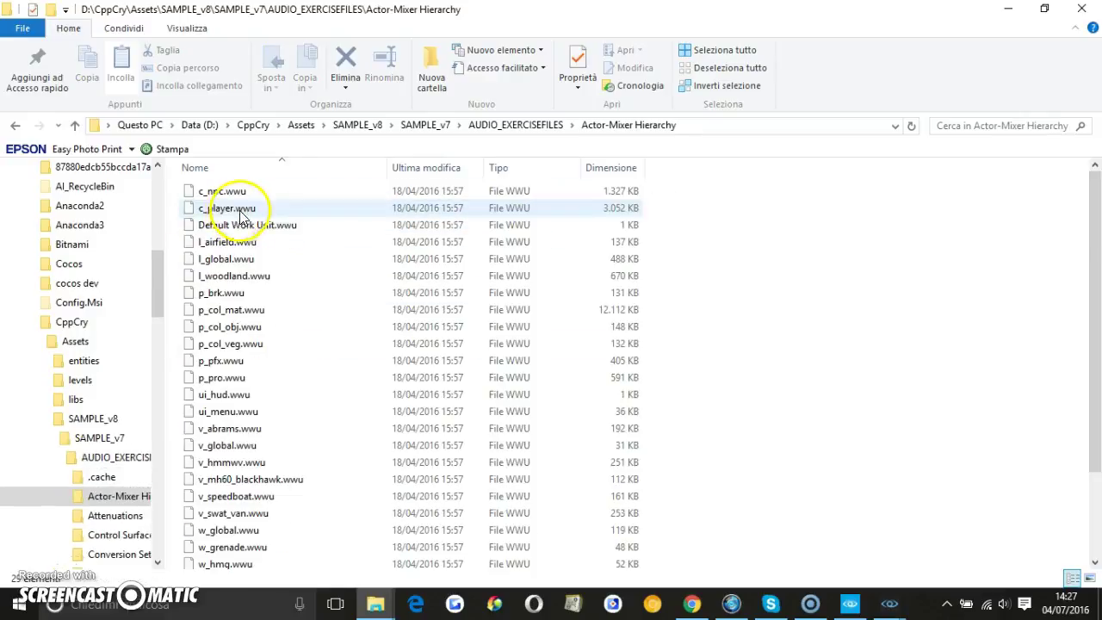
scroll(296, 250, "down", 3)
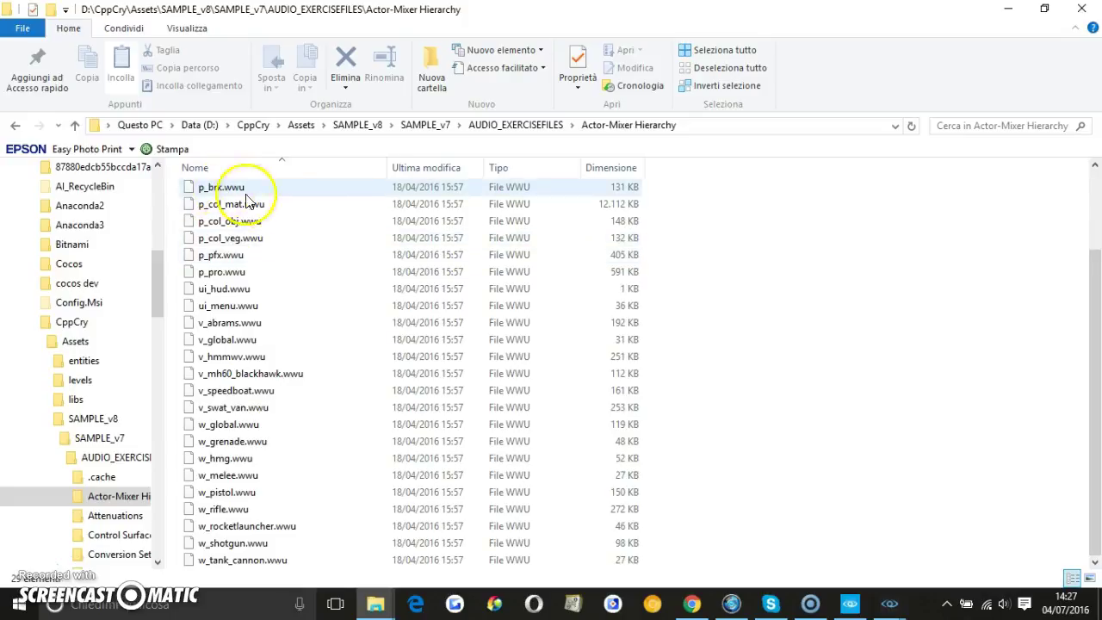
left_click(75, 125)
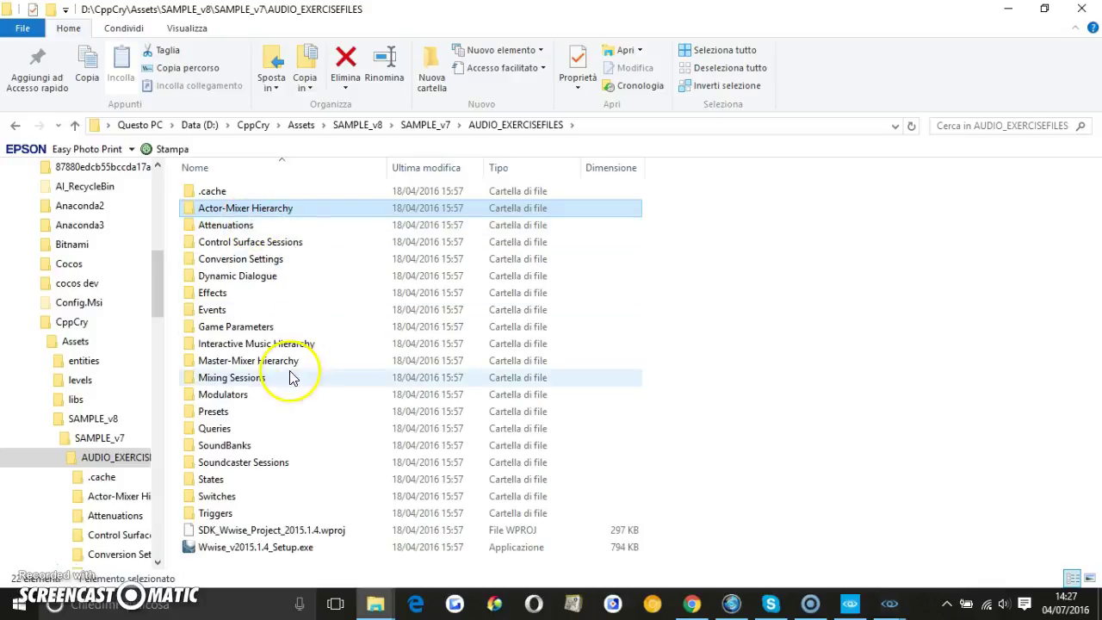
double_click(226, 445)
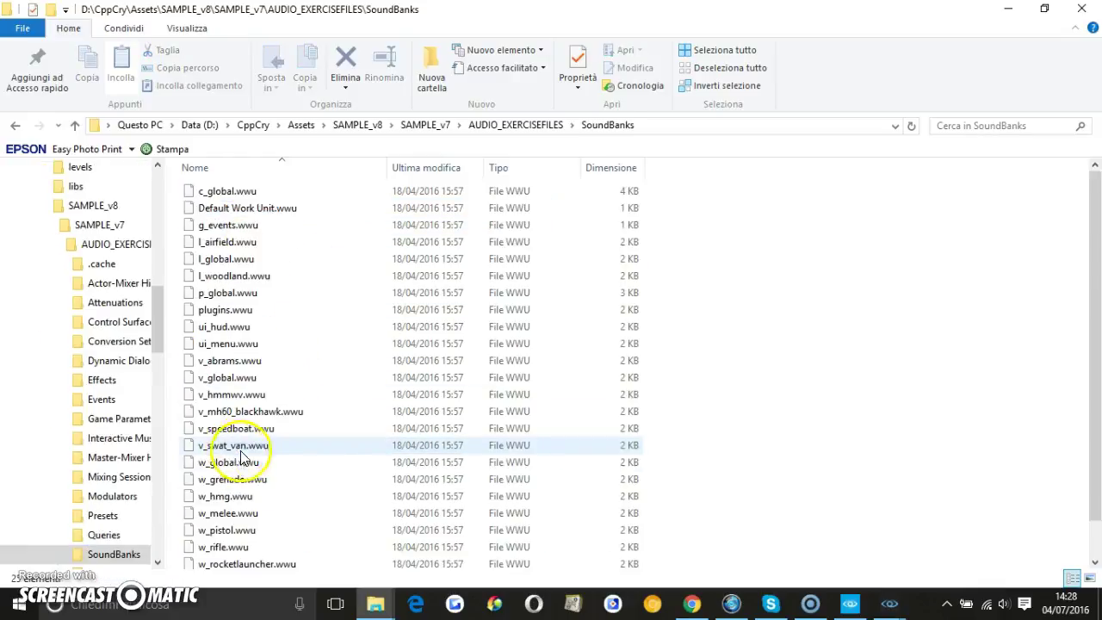
scroll(289, 349, "down", 1)
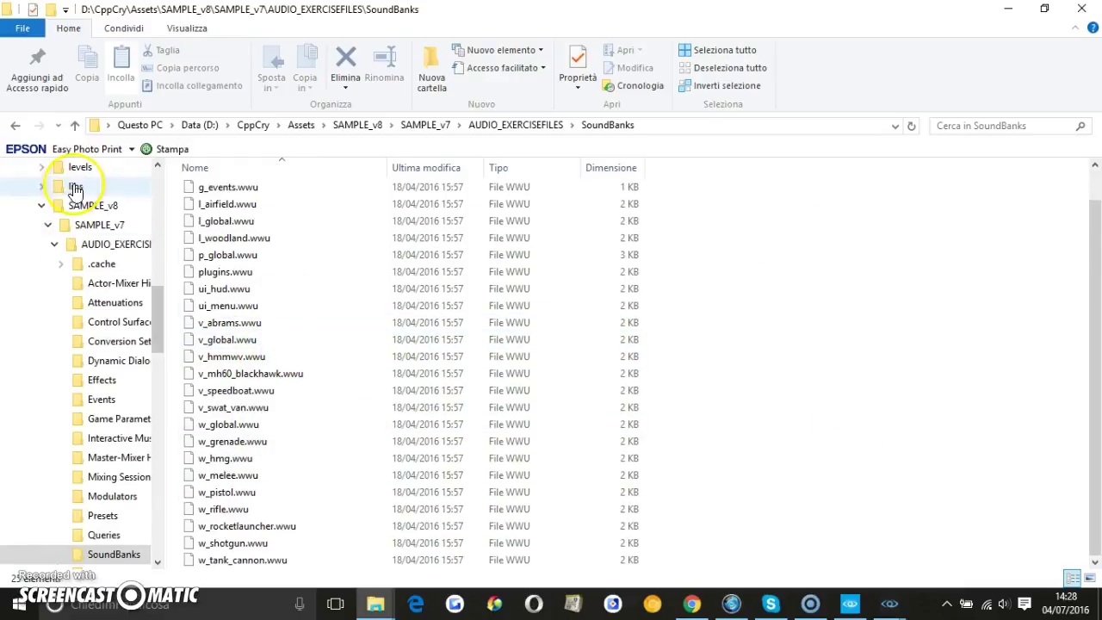
left_click(76, 126)
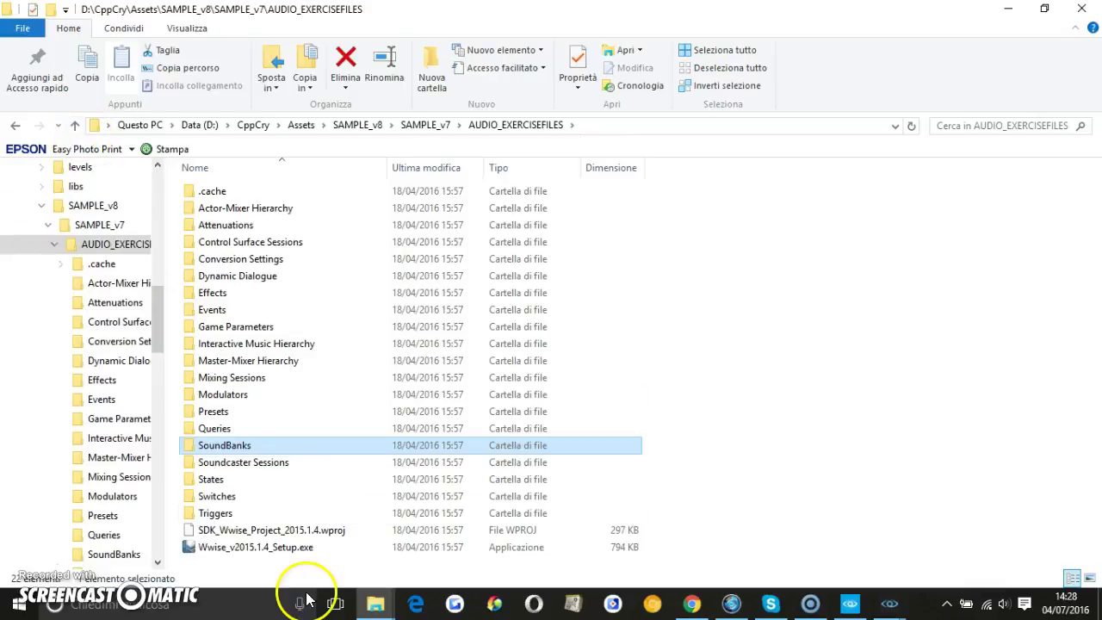
left_click(76, 126)
Open the CONTENT_EXAMPLES\GameSDK\assets\textures\cubemaps\asset_viewer folder.
double_click(271, 212)
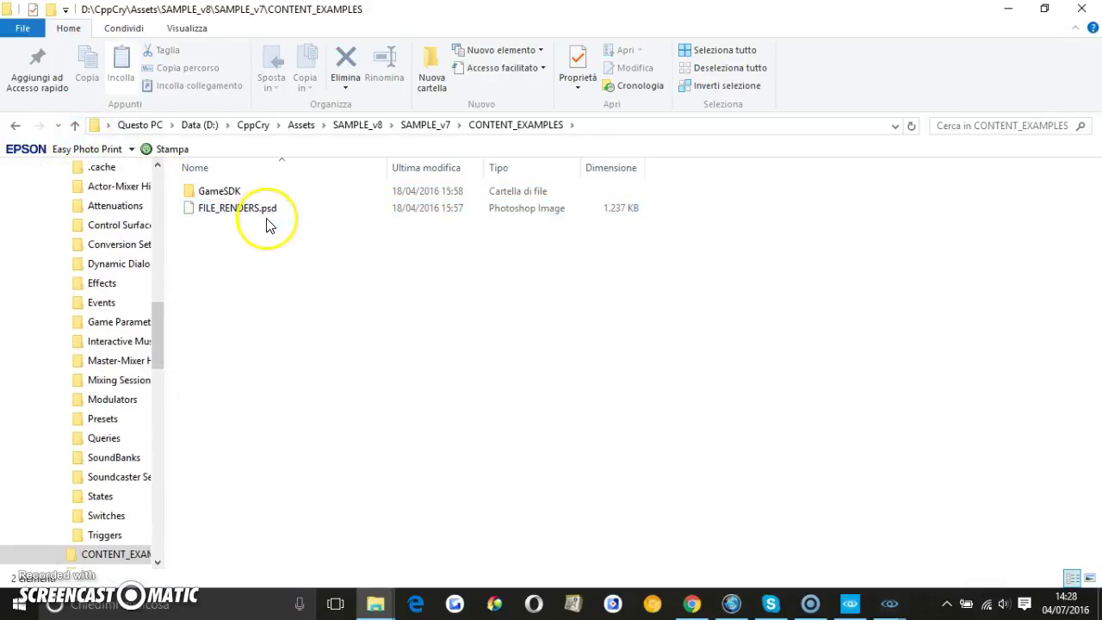
double_click(221, 192)
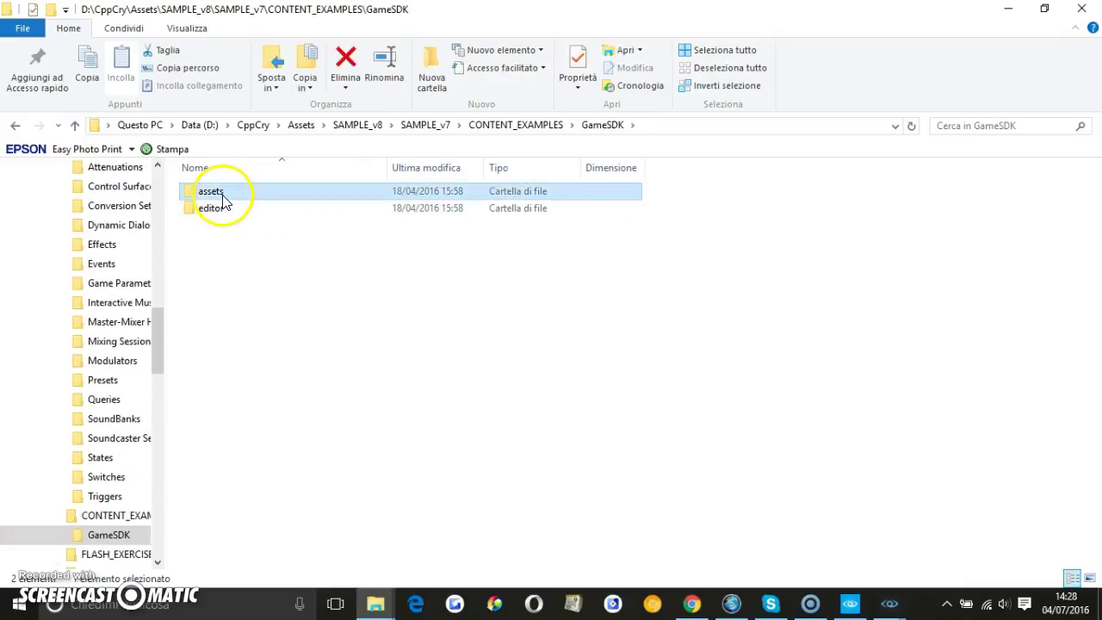
double_click(215, 192)
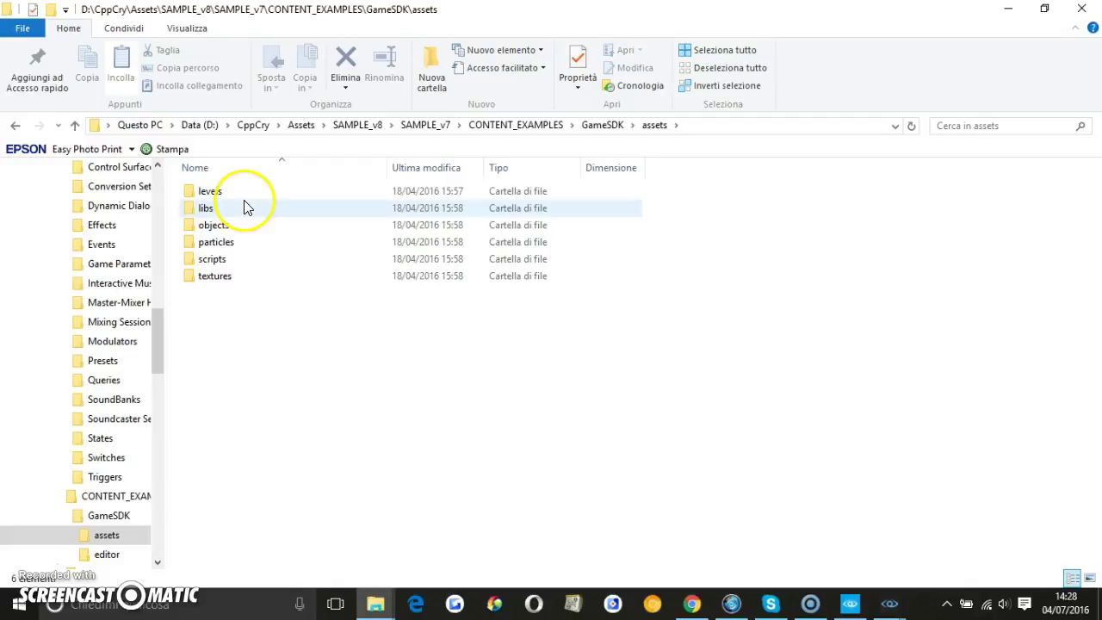
double_click(217, 277)
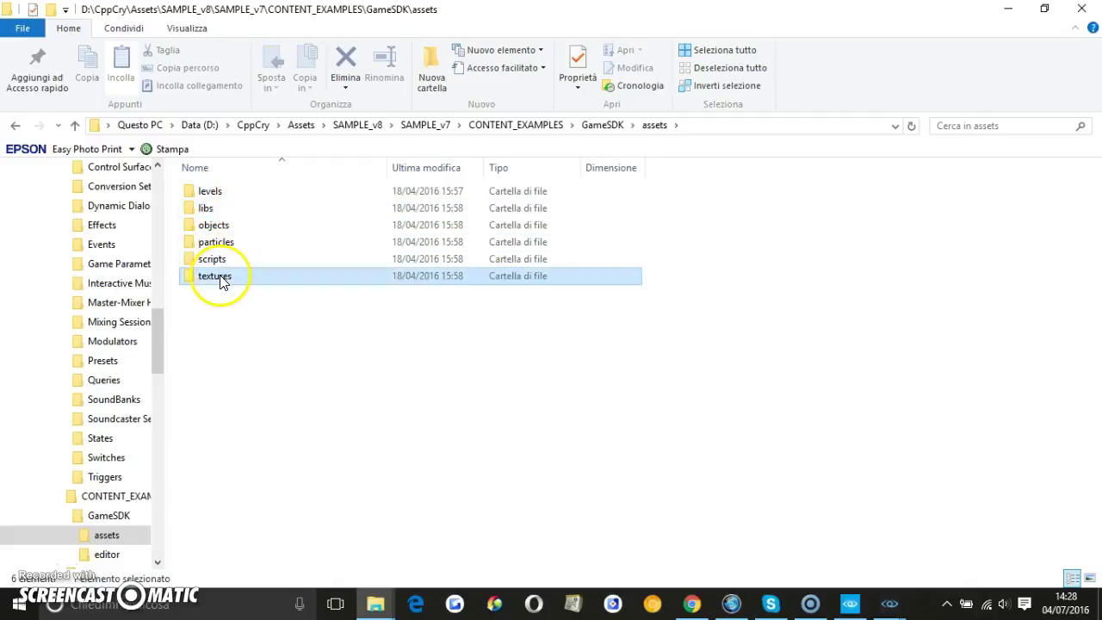
double_click(229, 194)
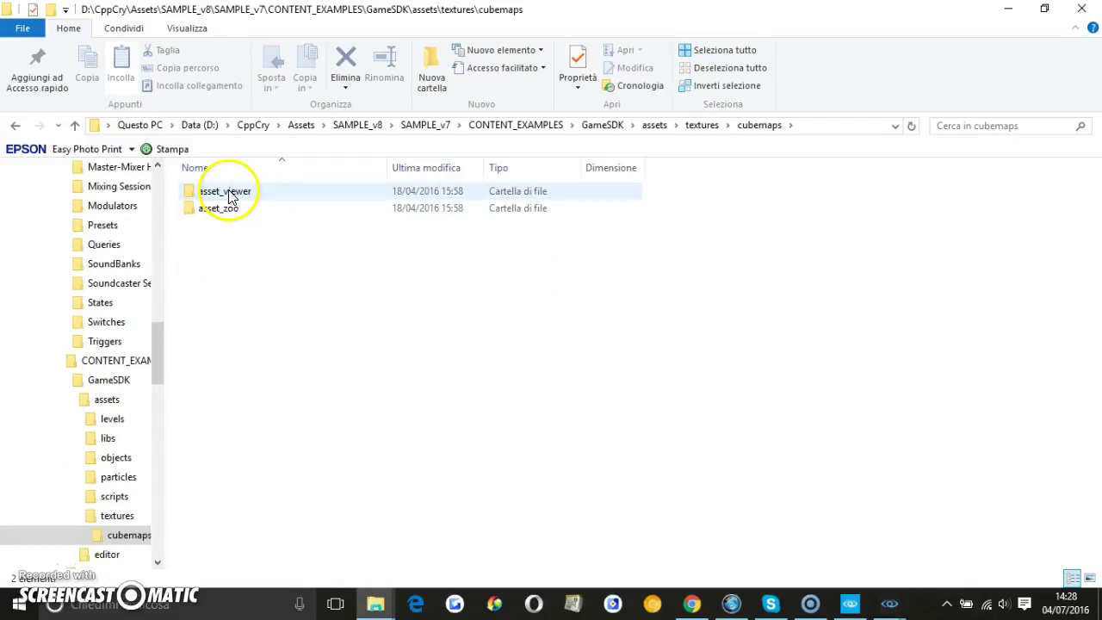
double_click(226, 192)
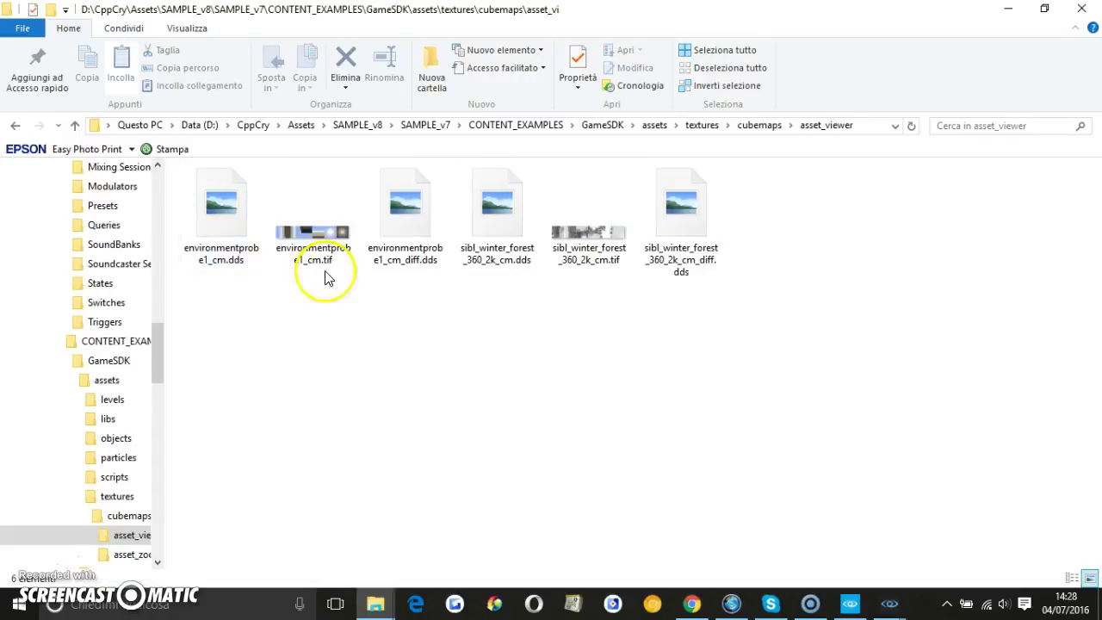
View sibl_winter_forest_360_2k_cm.tif and environmentprobe1_cm.tif in the photo viewer and return to the cubemaps folder.
left_click(330, 237)
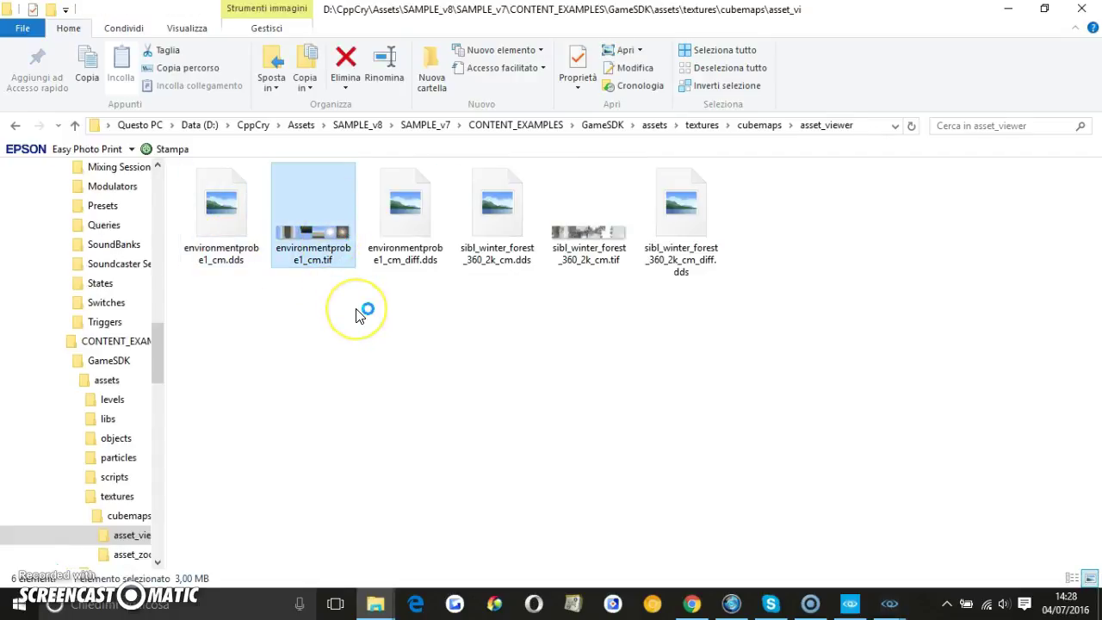
left_click(574, 256)
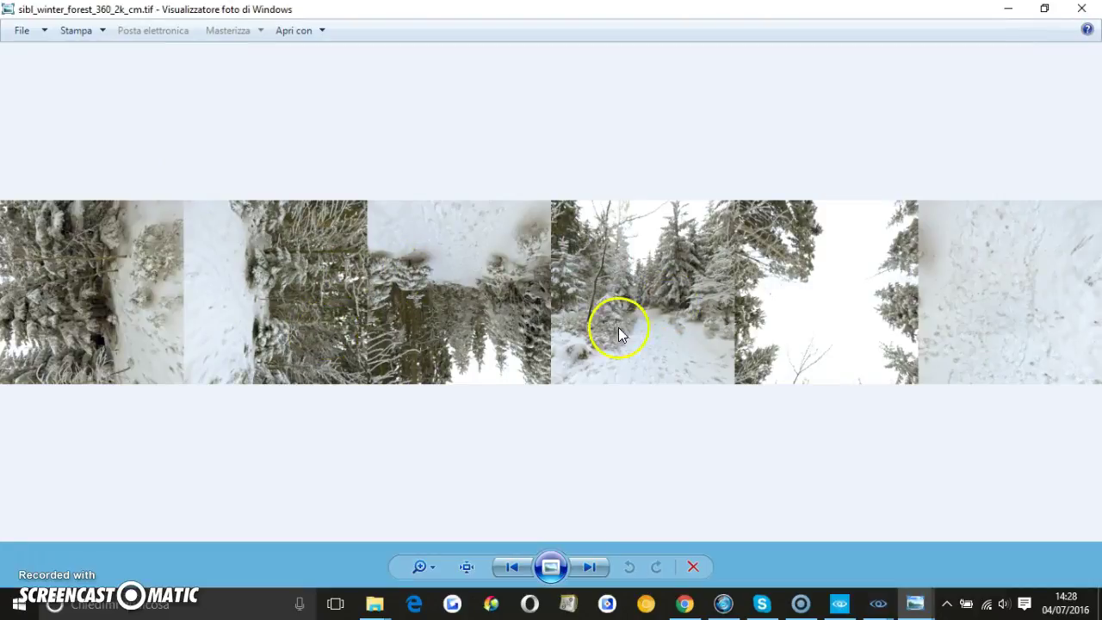
left_click(1084, 11)
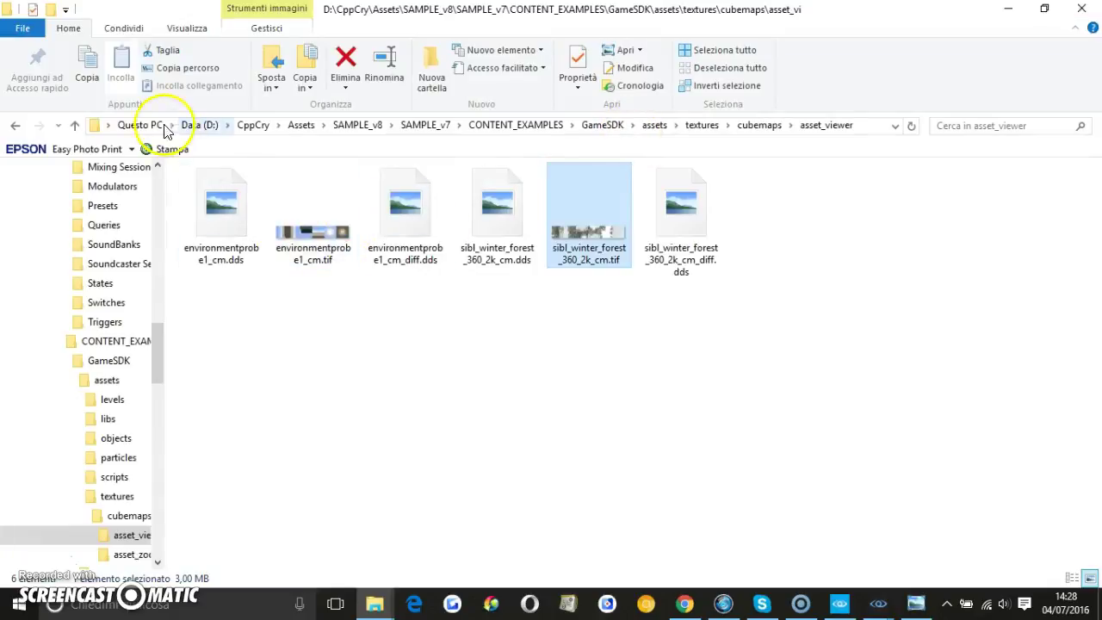
left_click(75, 125)
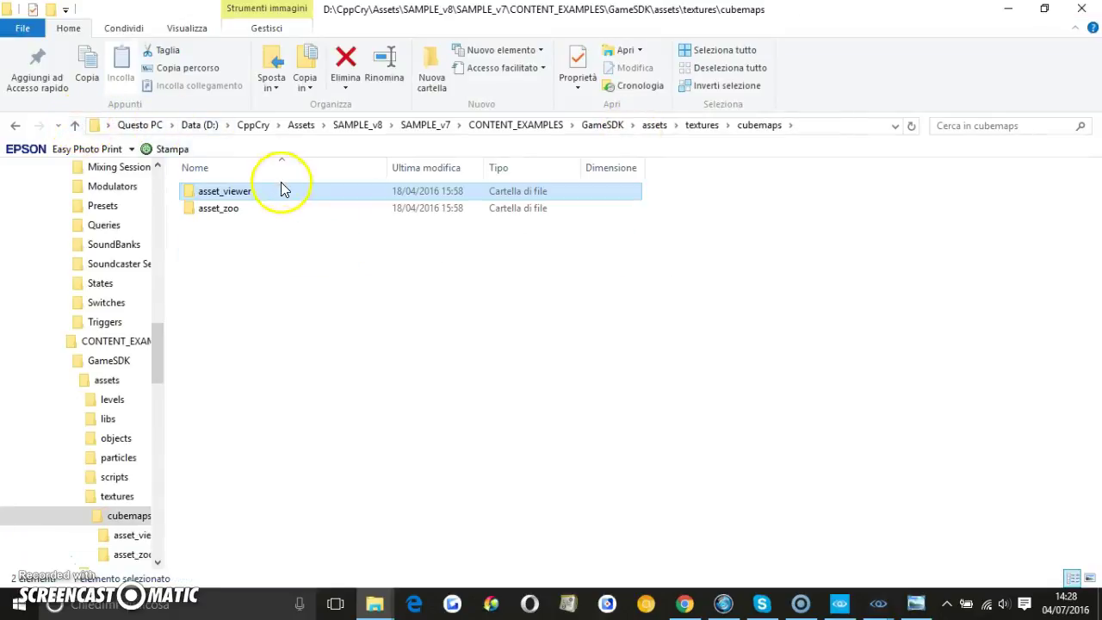
double_click(283, 190)
double_click(334, 225)
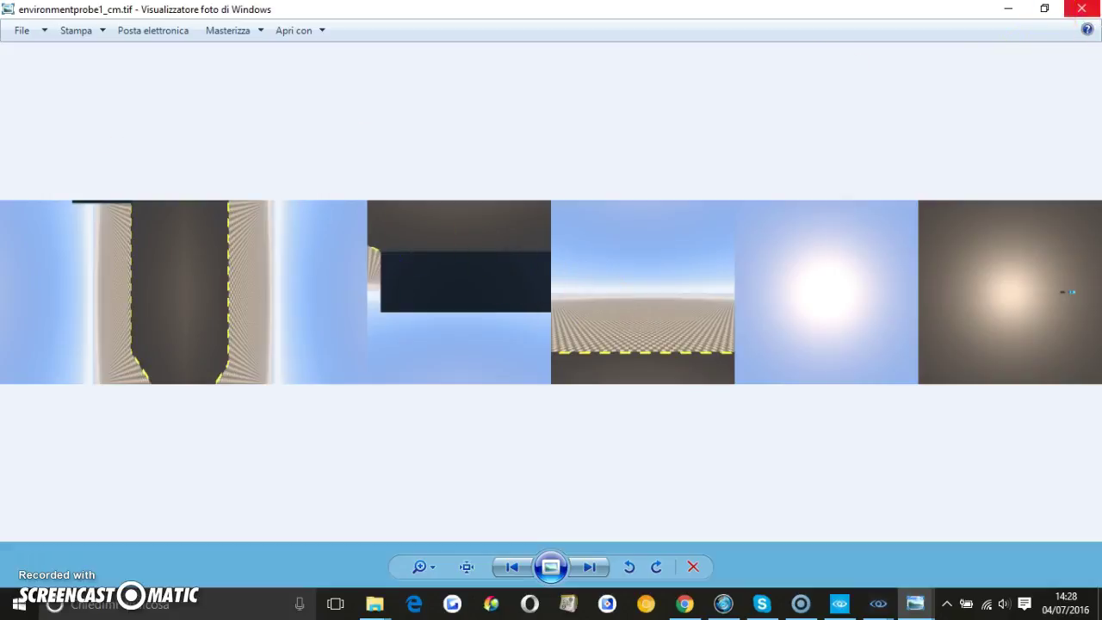
left_click(1081, 9)
left_click(75, 126)
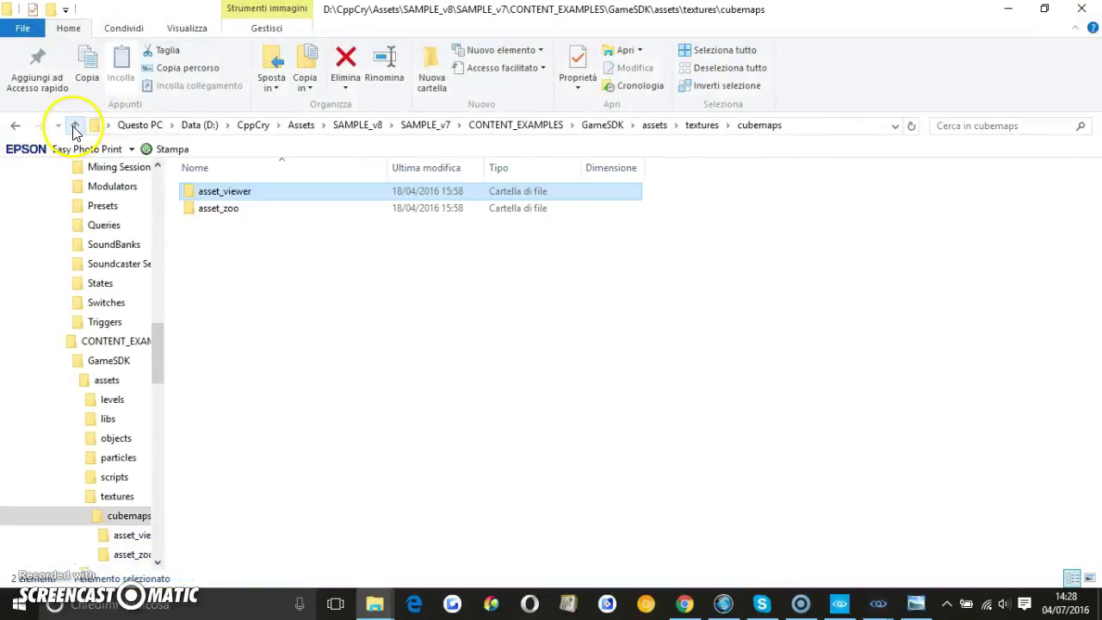
Look through the probe texture files in the asset_zoo folder and go back up to the GameSDK assets folder.
double_click(244, 211)
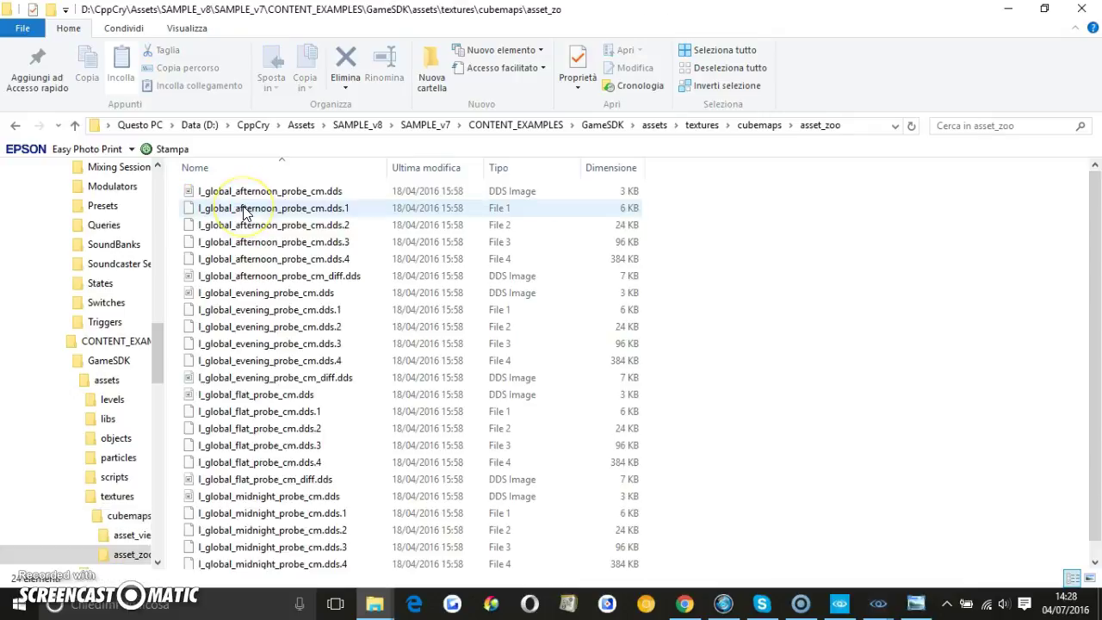
scroll(366, 273, "down", 1)
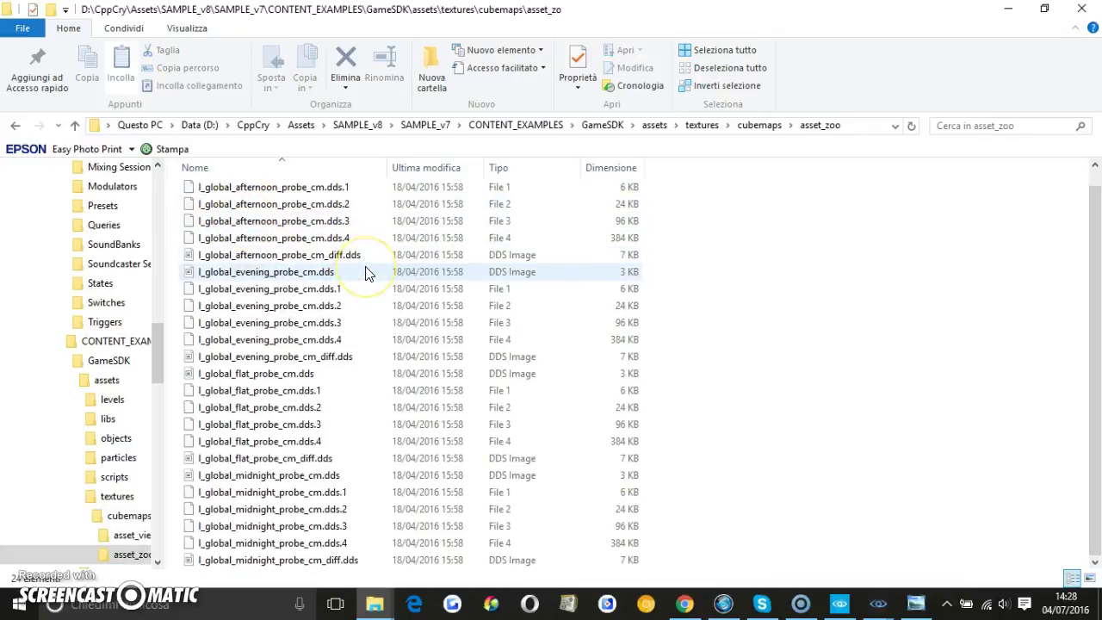
scroll(366, 273, "up", 1)
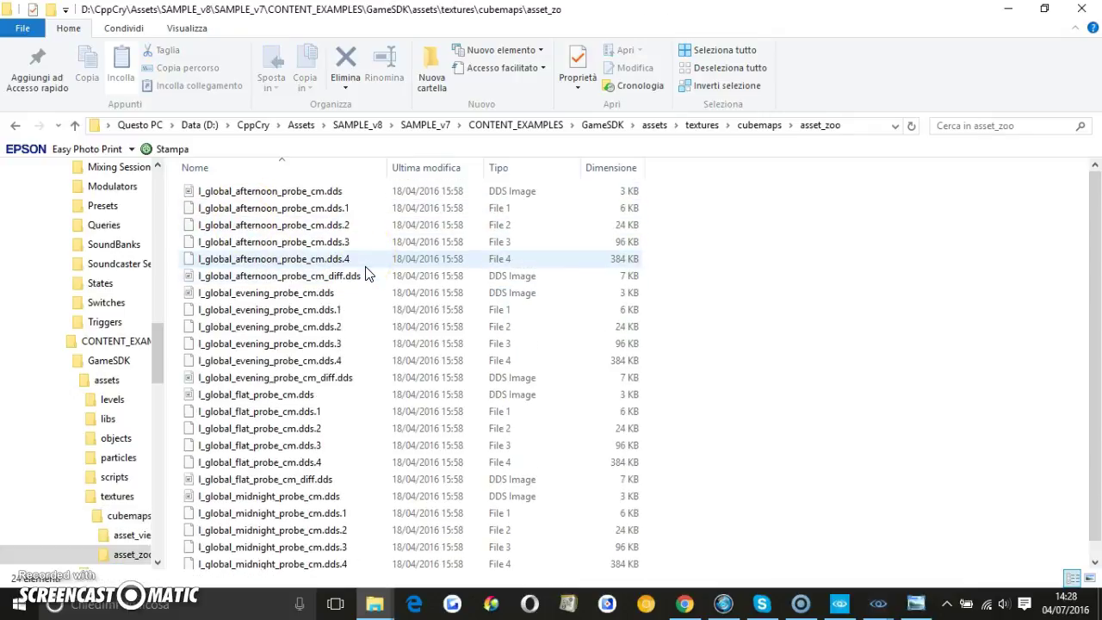
left_click(76, 126)
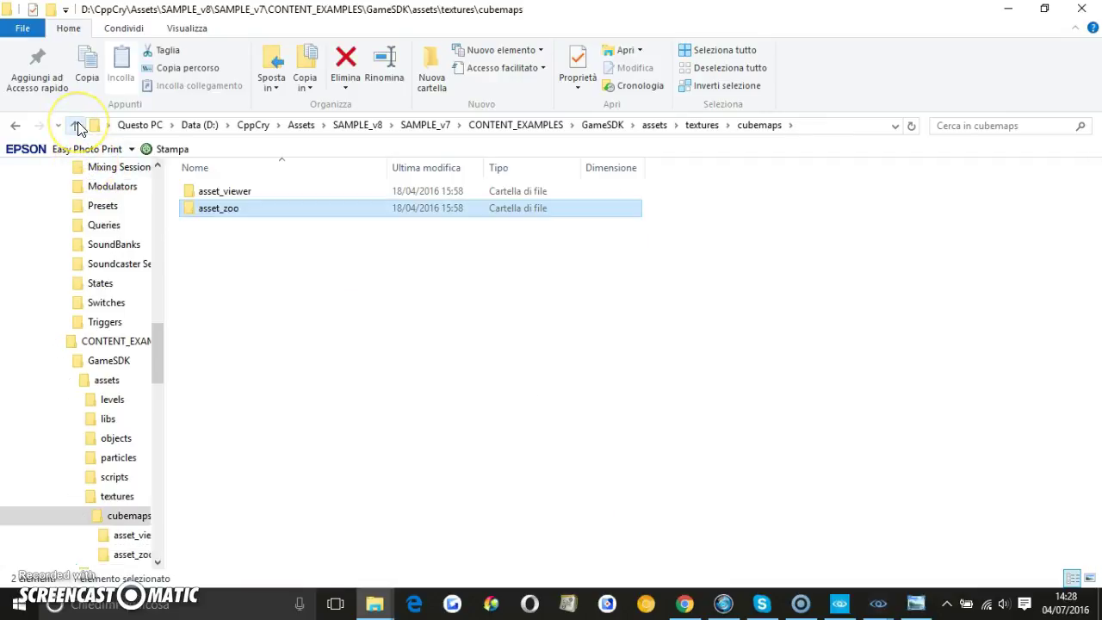
left_click(76, 126)
left_click(77, 126)
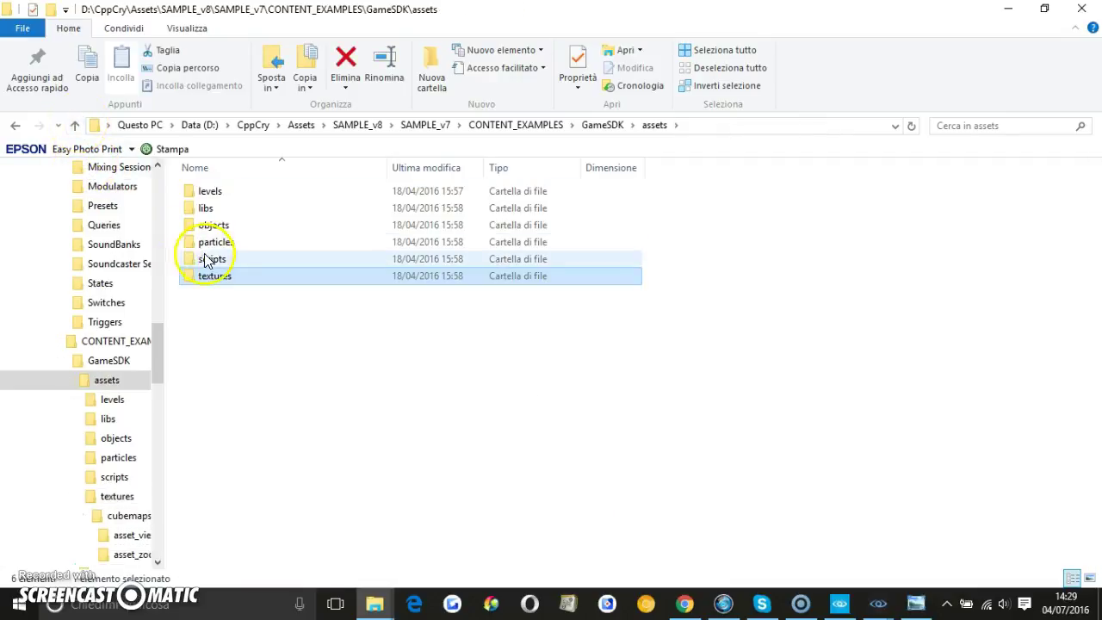
Inspect the behavior tree files in scripts\AI\BehaviorTrees and go back up to the scripts folder.
double_click(207, 260)
double_click(200, 190)
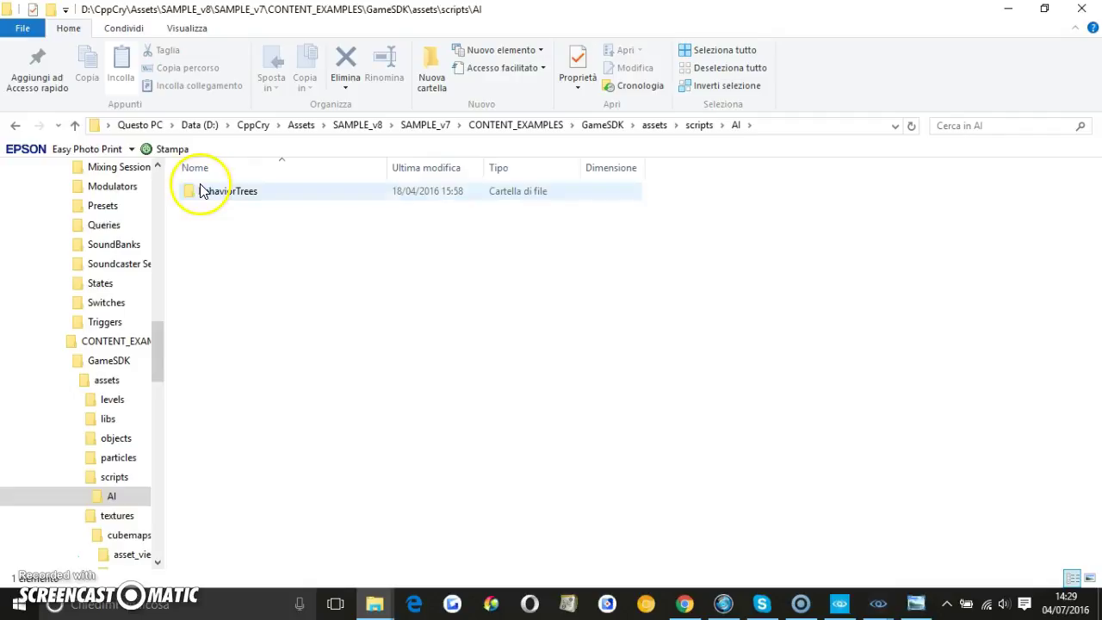
double_click(217, 192)
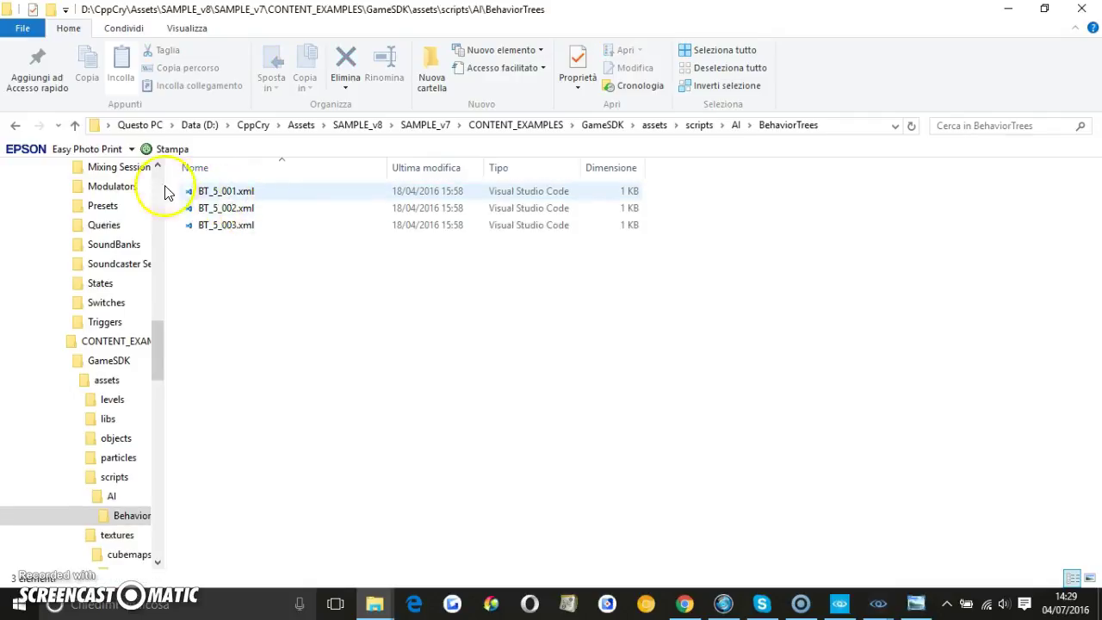
left_click(75, 126)
left_click(76, 126)
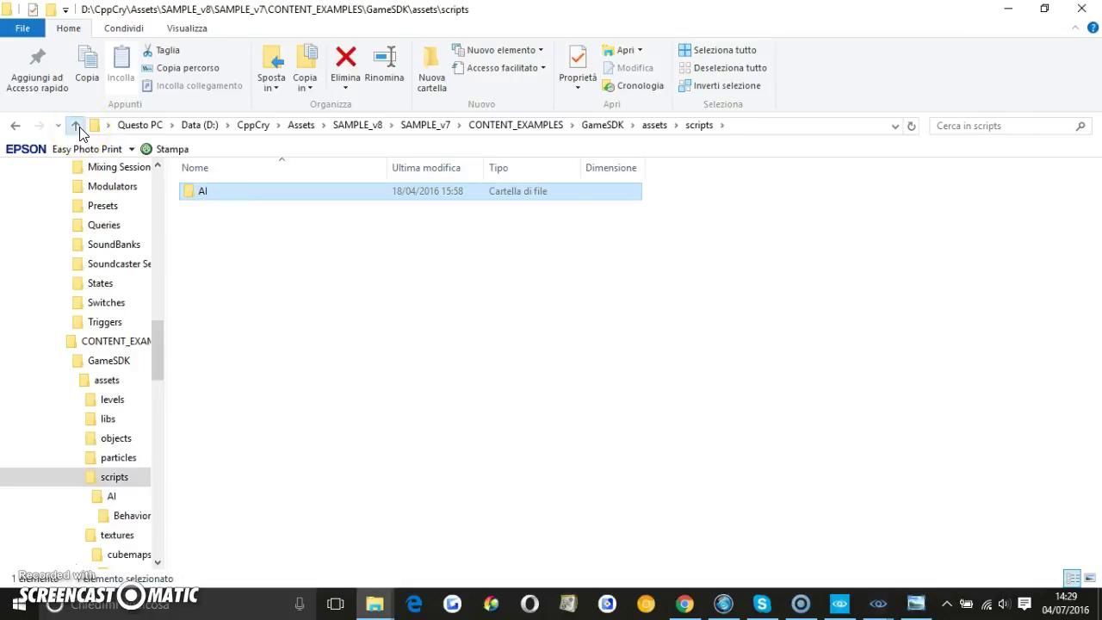
Inspect the effect files in the particles folder and its gdc subfolder, and go back up to the assets folder.
left_click(75, 125)
double_click(217, 244)
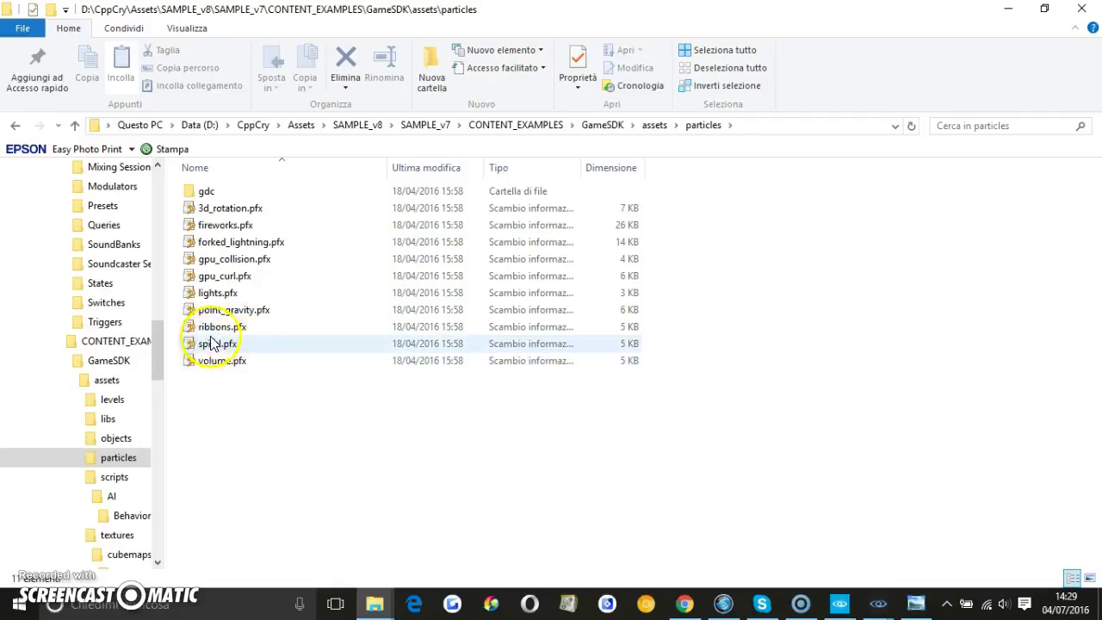
double_click(207, 192)
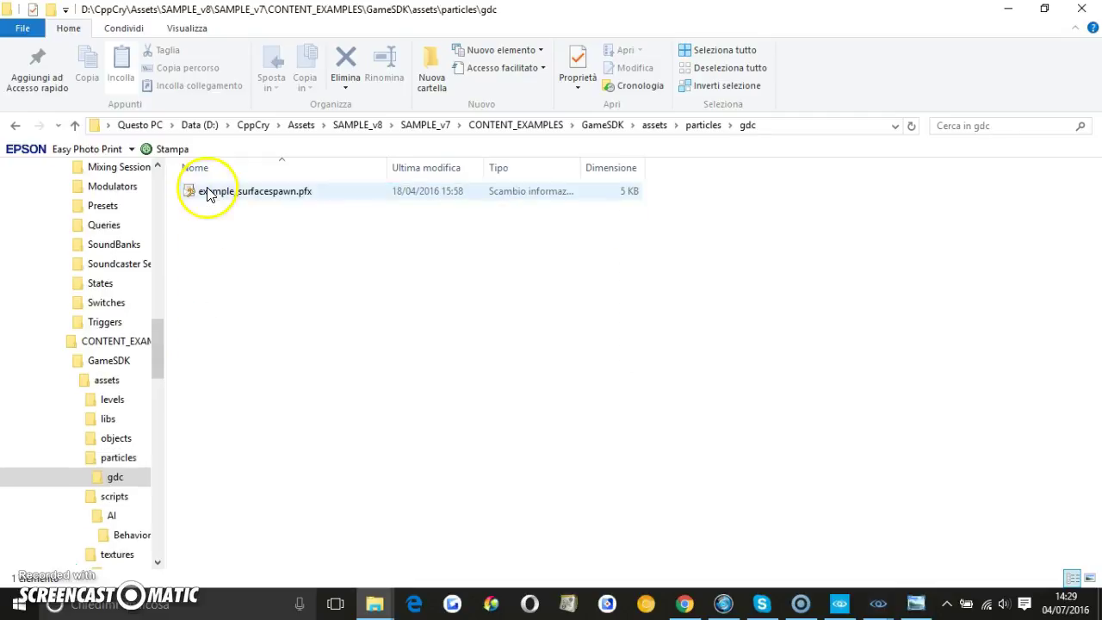
left_click(76, 126)
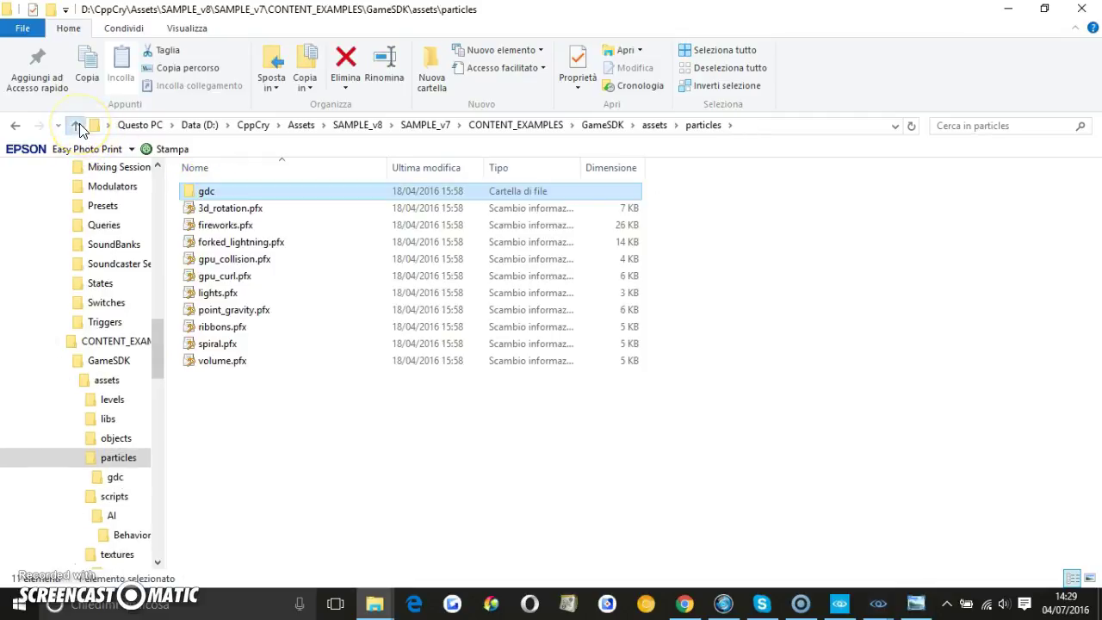
left_click(77, 126)
Inspect the head model files in objects\characters\human\heads\nero and go back up to the objects folder.
left_click(220, 226)
double_click(222, 228)
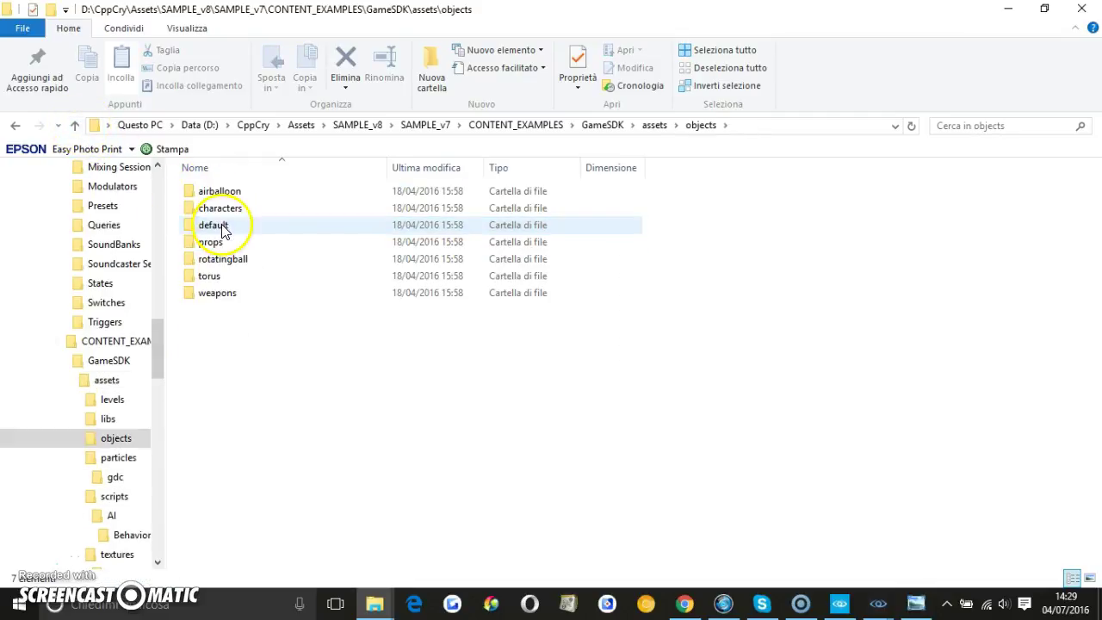
left_click(236, 211)
double_click(237, 211)
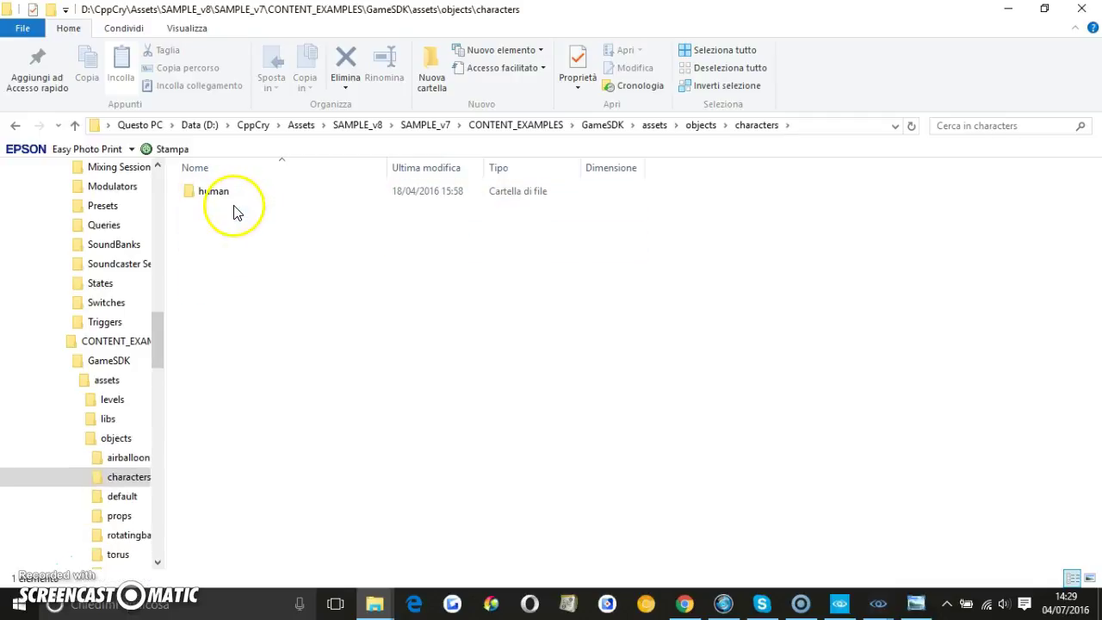
left_click(216, 192)
double_click(218, 194)
double_click(220, 197)
double_click(220, 196)
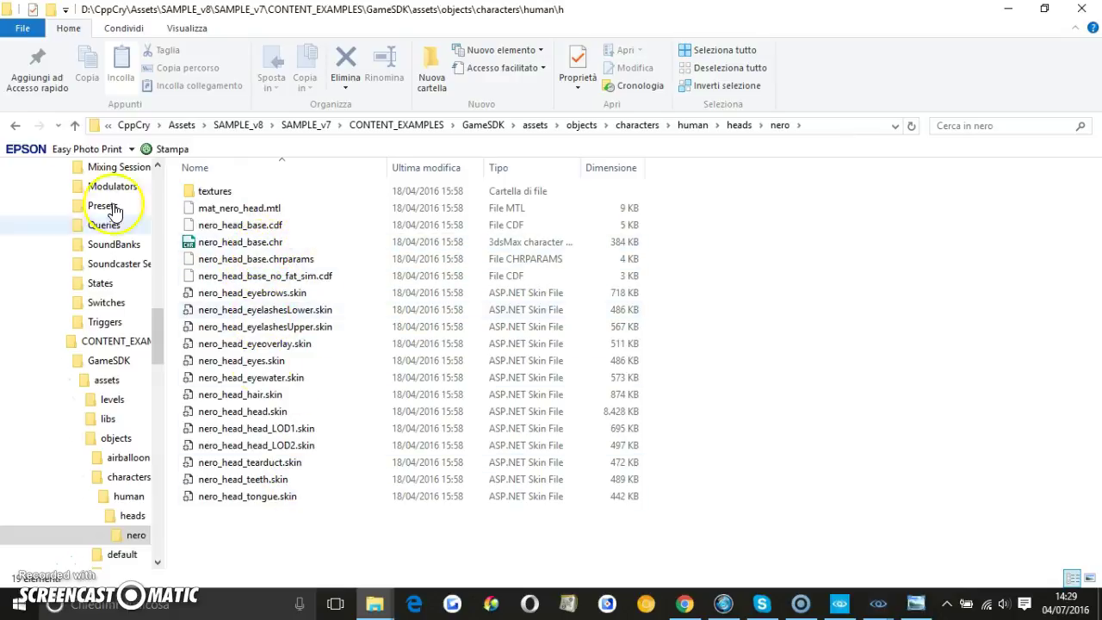
left_click(78, 125)
left_click(79, 125)
left_click(78, 124)
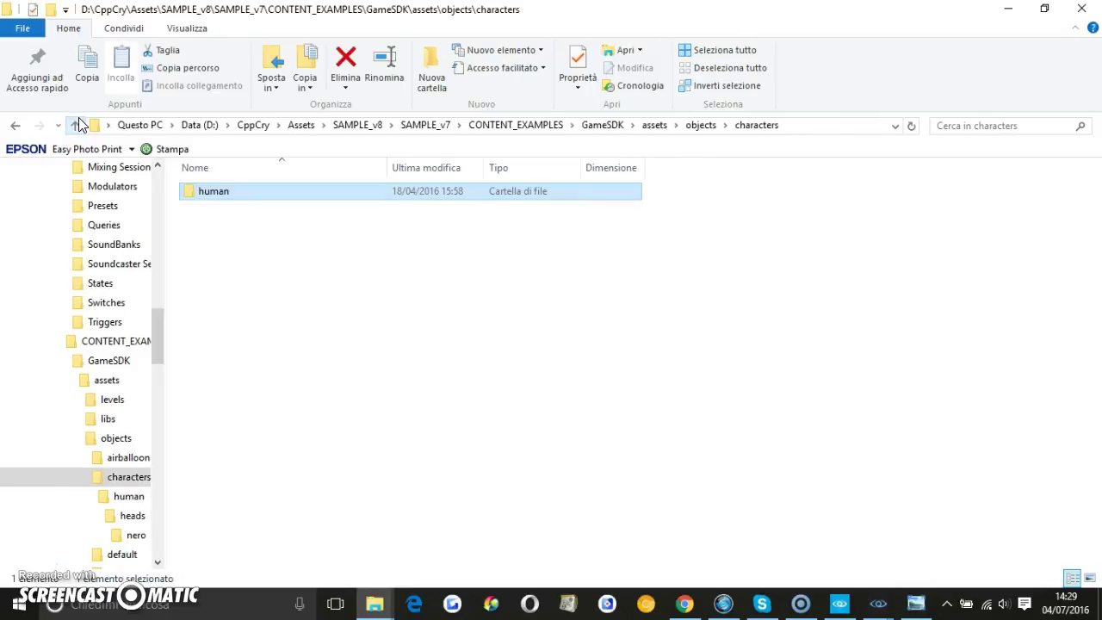
left_click(78, 125)
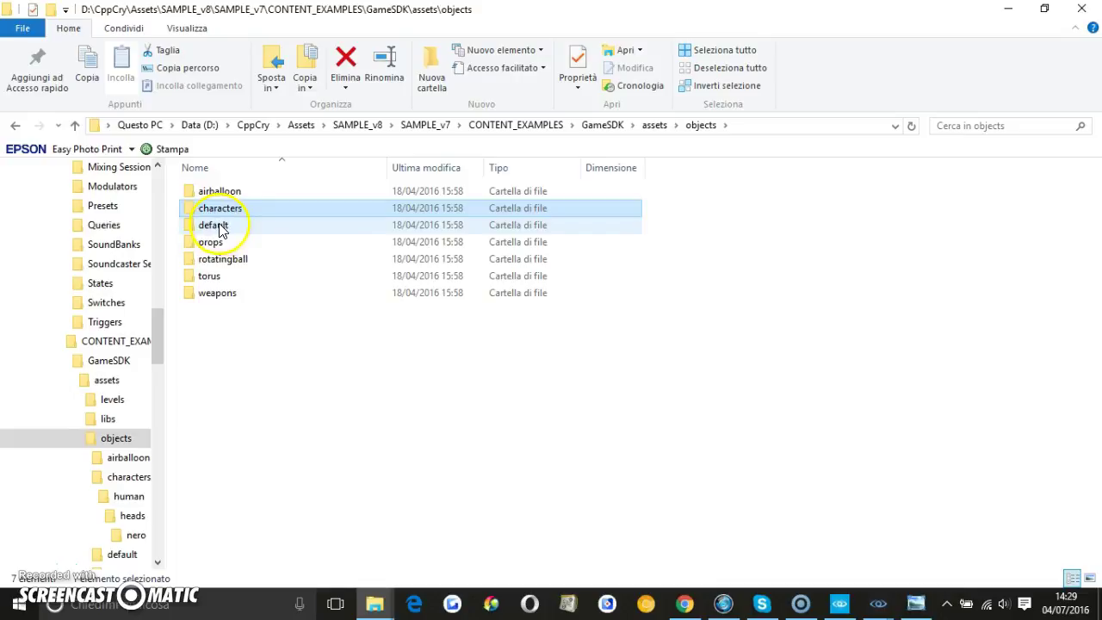
Open the weapons\pistol folder and select the pistol_fp.chr file.
left_click(228, 297)
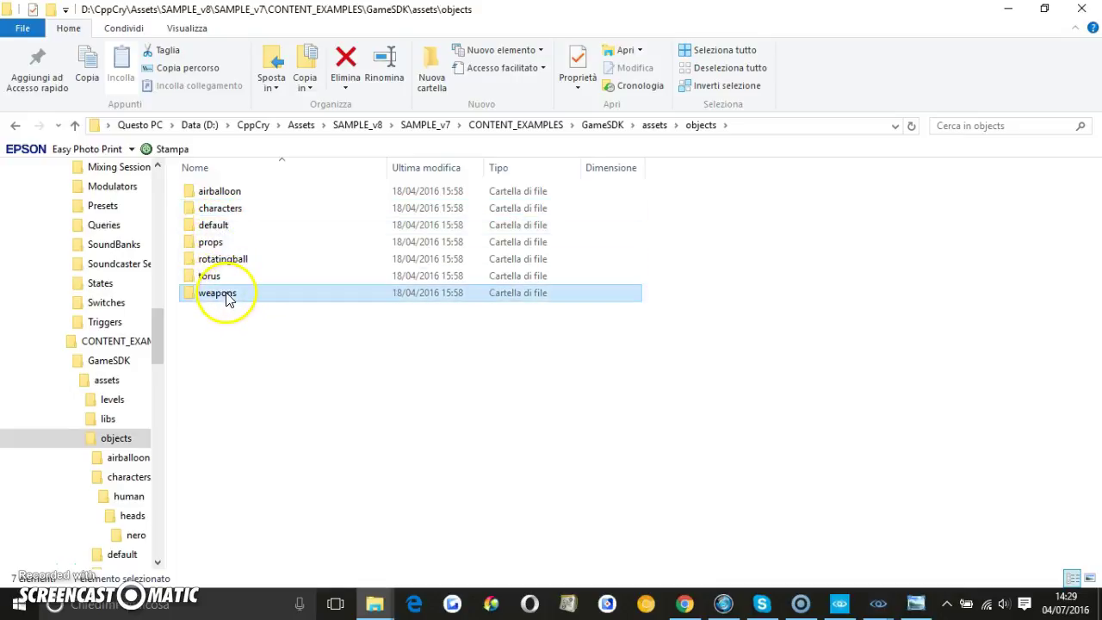
double_click(228, 297)
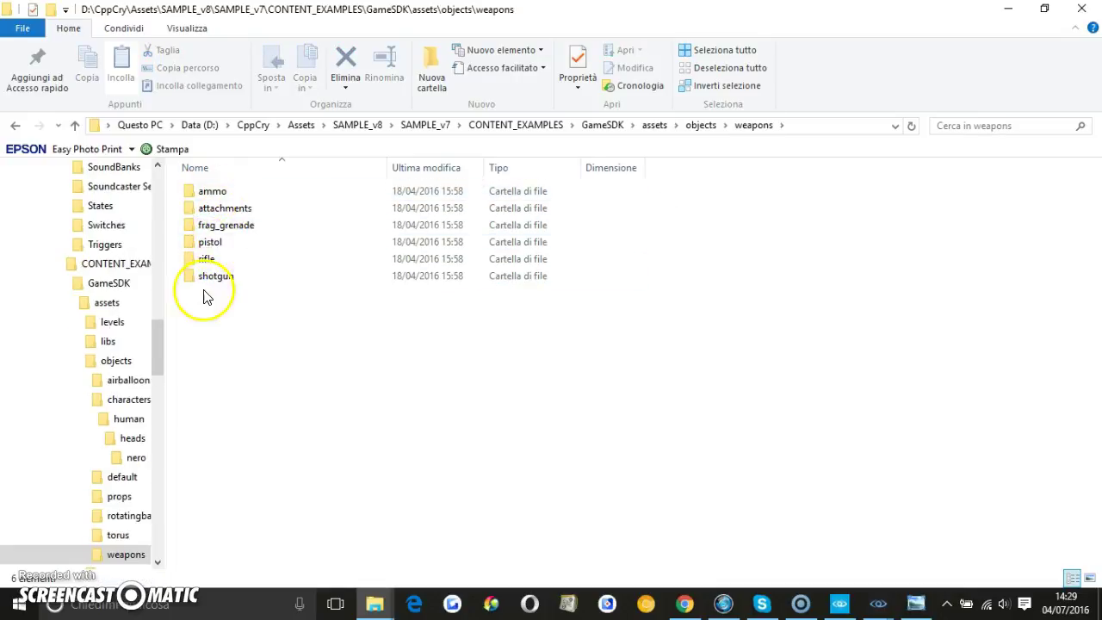
double_click(211, 244)
left_click(245, 245)
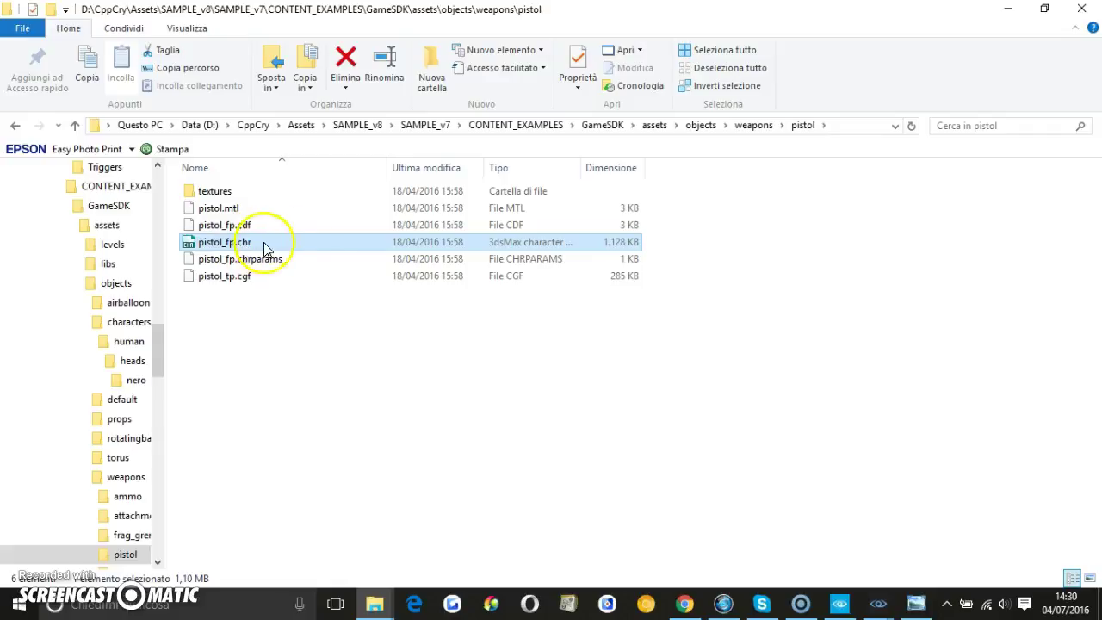
left_click(315, 249)
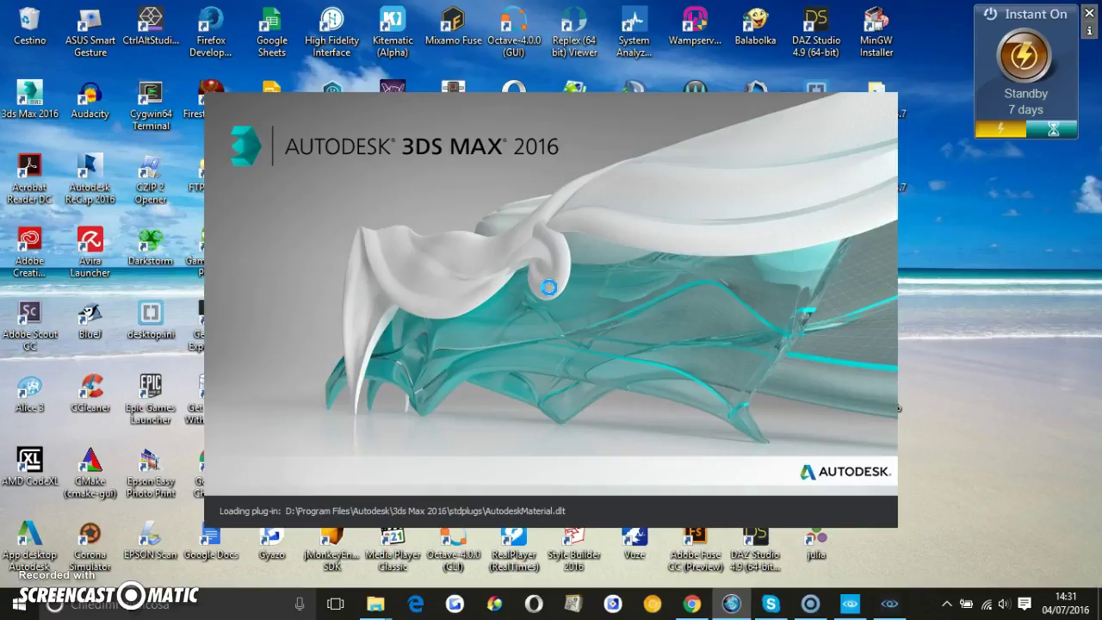
Switch to the CRYENGINE Launcher and look through the installed asset packs, including the options of the Water pack.
left_click(852, 606)
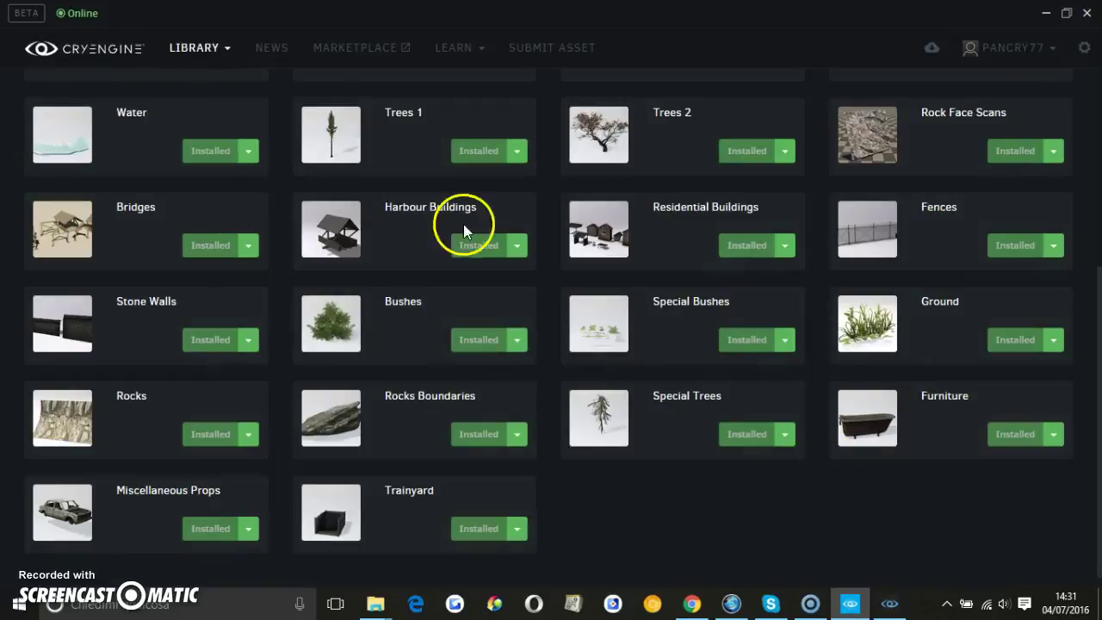
left_click(249, 151)
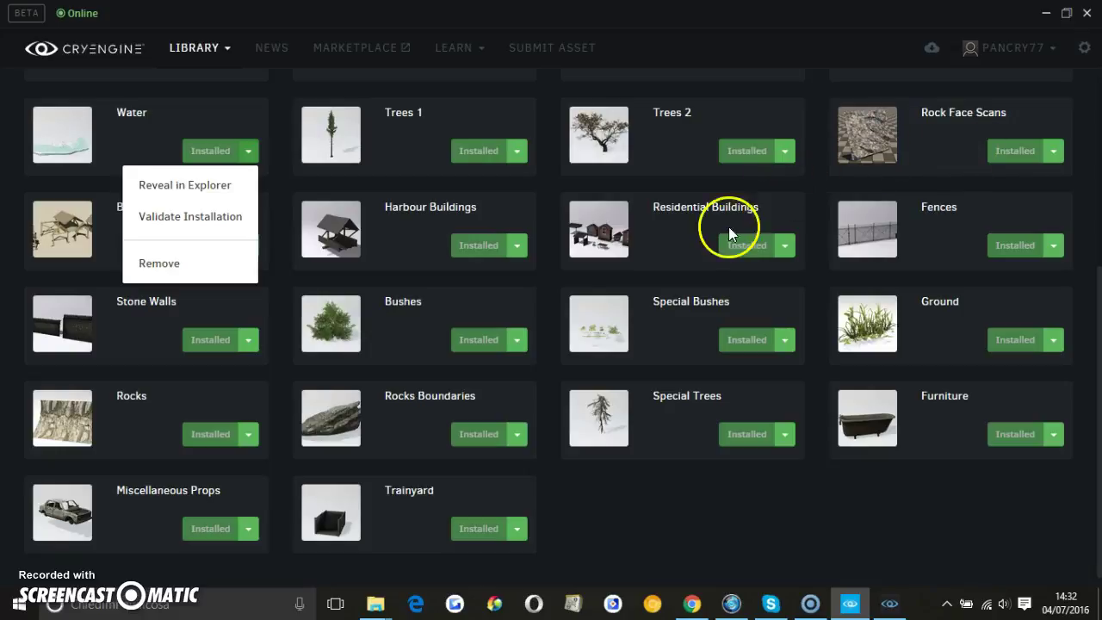
scroll(677, 256, "up", 4)
scroll(677, 256, "down", 2)
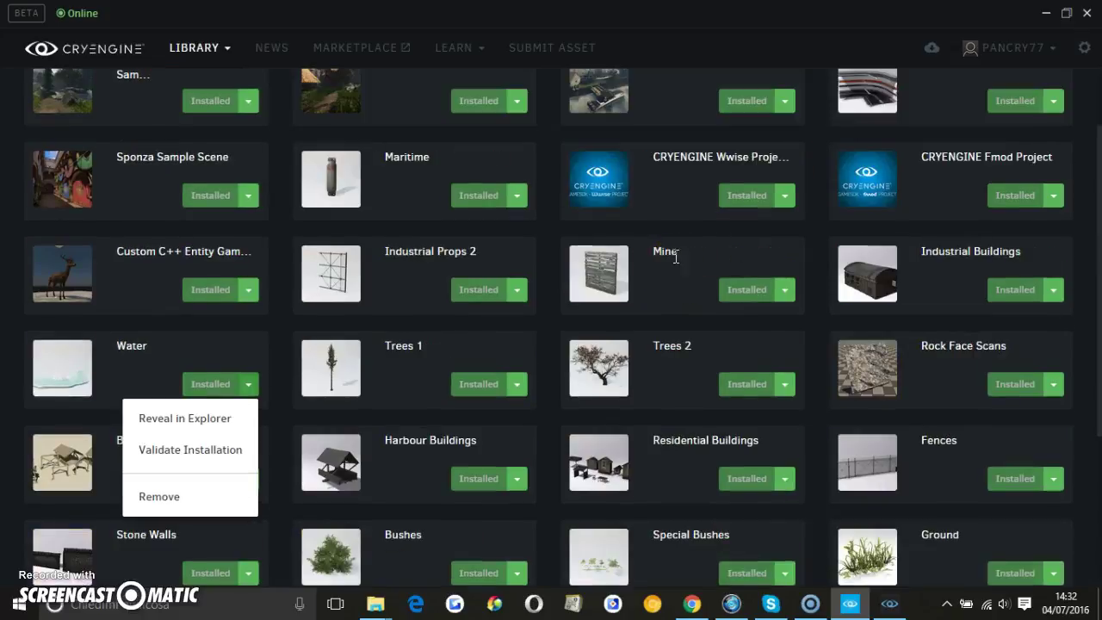
Switch to the CRYENGINE Sandbox to view the Livello level and minimize its window.
left_click(898, 609)
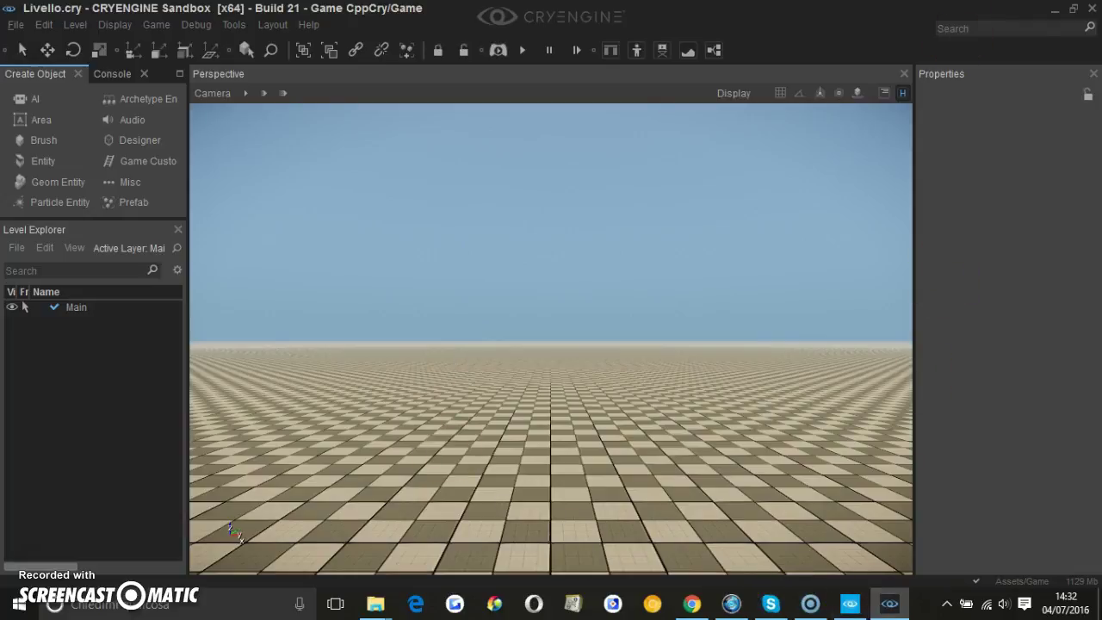
left_click(1061, 15)
left_click(1064, 18)
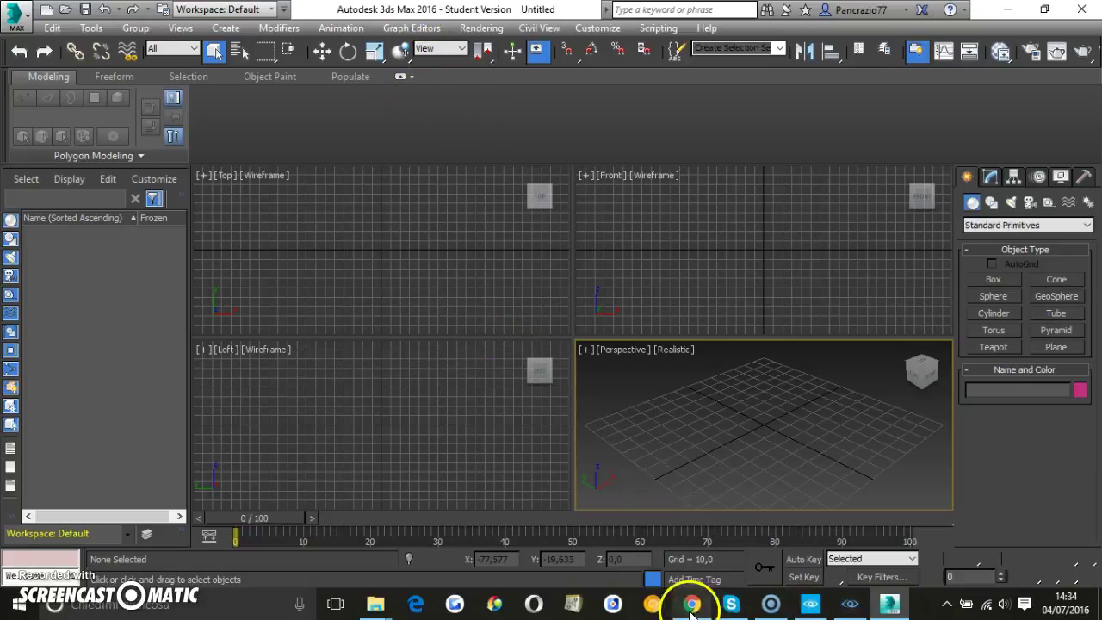
Switch to File Explorer, go up to the pistol folder and try to open pistol_fp.chr in 3ds Max.
left_click(376, 603)
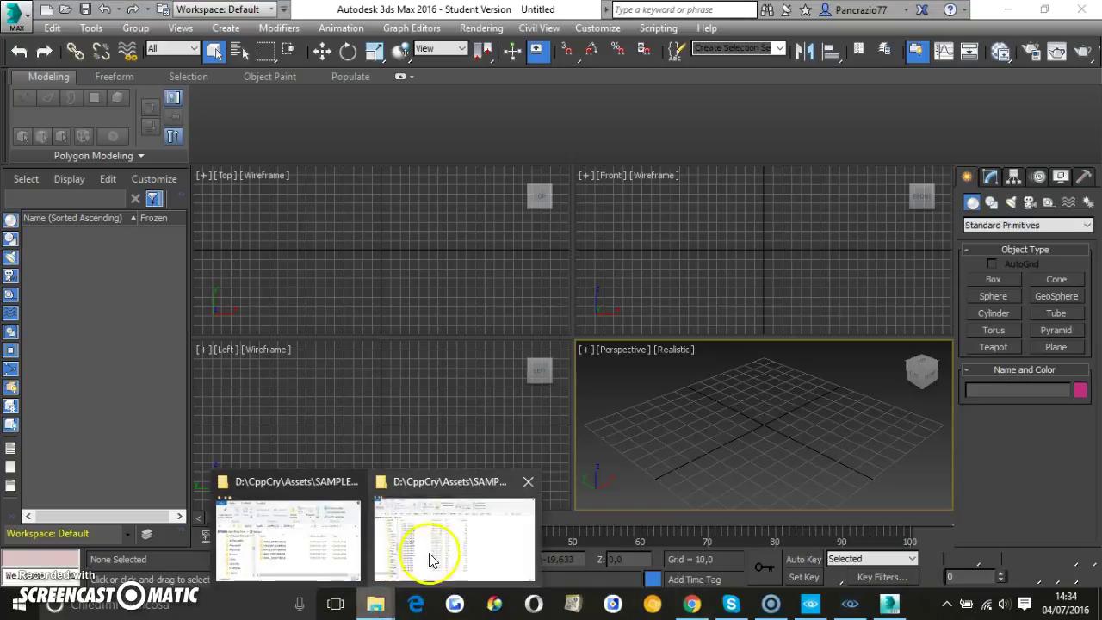
left_click(431, 552)
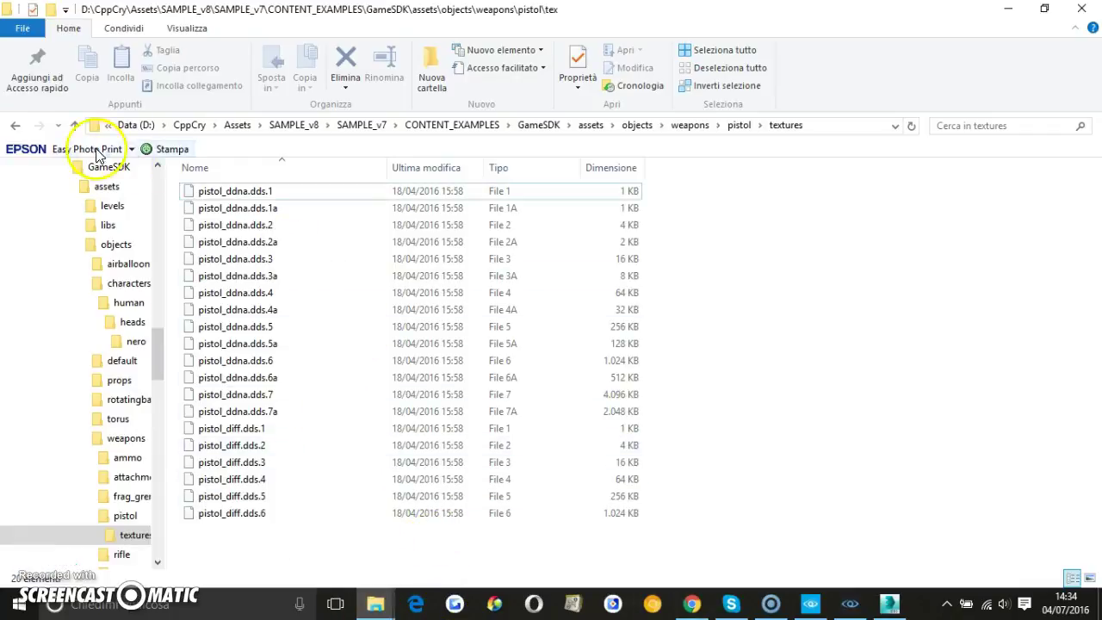
left_click(75, 126)
double_click(241, 243)
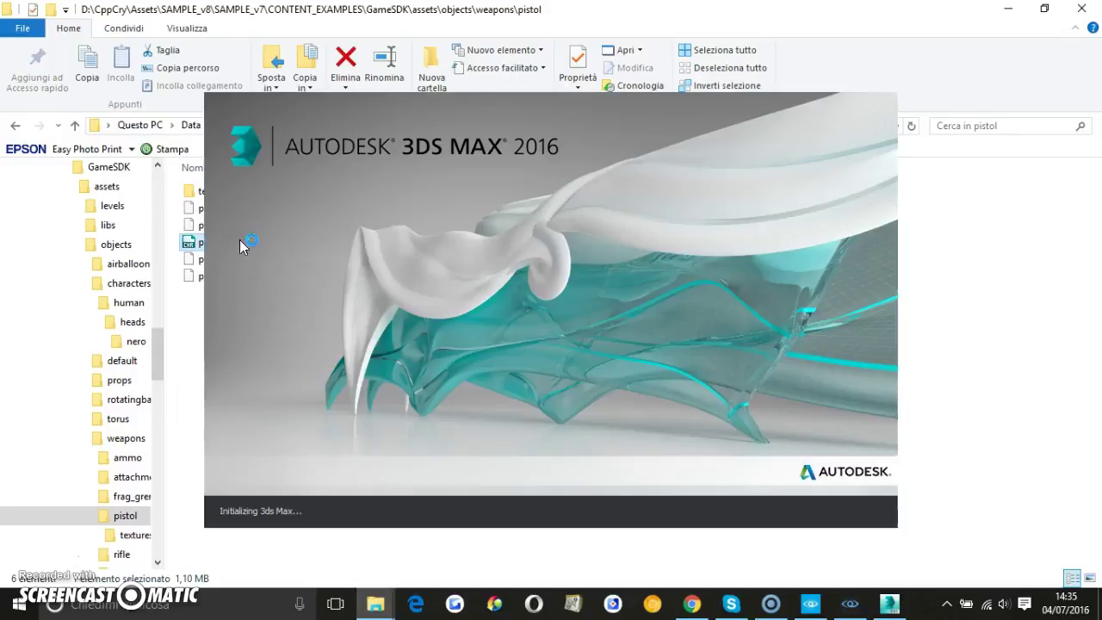
Switch to 3ds Max and maximize the Perspective viewport.
left_click(889, 605)
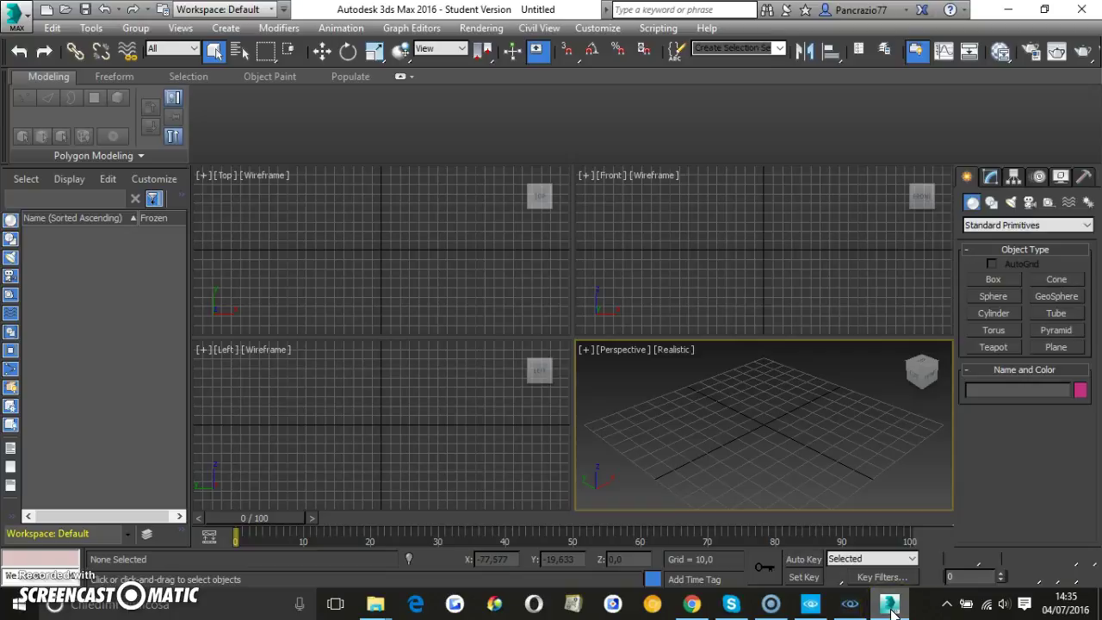
left_click(850, 606)
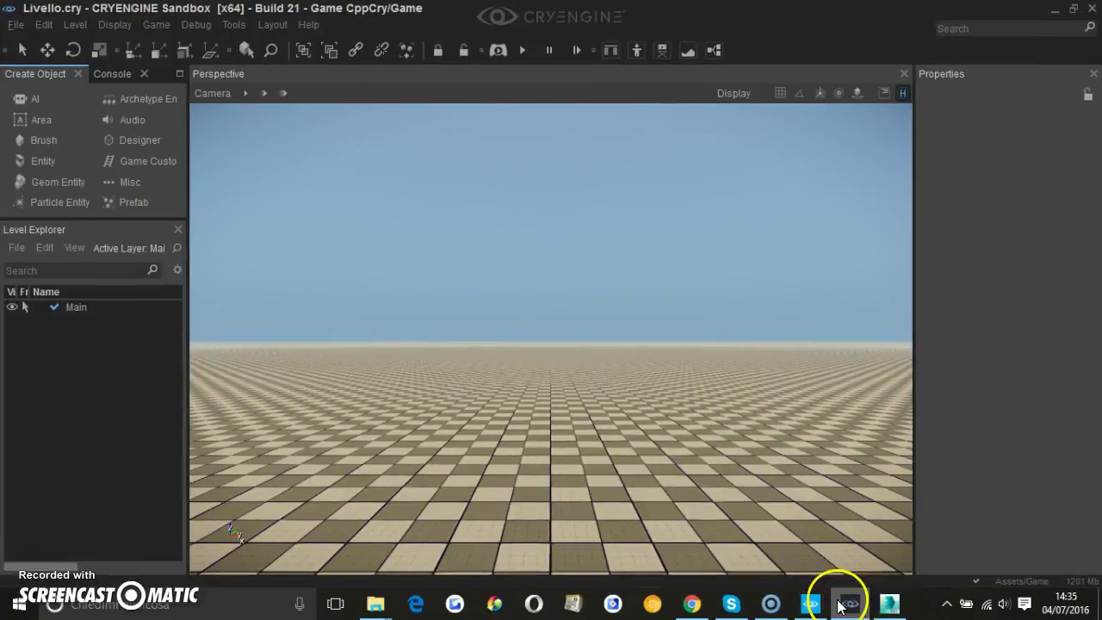
left_click(900, 608)
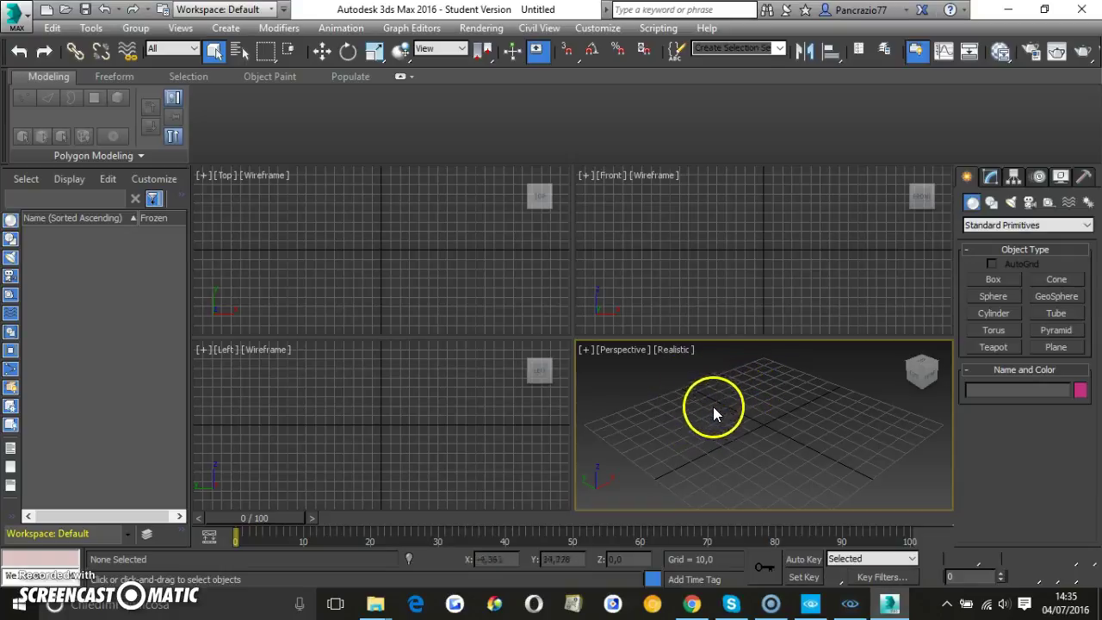
left_click(585, 350)
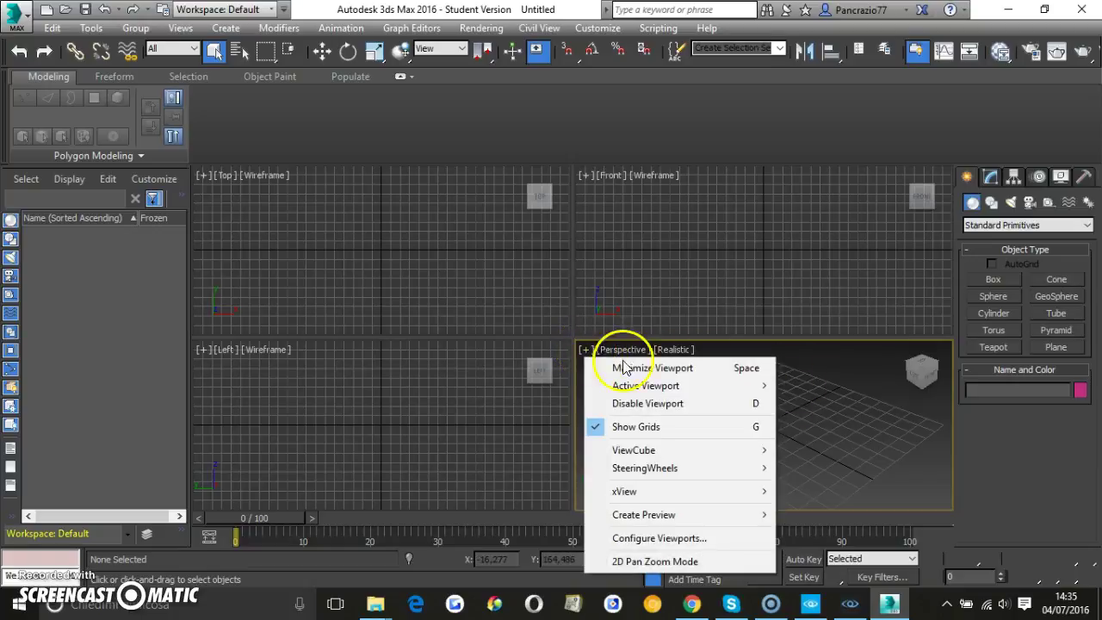
left_click(586, 350)
left_click(591, 351)
left_click(631, 369)
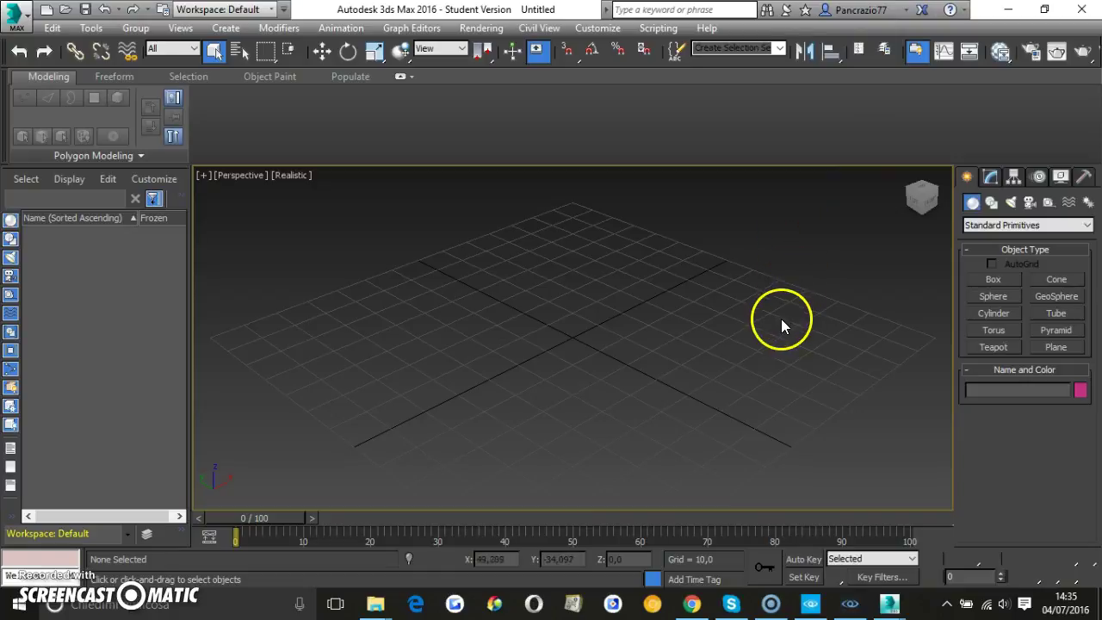
Create a standard primitive box near the centre of the grid in the Perspective viewport.
left_click(1003, 278)
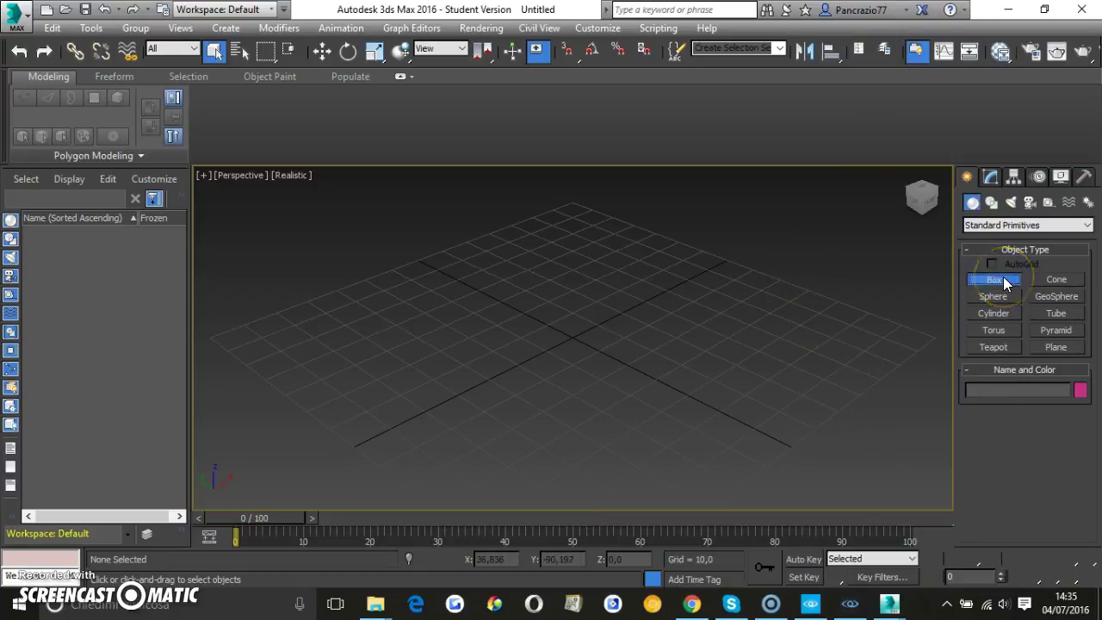
left_click_drag(546, 388, 622, 468)
left_click(606, 388)
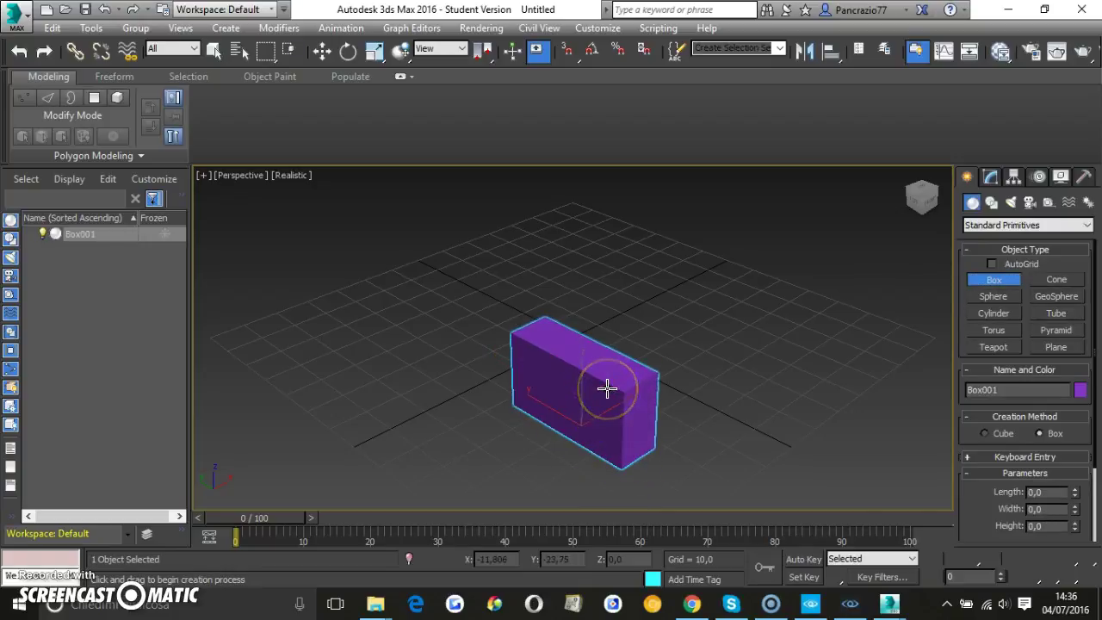
Change the box's object color to green from the basic 3ds Max palette.
left_click(1081, 392)
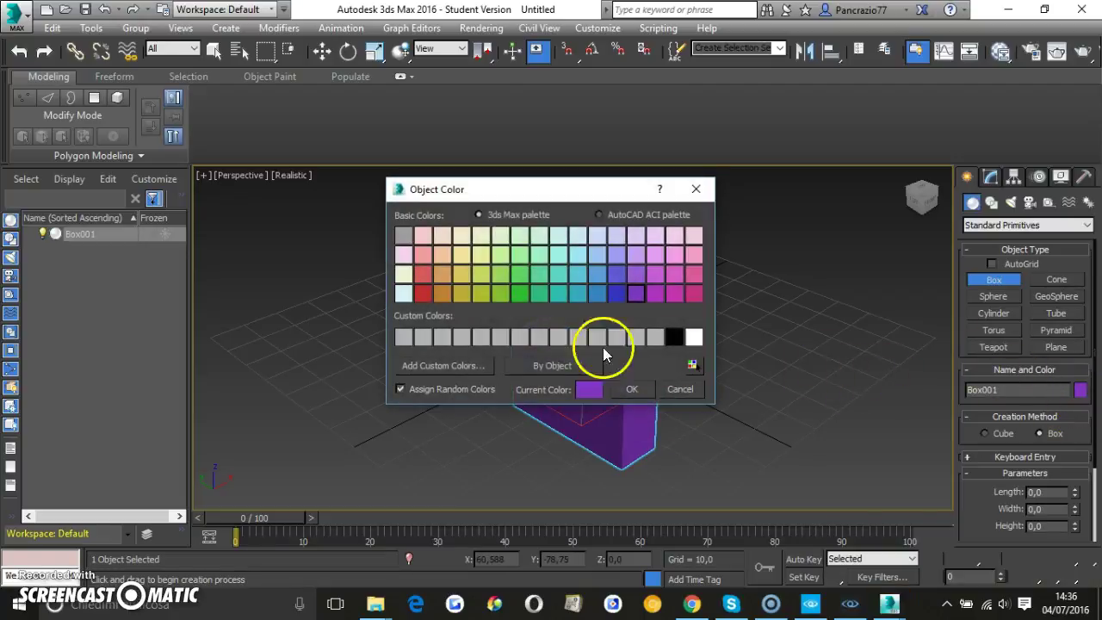
left_click(518, 275)
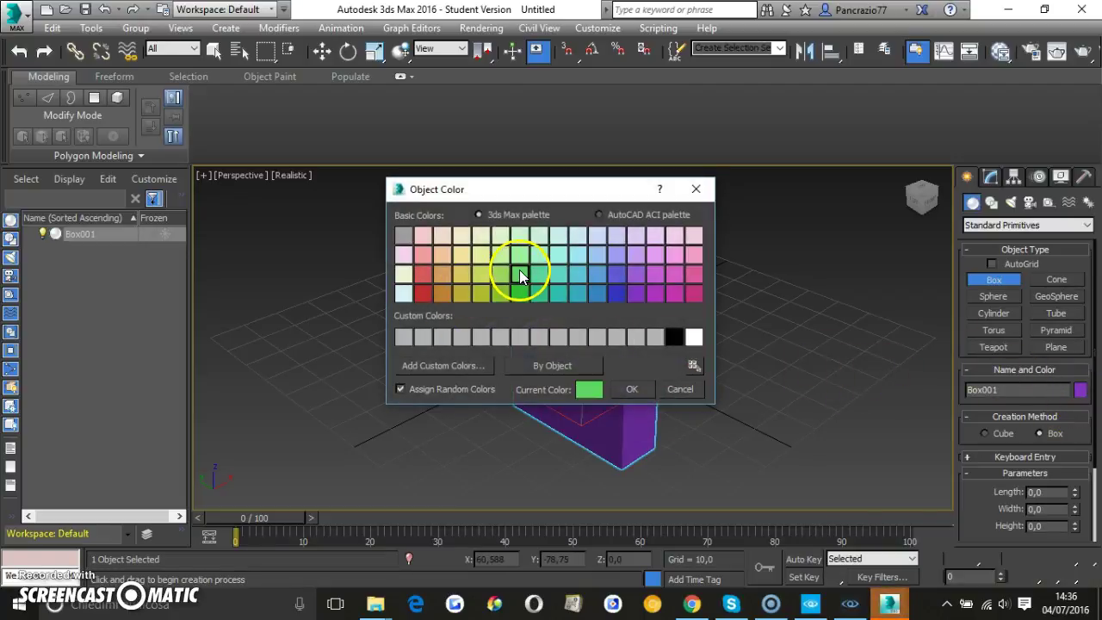
left_click(638, 393)
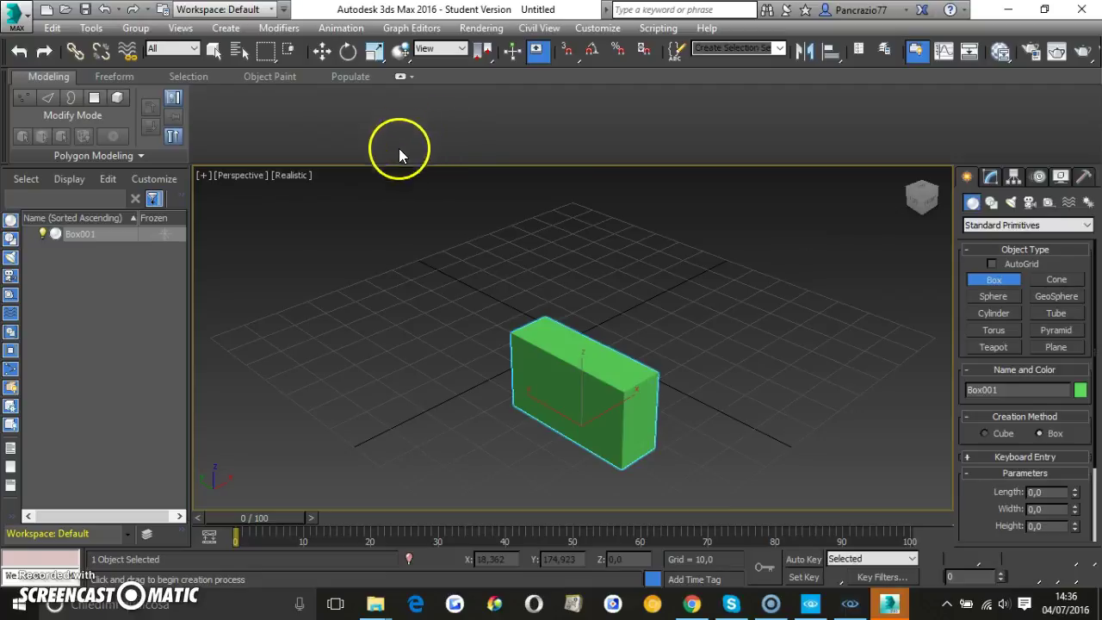
Move the box to about X -11.8, Y -6.5, Z -9.8 and rotate it to about X -39, Y -73.6, Z -128.9.
left_click(321, 52)
left_click_drag(623, 406, 527, 326)
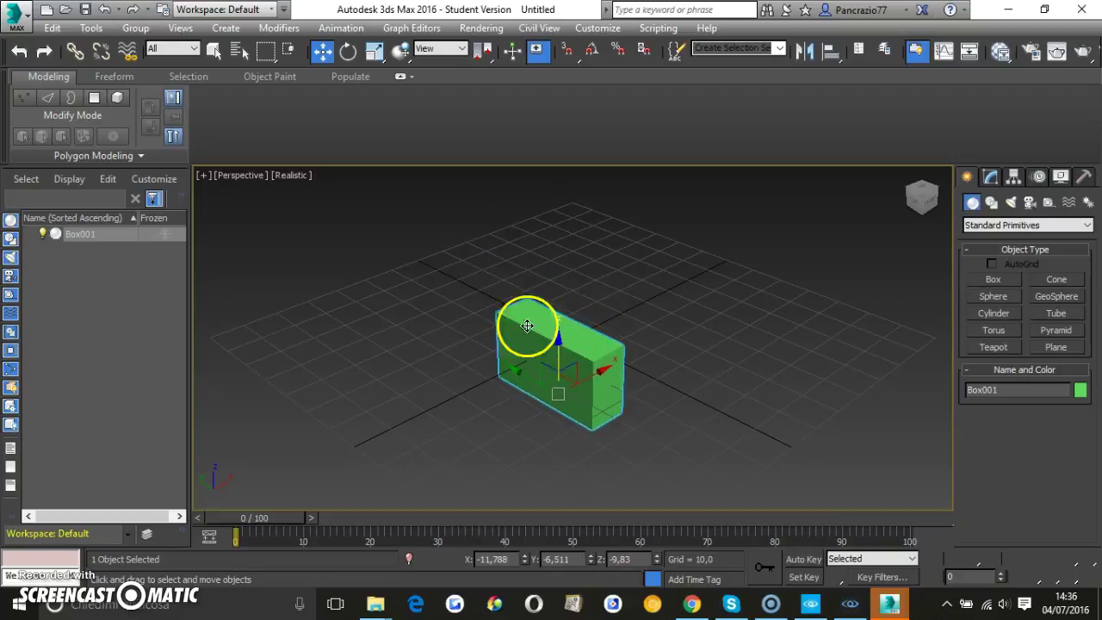
left_click(348, 53)
left_click_drag(613, 445, 409, 269)
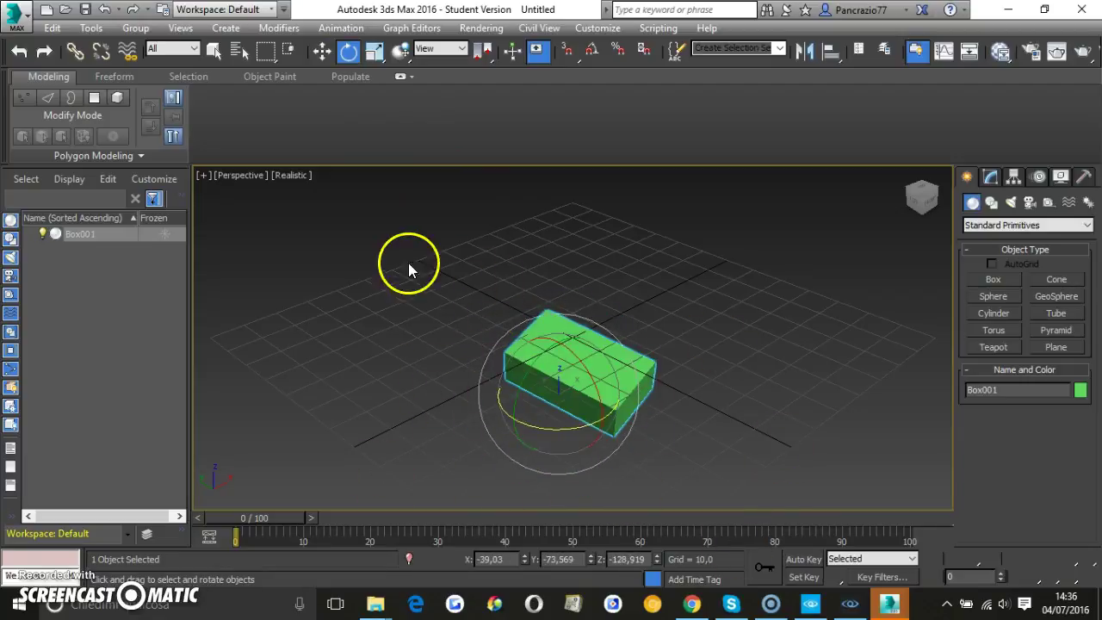
Scale the box uniformly to about 198 percent.
left_click(373, 51)
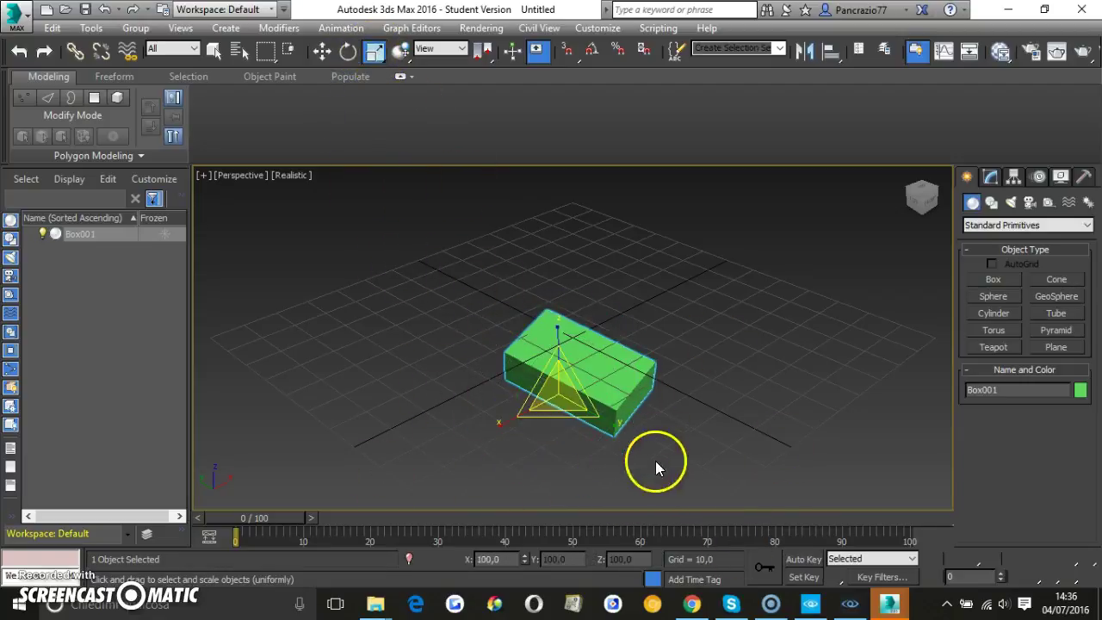
left_click_drag(559, 401, 487, 331)
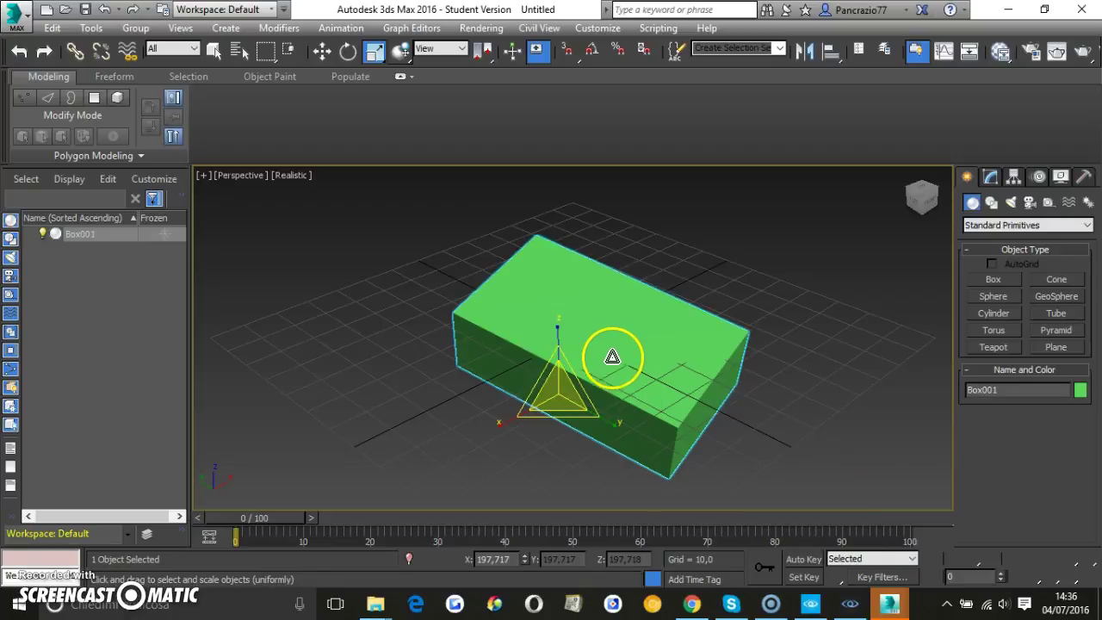
key("r")
key("r")
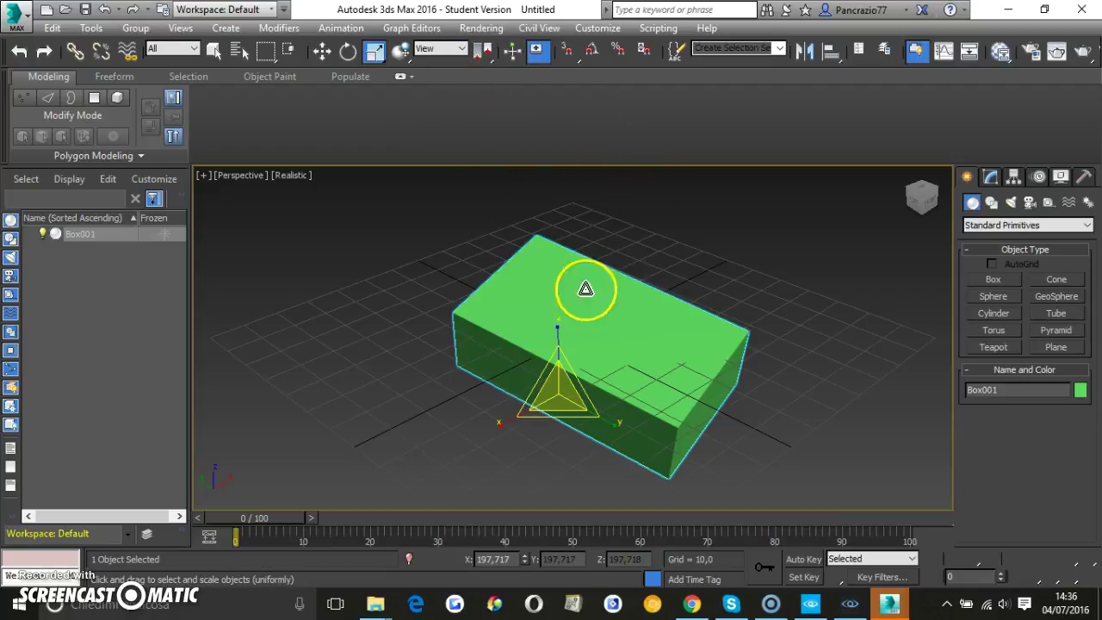
Render the Perspective view of the green box, examine the image and close the rendered frame window.
left_click(488, 29)
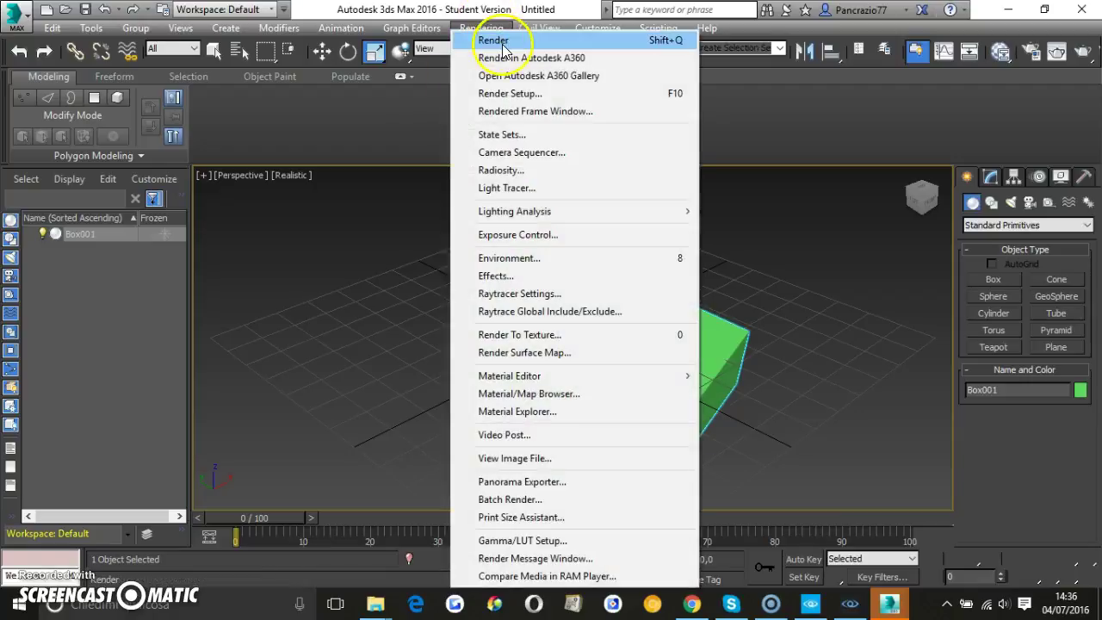
left_click(504, 49)
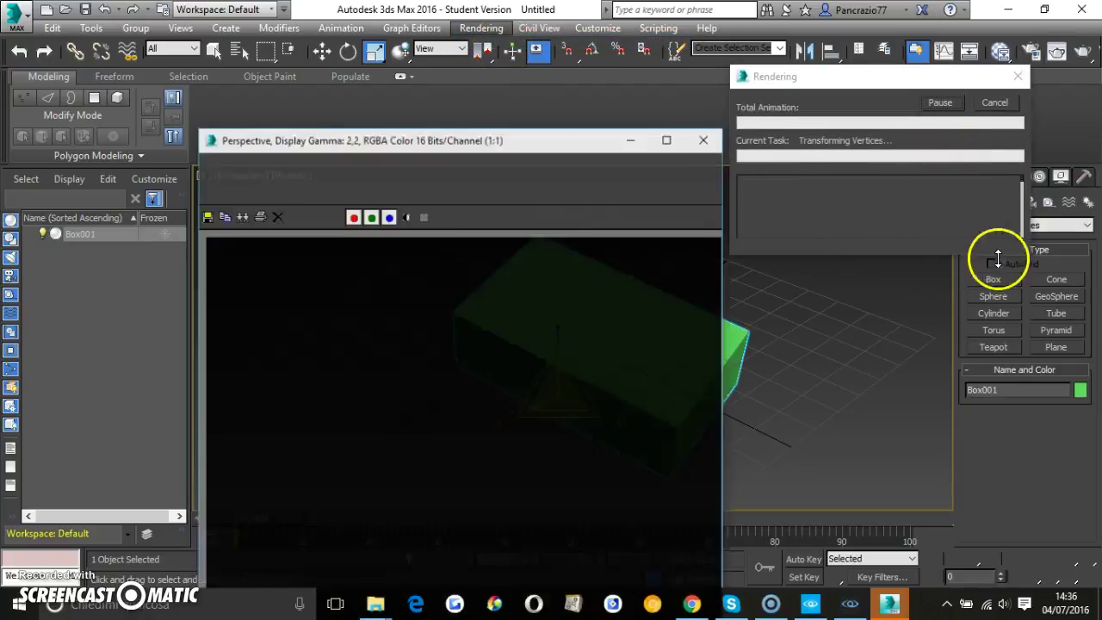
left_click_drag(416, 151, 596, 37)
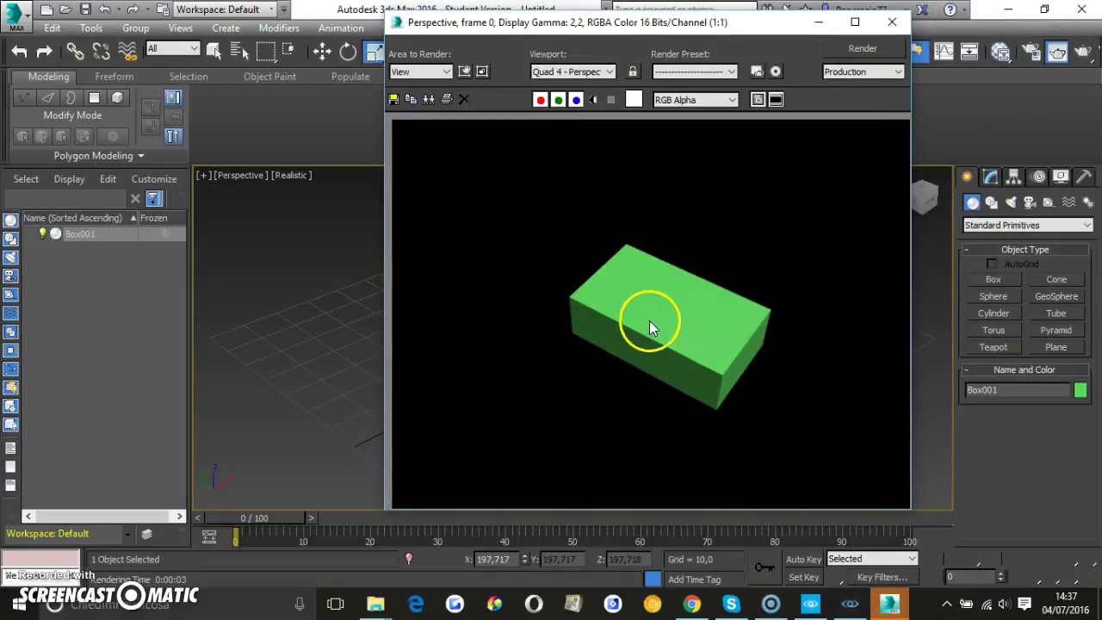
left_click(892, 22)
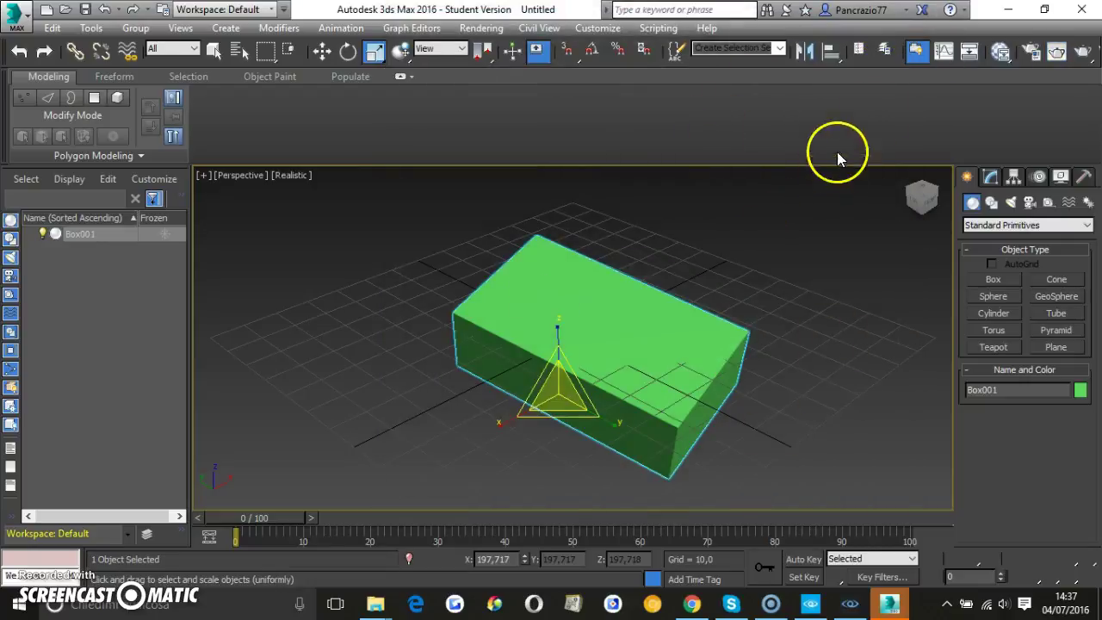
Switch the viewport from Perspective to Orthographic projection.
left_click(242, 175)
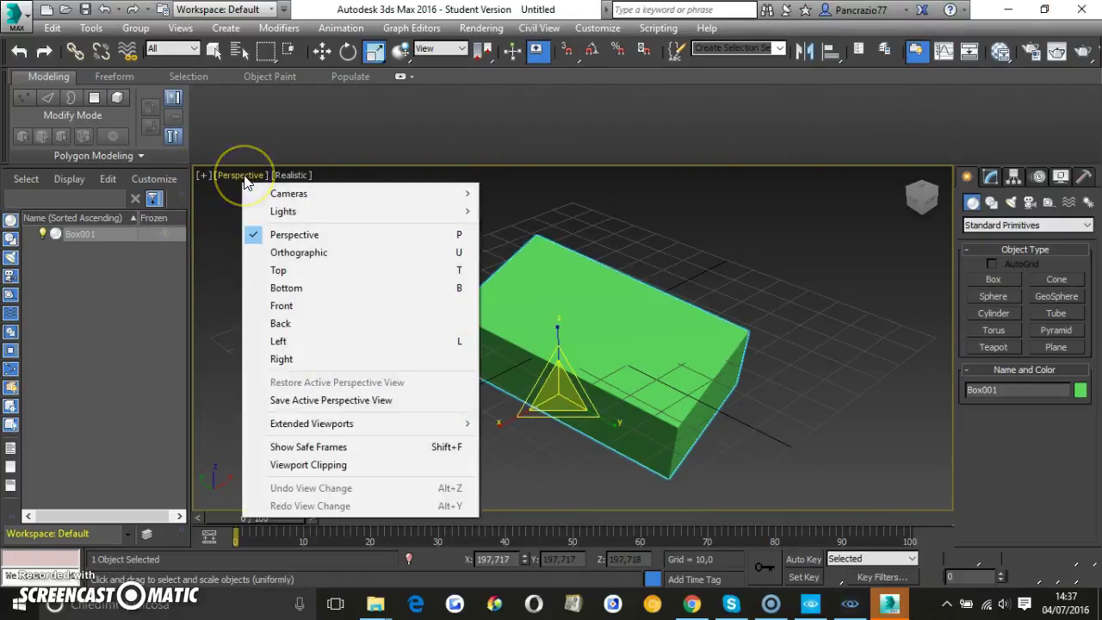
left_click(299, 252)
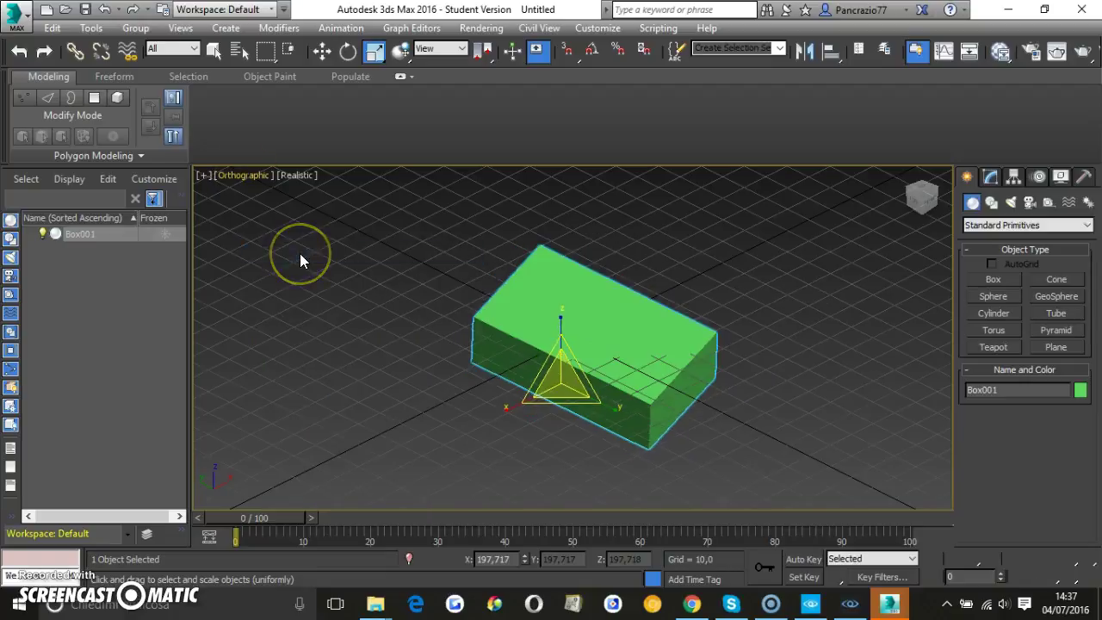
left_click(251, 179)
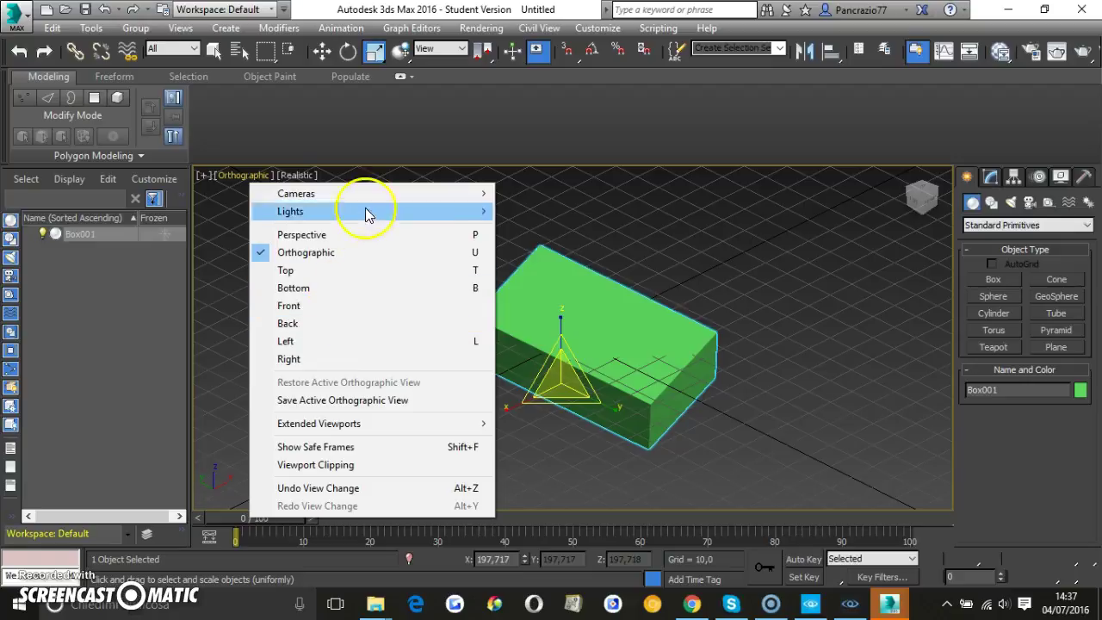
left_click(204, 175)
left_click(203, 175)
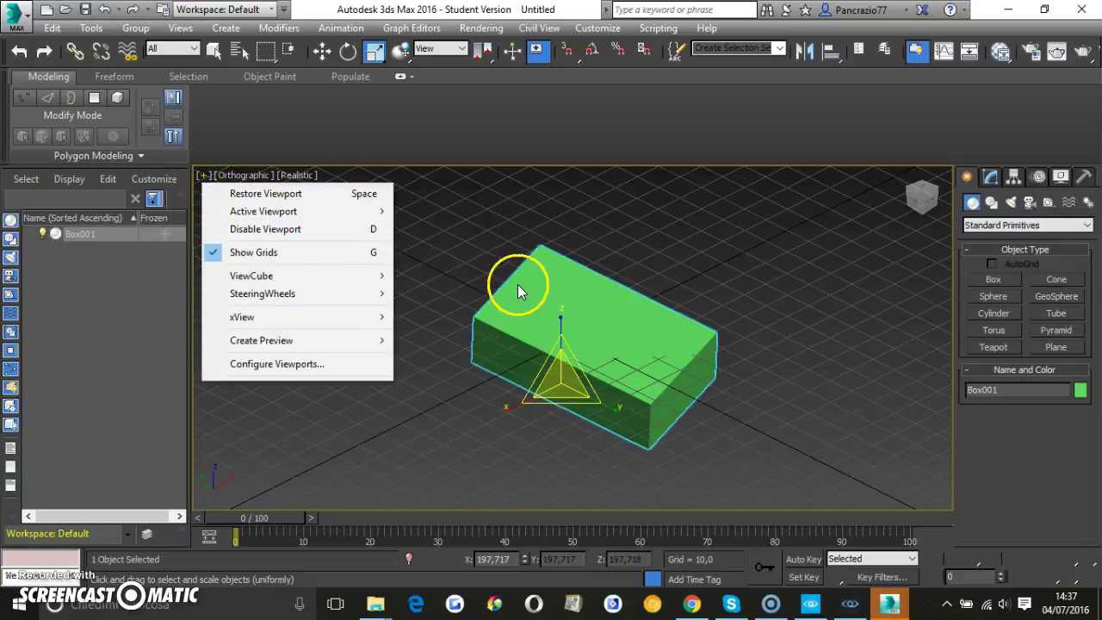
Orbit the view slightly around the box with the ViewCube and return the viewport to Perspective projection.
left_click(919, 199)
mouse_move(919, 199)
left_mouse_down()
mouse_move(937, 206)
mouse_move(893, 178)
mouse_move(898, 197)
mouse_move(908, 196)
left_mouse_up()
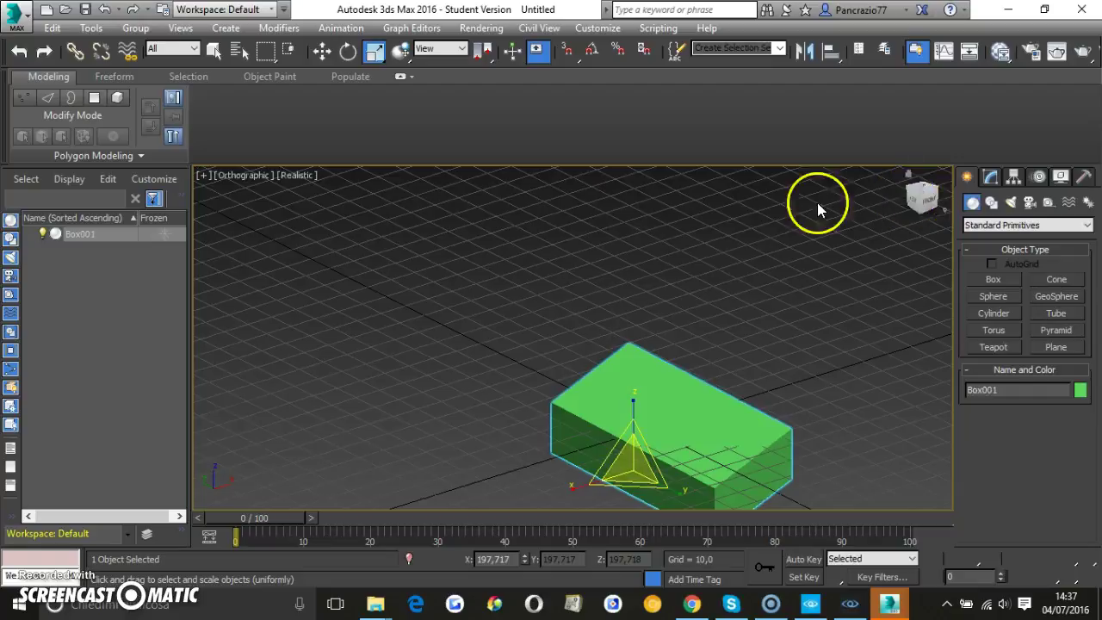
left_click(223, 177)
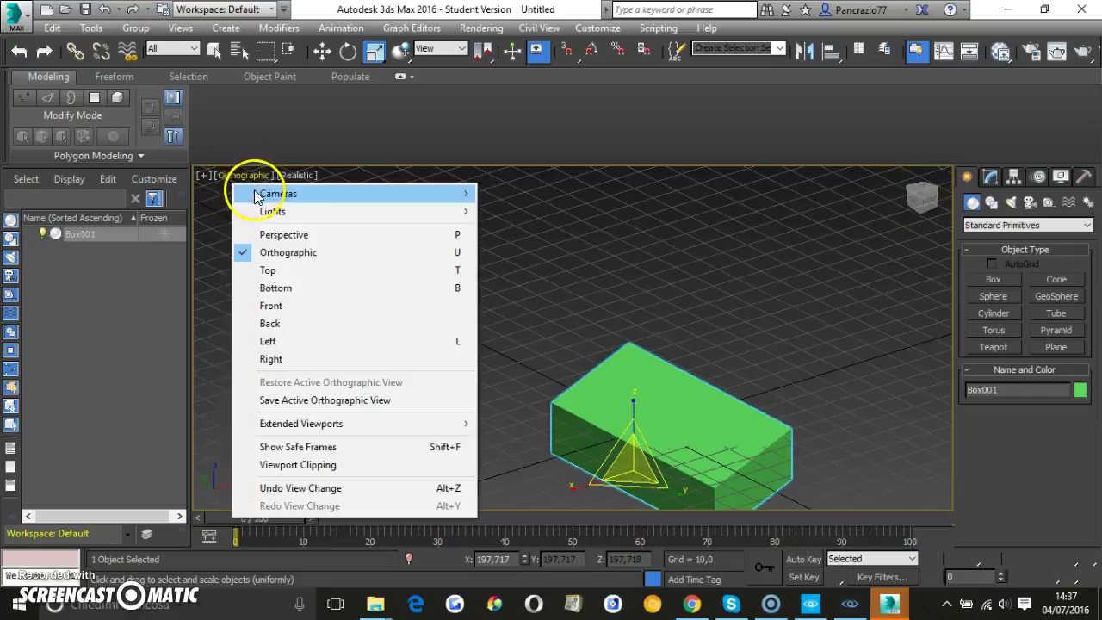
left_click(297, 236)
left_click(204, 175)
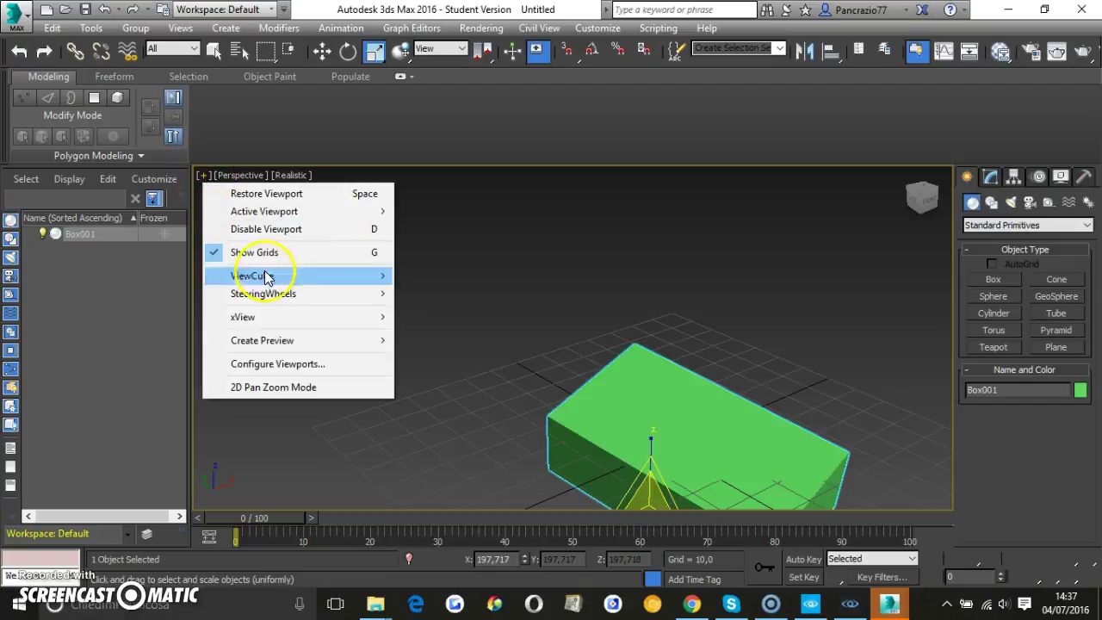
mouse_move(313, 282)
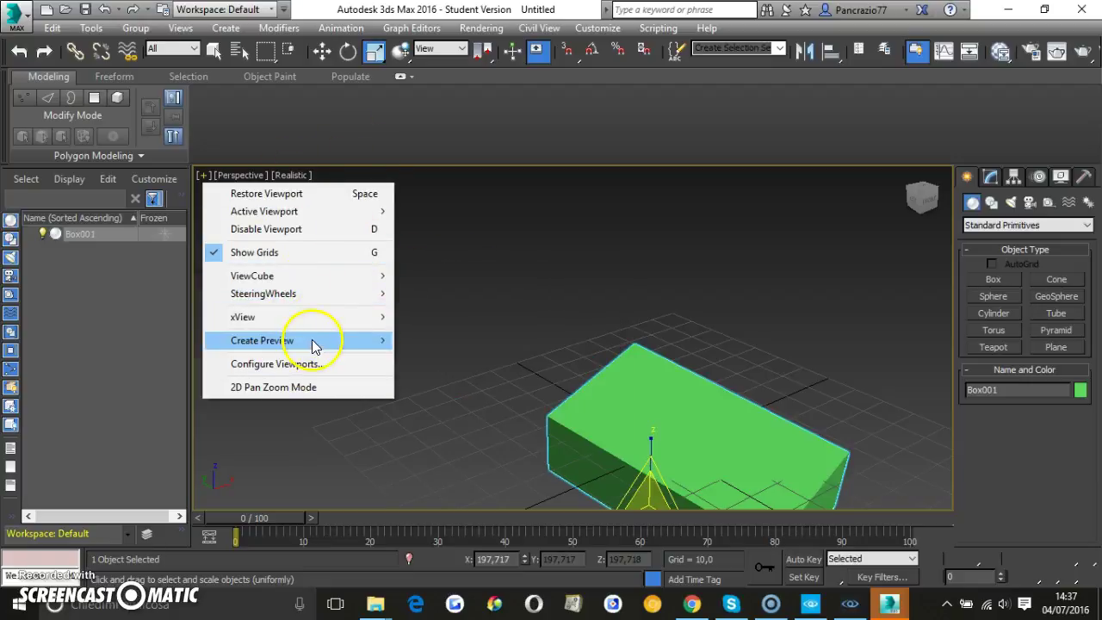
Reselect the green box and scale it uniformly to about 201.5 percent.
mouse_move(313, 346)
left_click(707, 303)
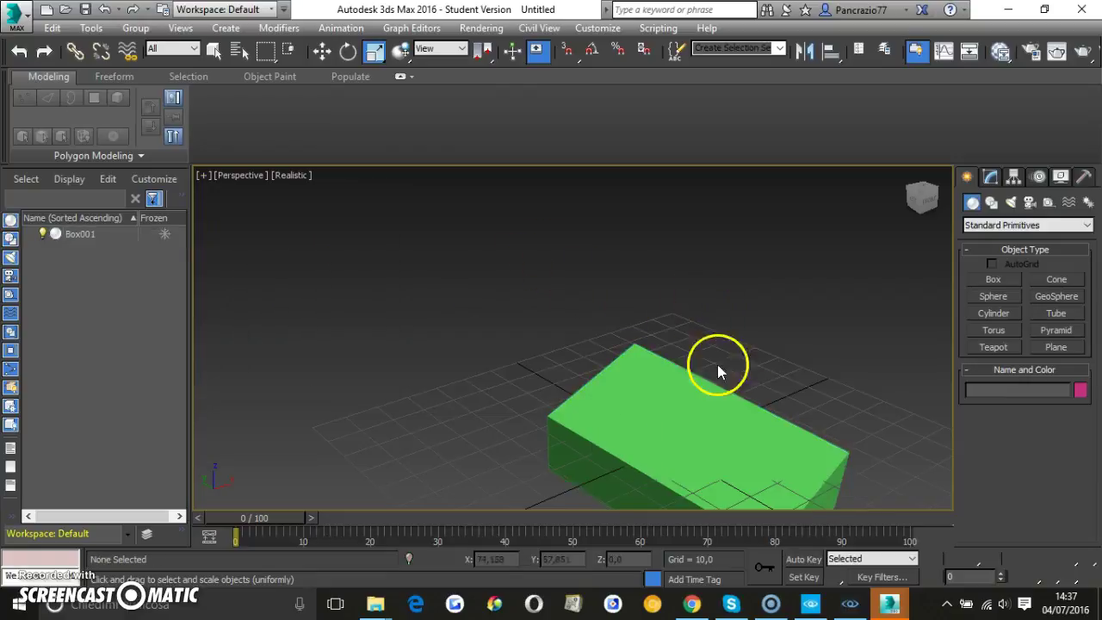
left_click_drag(758, 444, 816, 442)
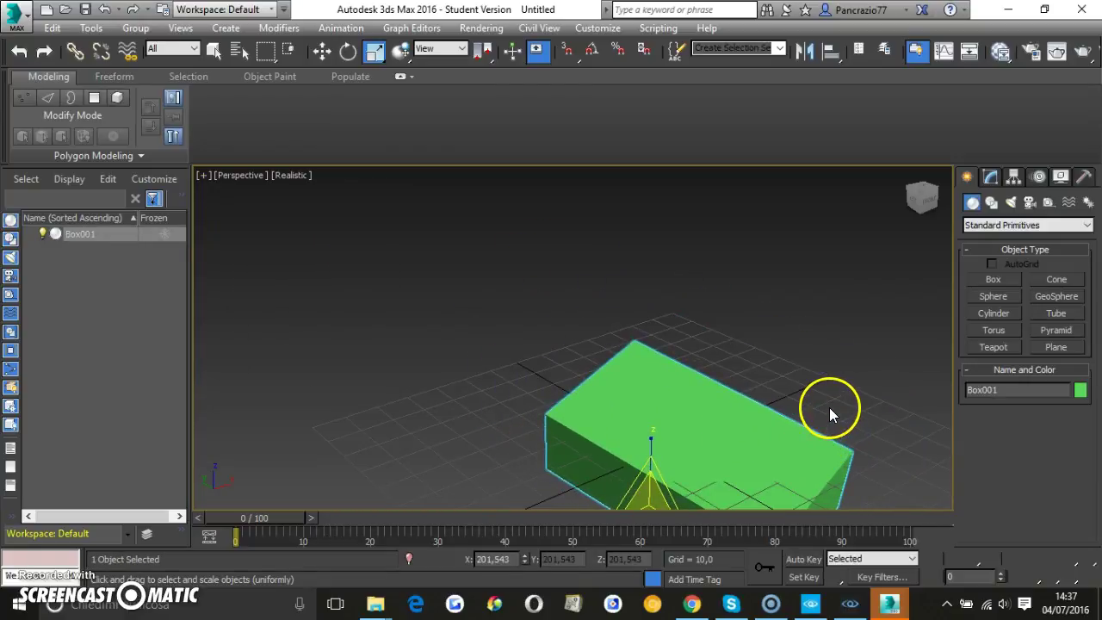
Close the 3ds Max scene without saving its changes and bring up the other 3ds Max window with the empty scene.
left_click(1082, 10)
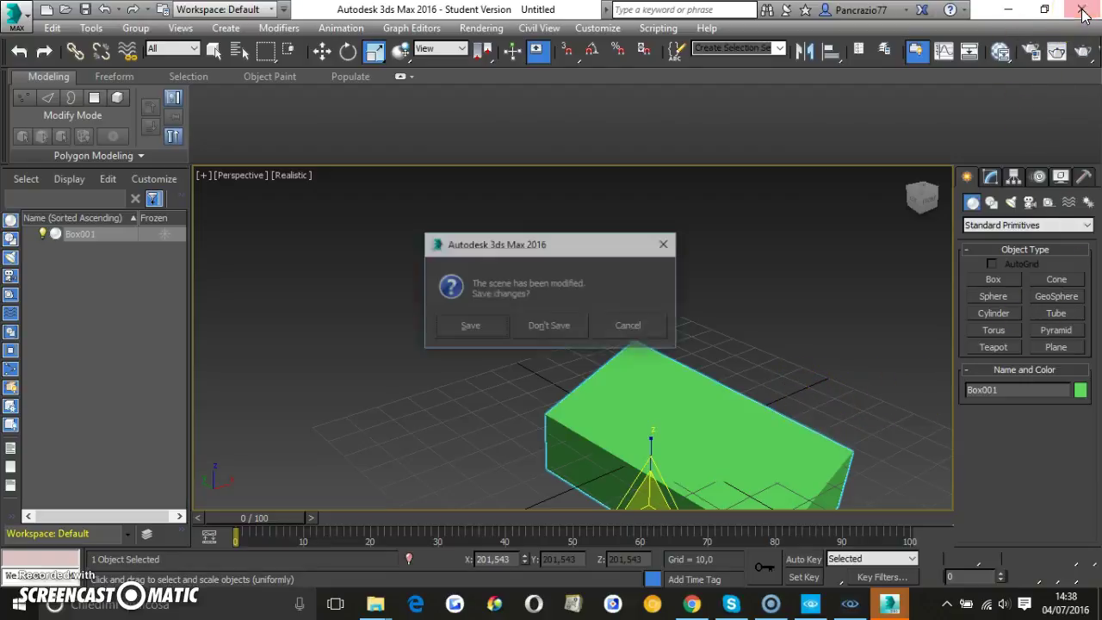
left_click(551, 326)
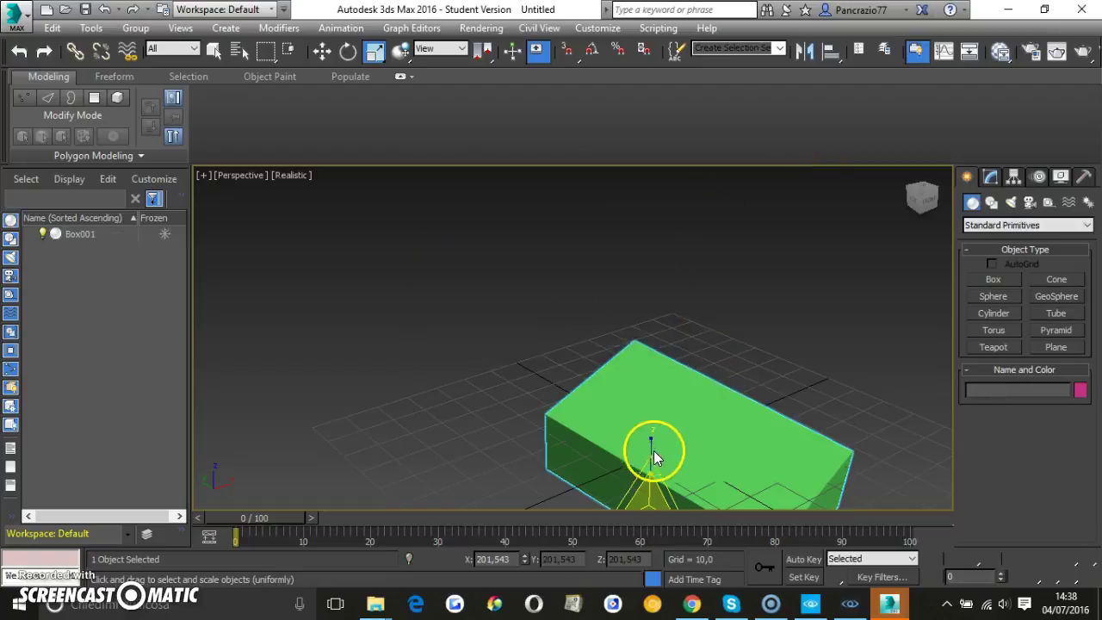
left_click(847, 603)
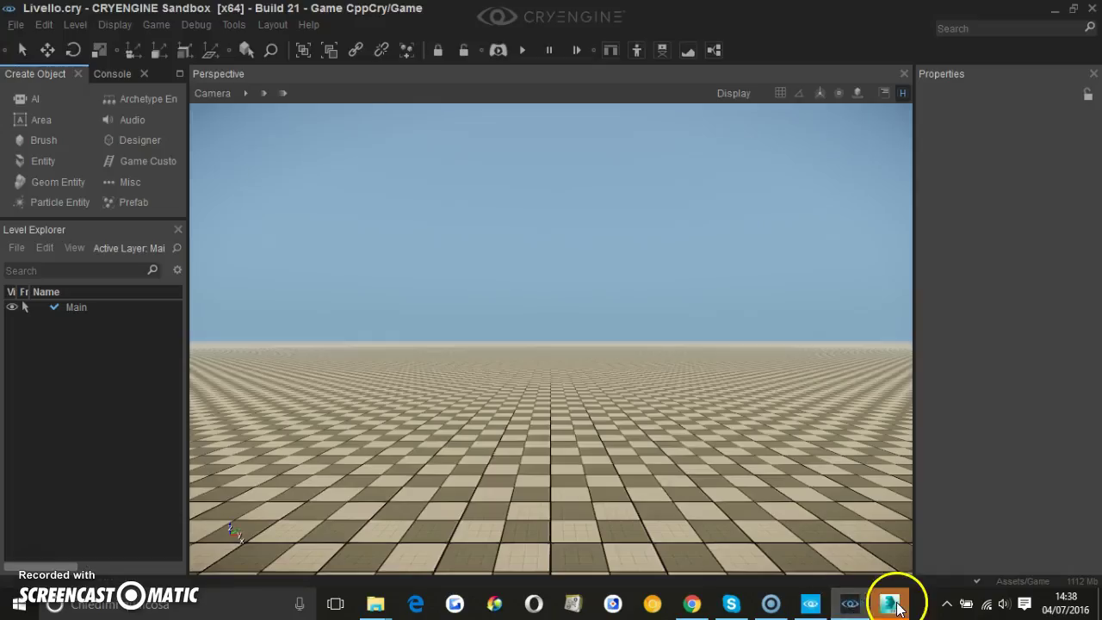
left_click(896, 604)
left_click(707, 367)
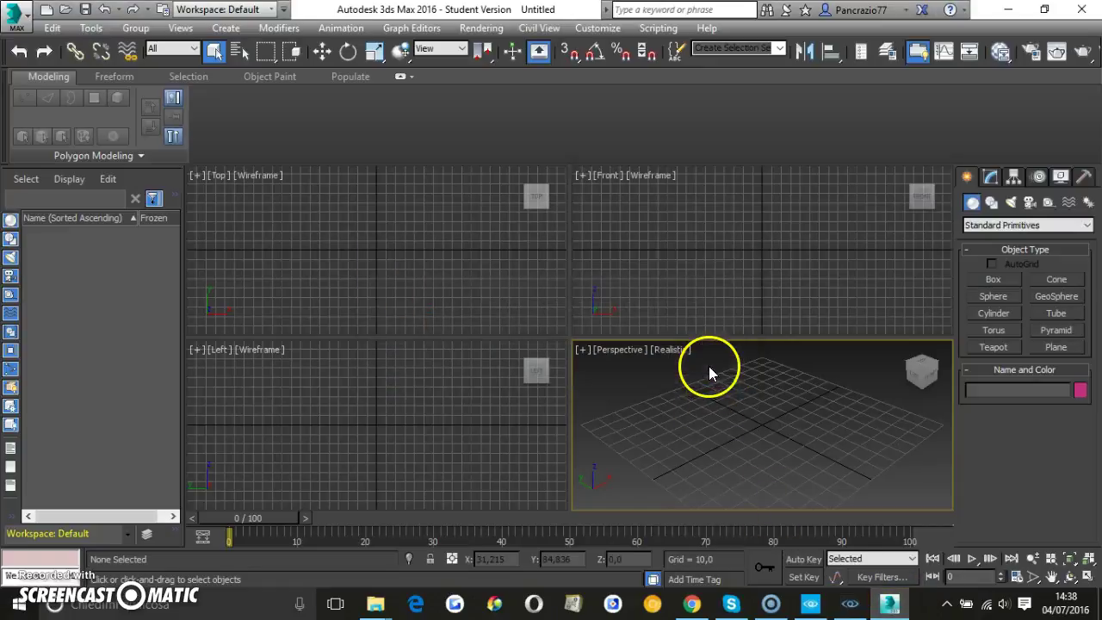
Switch to File Explorer and go up from the pistol folder through weapons to its parent objects folder.
left_click(390, 606)
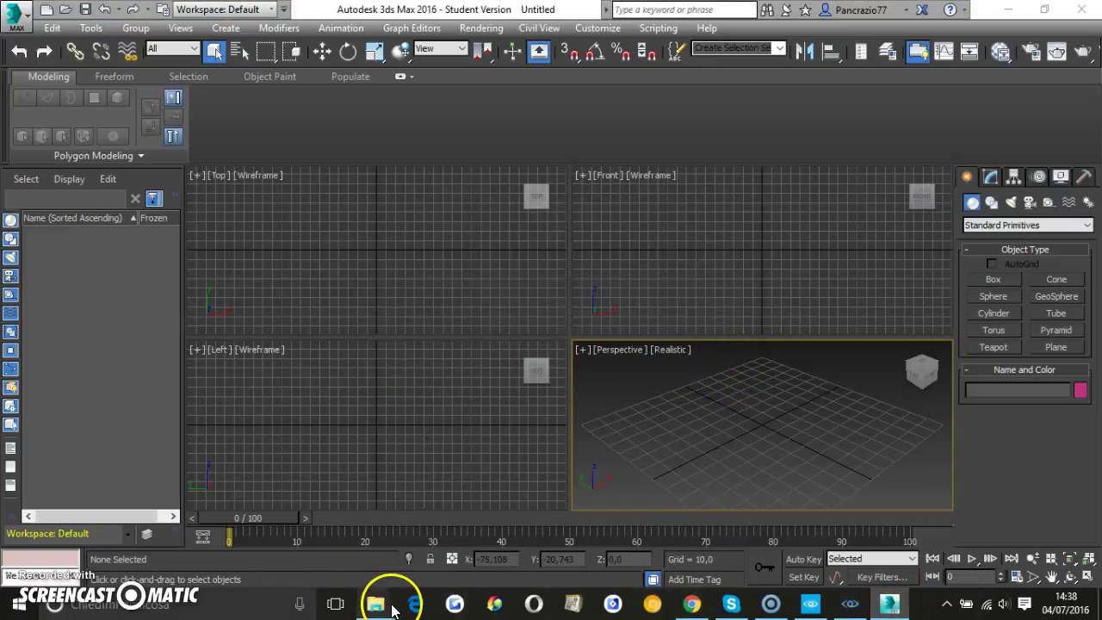
left_click(463, 542)
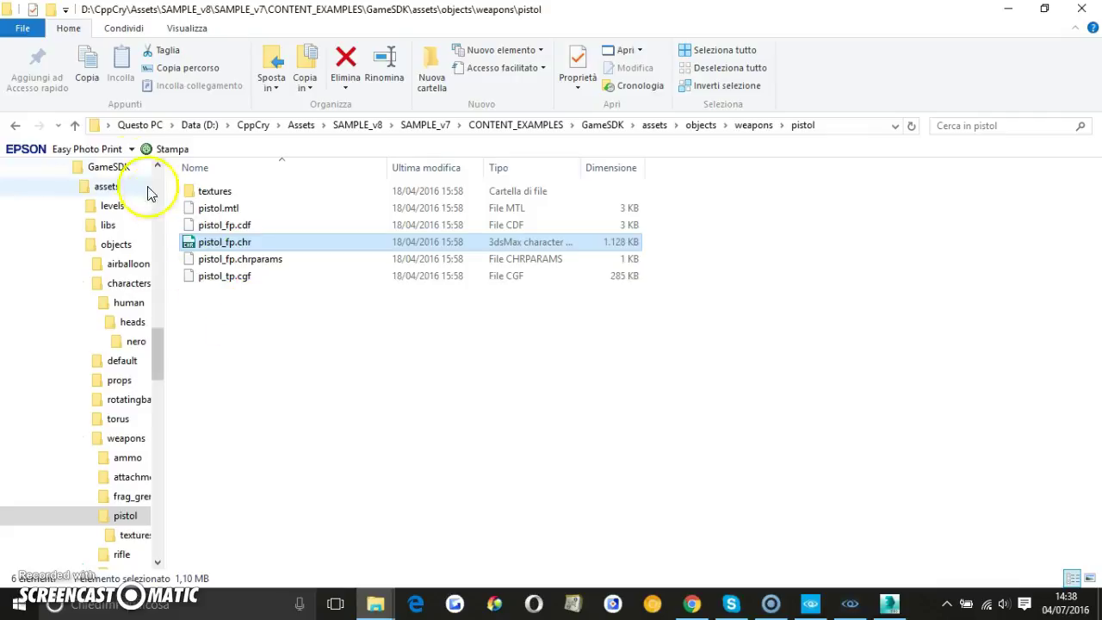
left_click(75, 125)
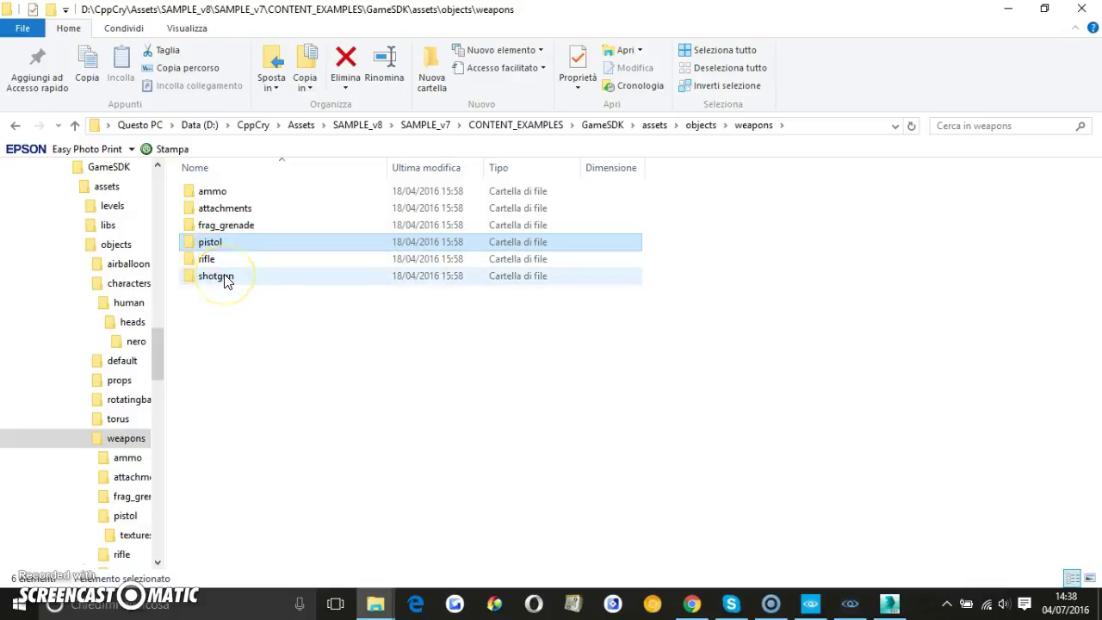
left_click(76, 126)
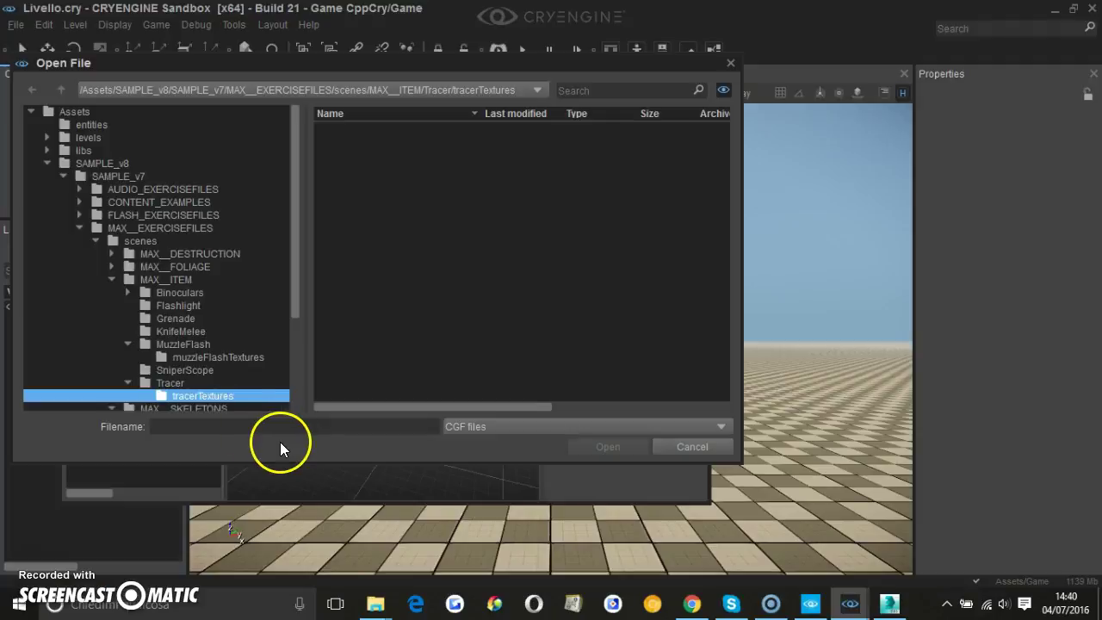